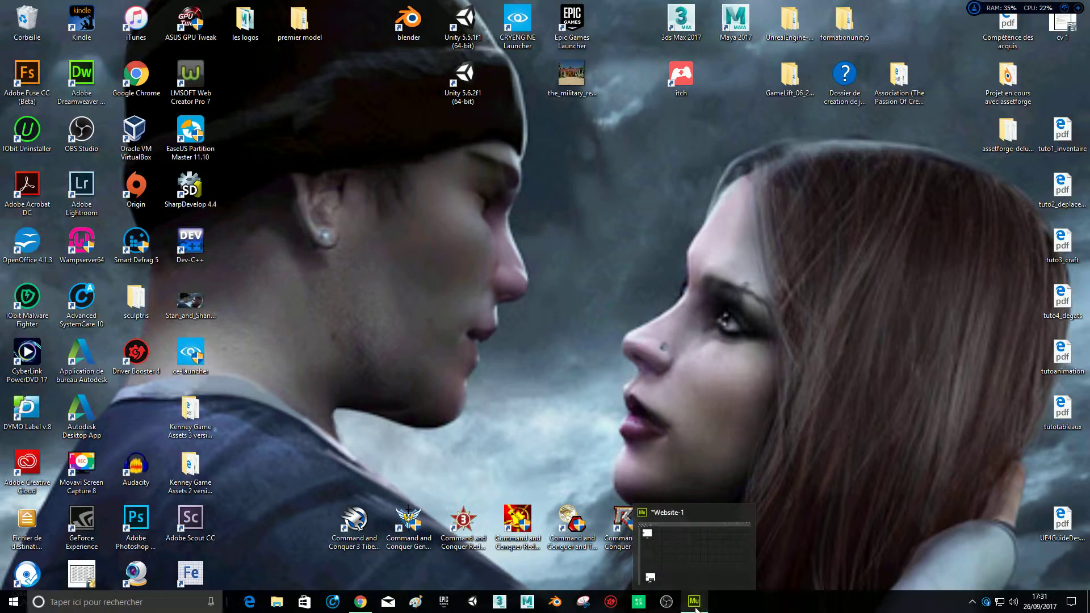
Switch to Adobe Muse and add three sibling pages in a row after the Home page, keeping their default names.
{"action": "left_click", "coordinate": [702, 608]}
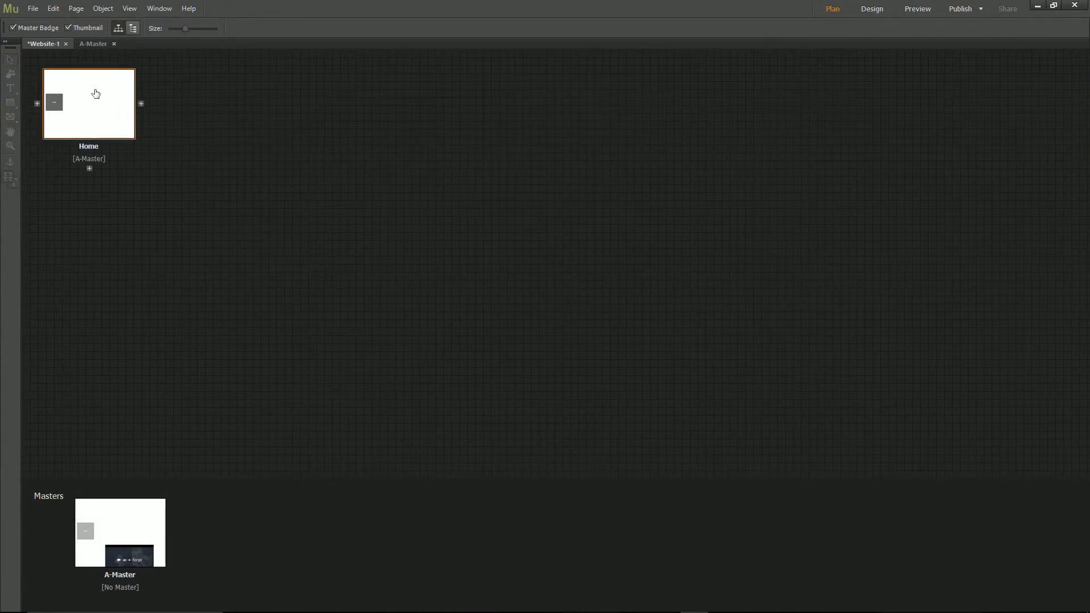
{"action": "mouse_move", "coordinate": [105, 88]}
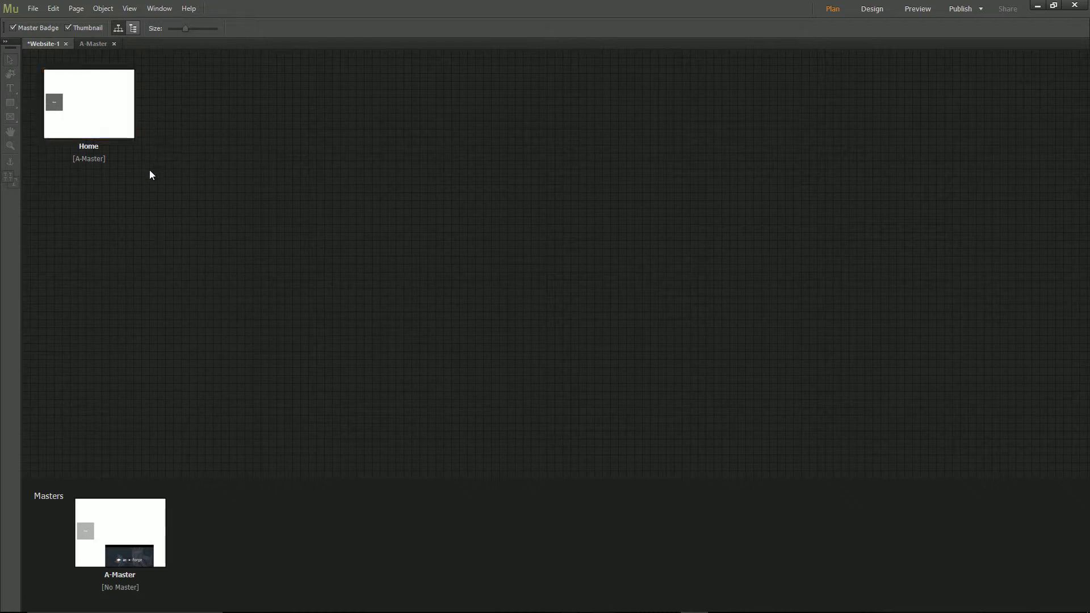
{"action": "mouse_move", "coordinate": [140, 501]}
{"action": "mouse_move", "coordinate": [108, 111]}
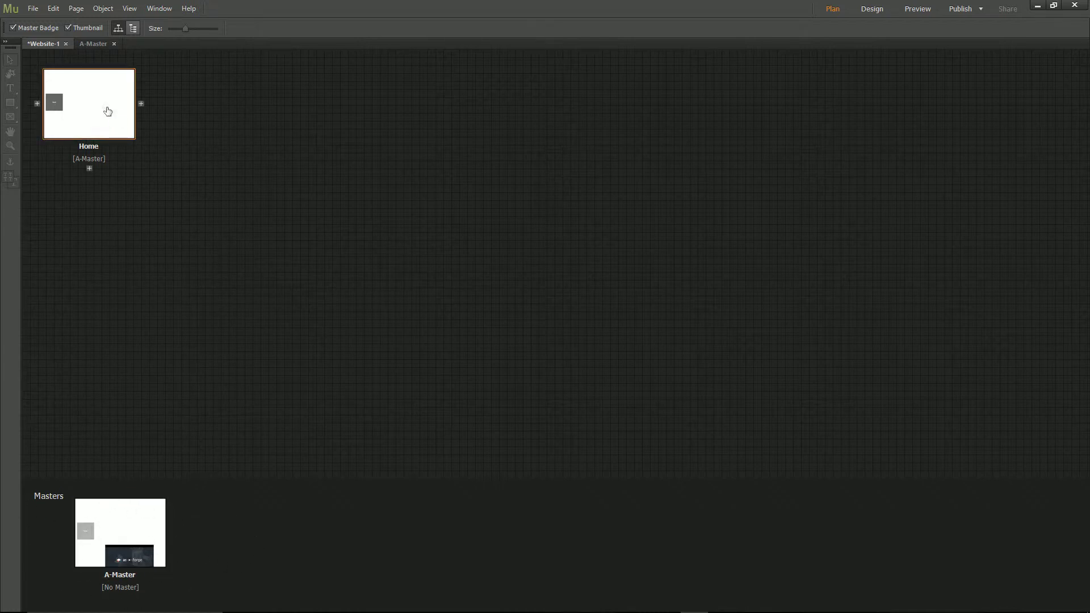
{"action": "left_click", "coordinate": [141, 104]}
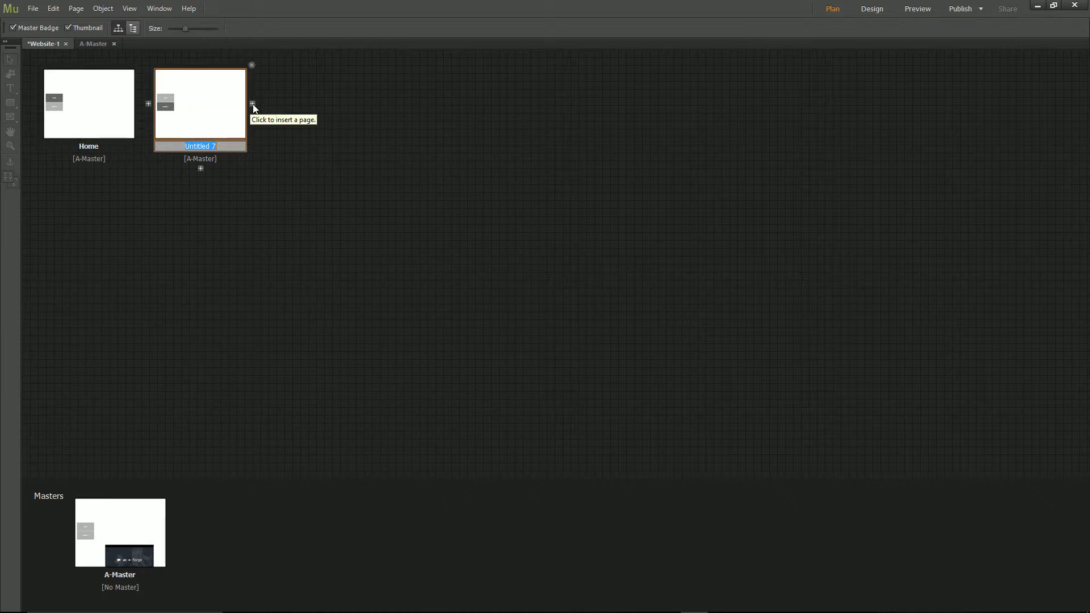
{"action": "left_click", "coordinate": [252, 104]}
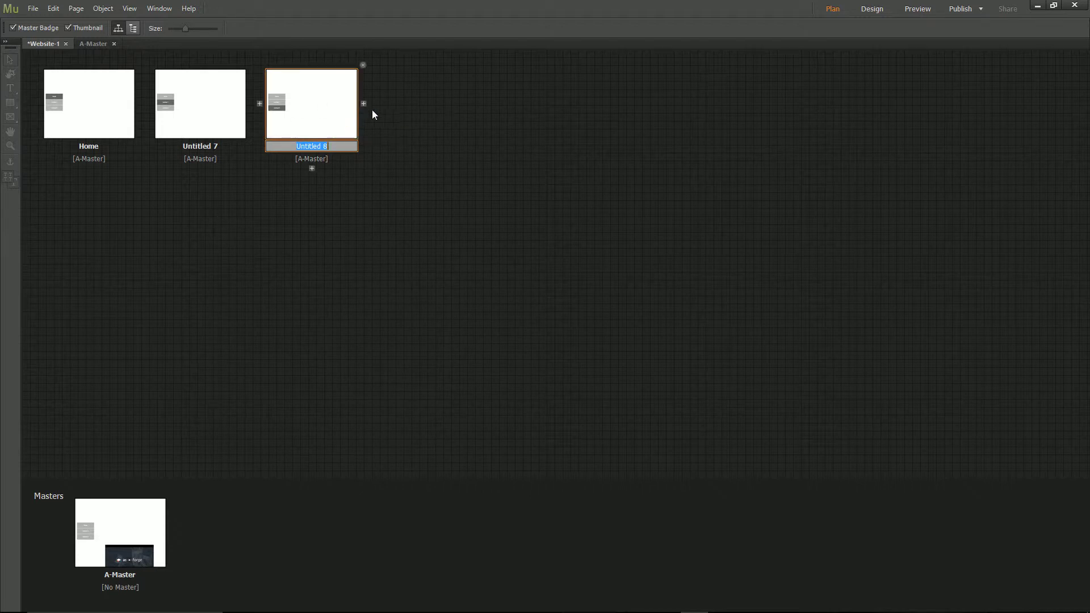
{"action": "left_click", "coordinate": [363, 103]}
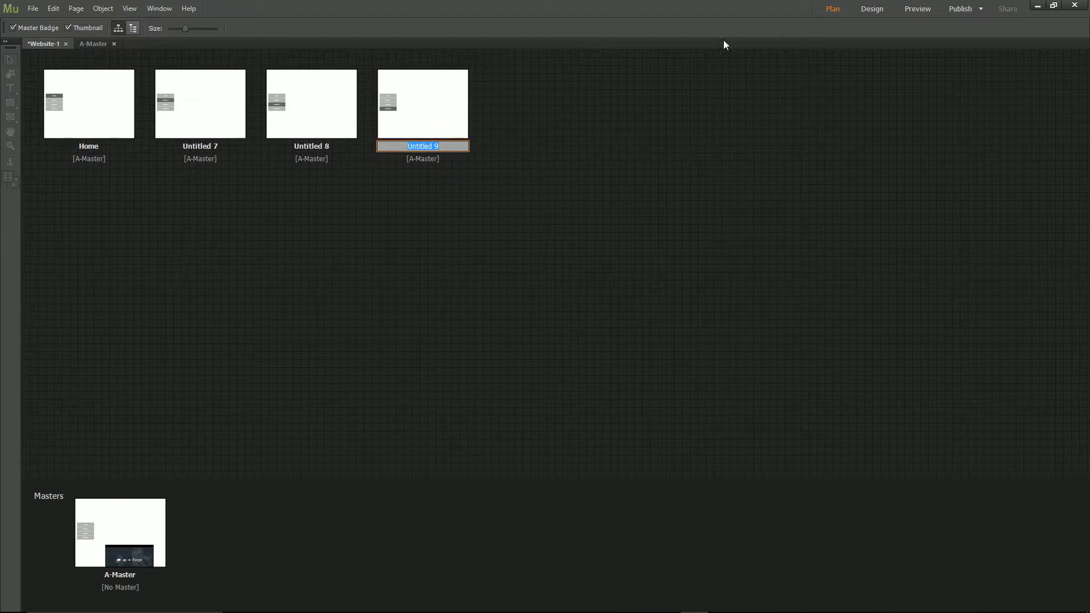
{"action": "left_click", "coordinate": [590, 128]}
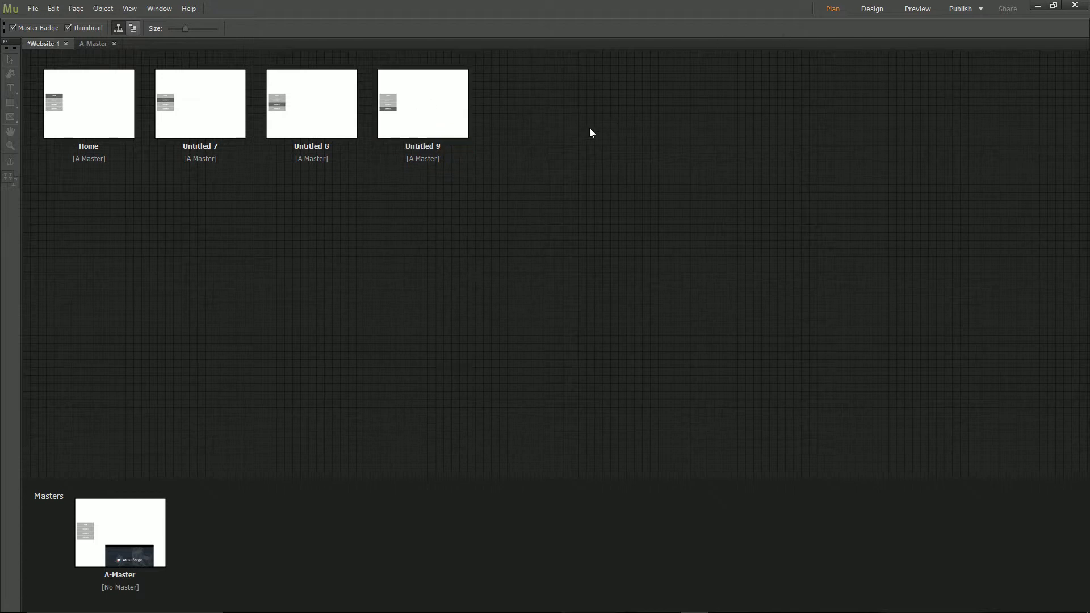
Preview the site and test the vertical menu's links to Untitled 7, Untitled 8 and Untitled 9.
{"action": "left_click", "coordinate": [924, 10]}
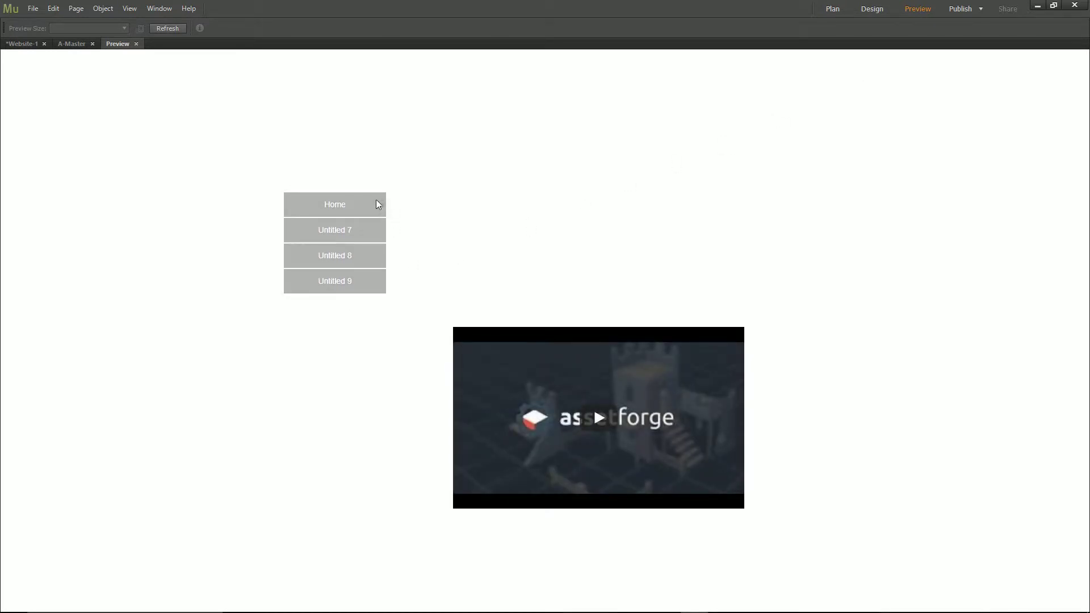
{"action": "left_click", "coordinate": [369, 230]}
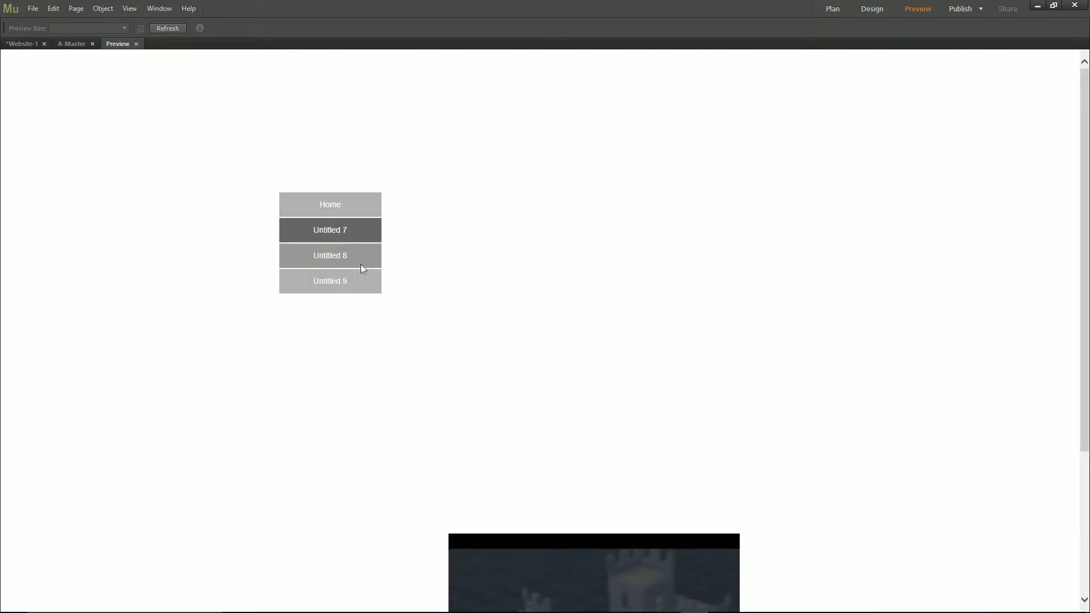
{"action": "left_click", "coordinate": [362, 267]}
{"action": "left_click", "coordinate": [358, 286]}
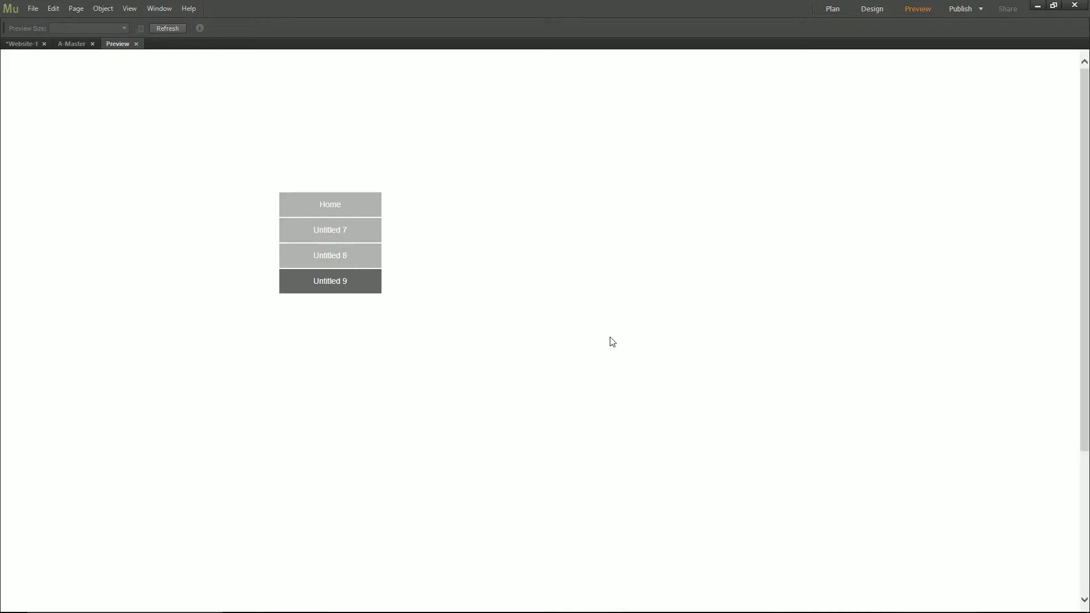
Play and pause the embedded assetforge video in the preview, and close the preview.
{"action": "scroll", "coordinate": [613, 341], "scroll_direction": "down", "scroll_amount": 4}
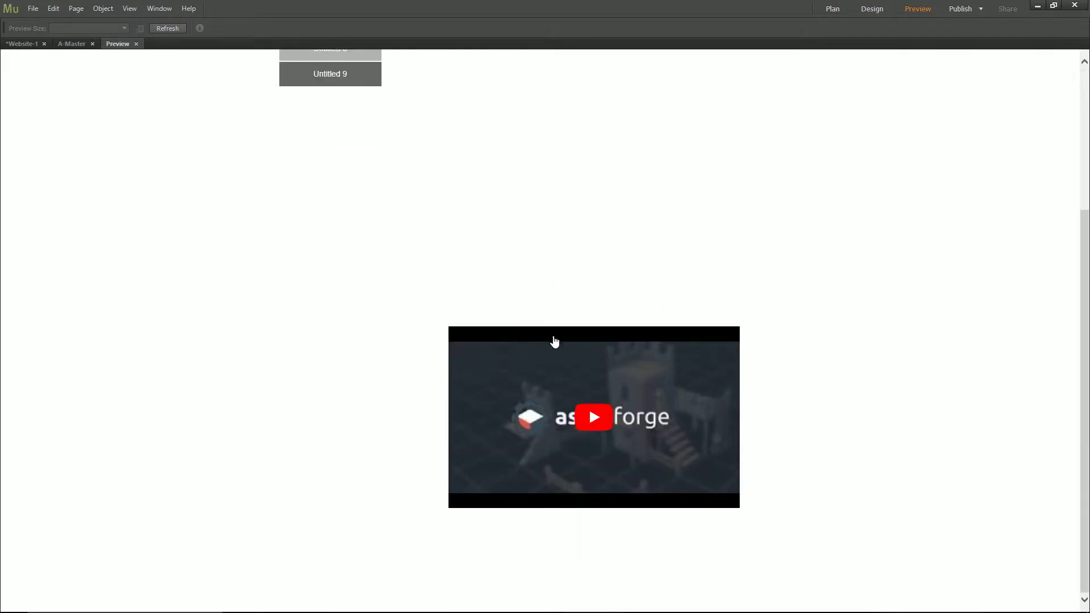
{"action": "left_click", "coordinate": [593, 420]}
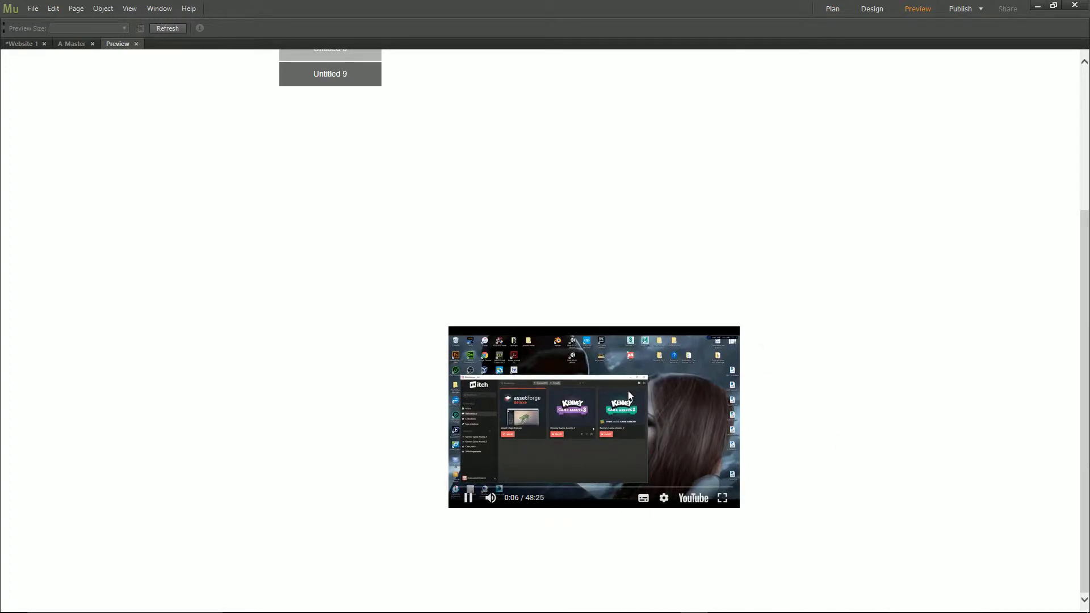
{"action": "left_click", "coordinate": [605, 411]}
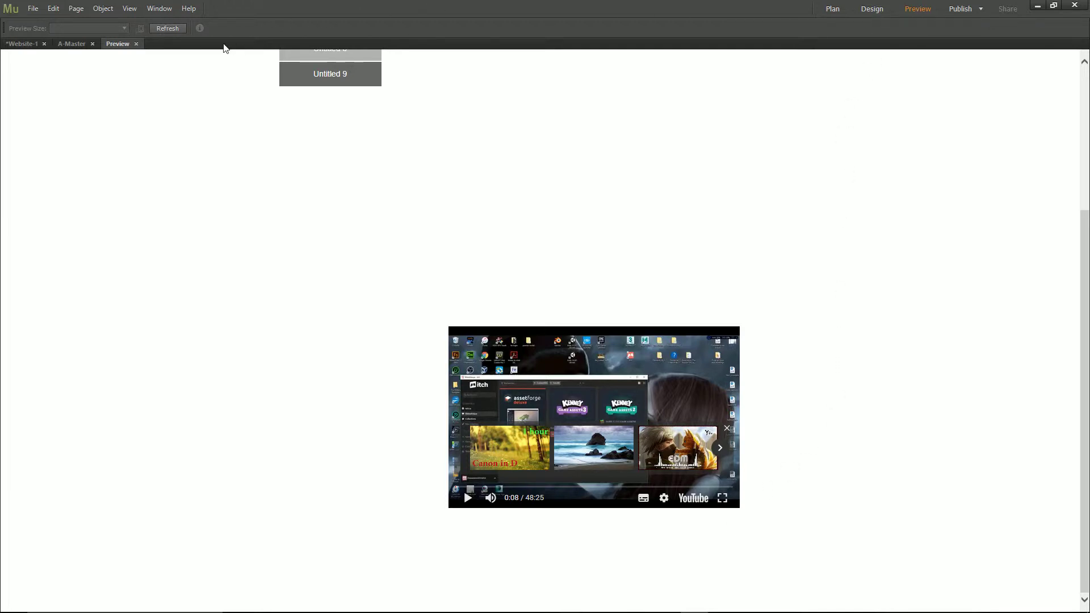
{"action": "left_click", "coordinate": [135, 44]}
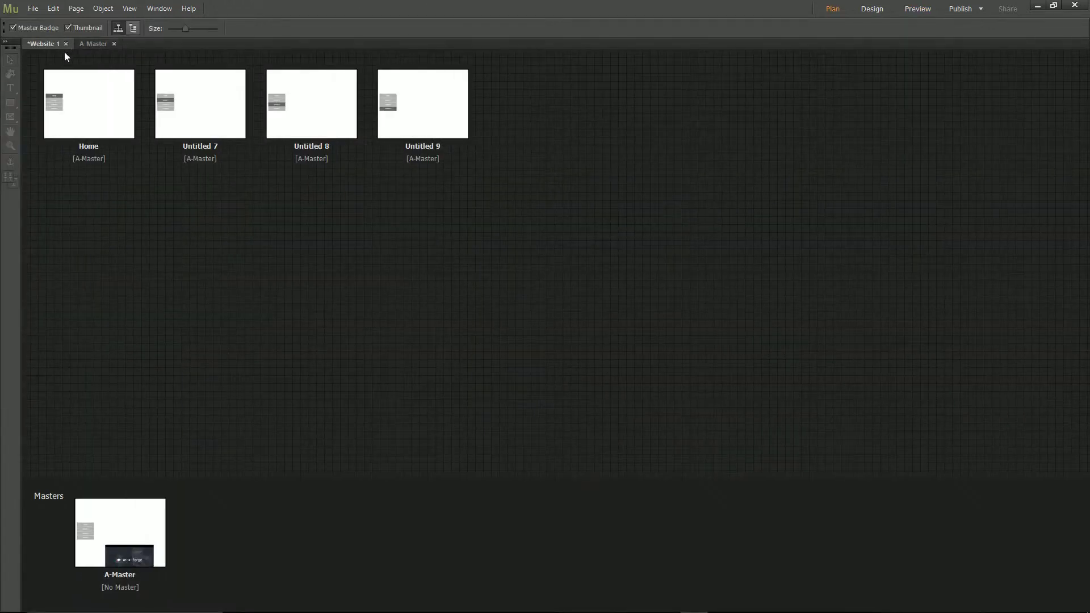
Add three child pages side by side under the Untitled 7 page, keeping their default names.
{"action": "mouse_move", "coordinate": [116, 140]}
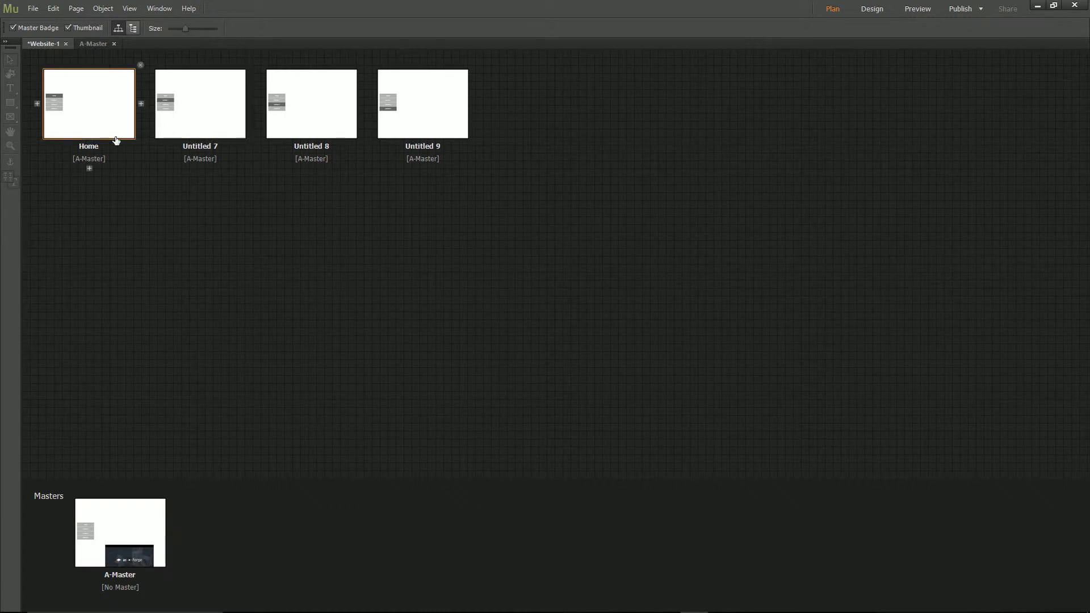
{"action": "mouse_move", "coordinate": [207, 132]}
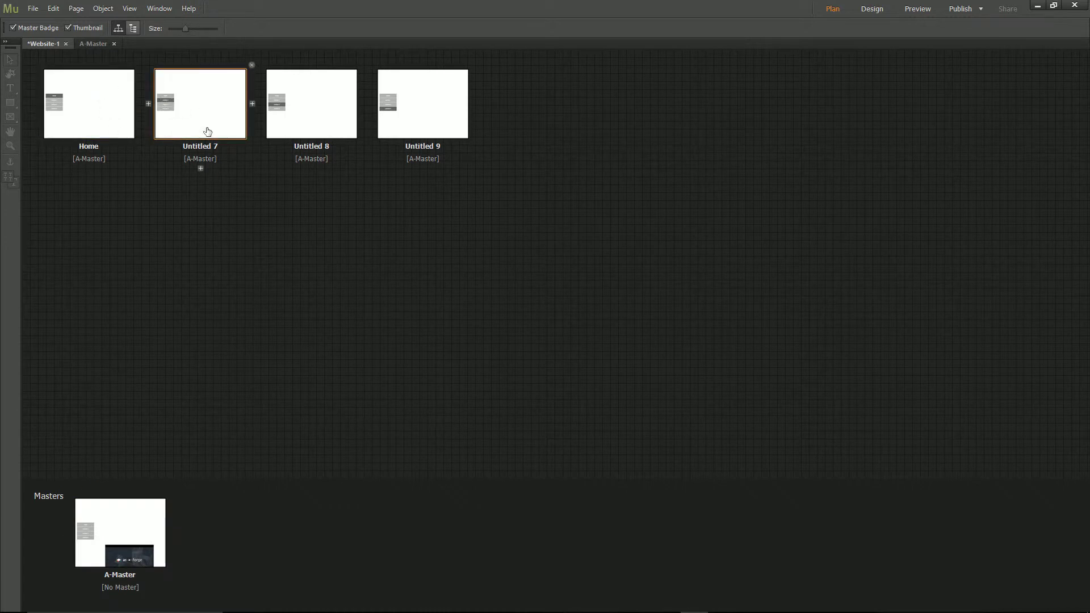
{"action": "left_click", "coordinate": [200, 169]}
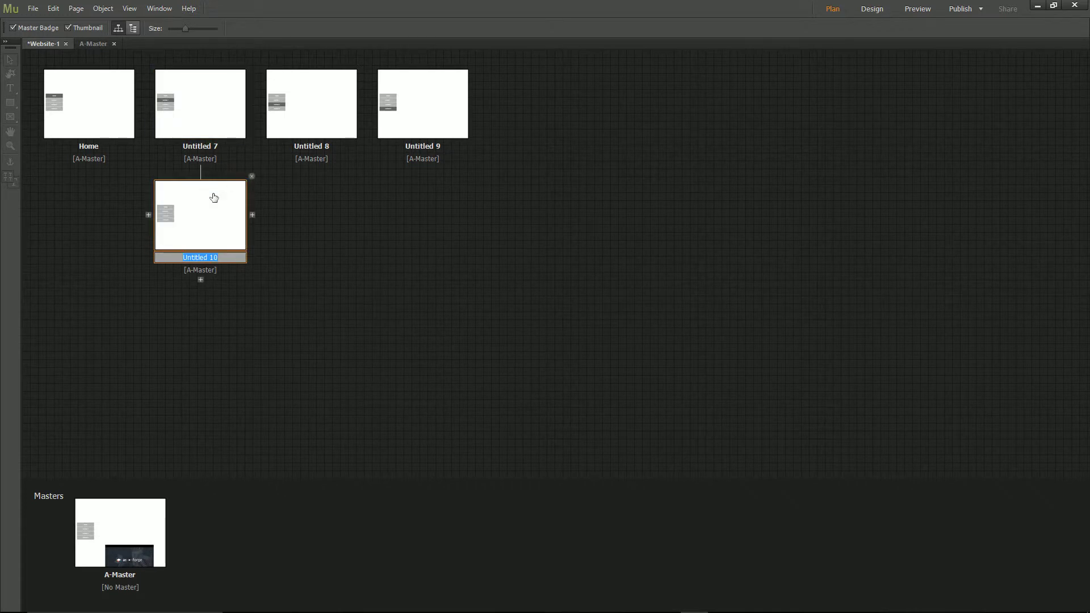
{"action": "left_click", "coordinate": [249, 298]}
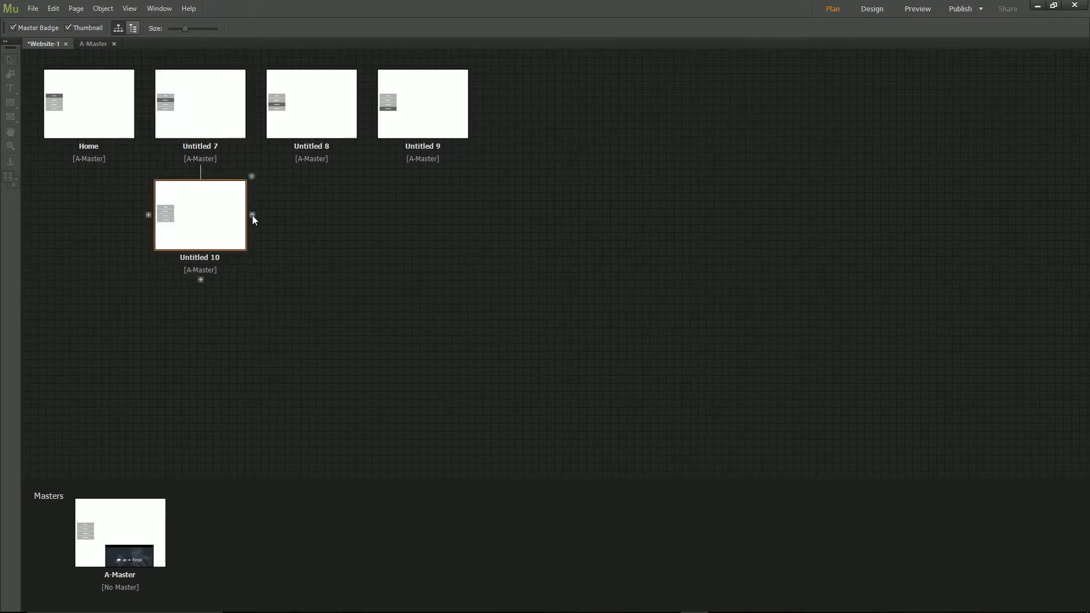
{"action": "left_click", "coordinate": [252, 215]}
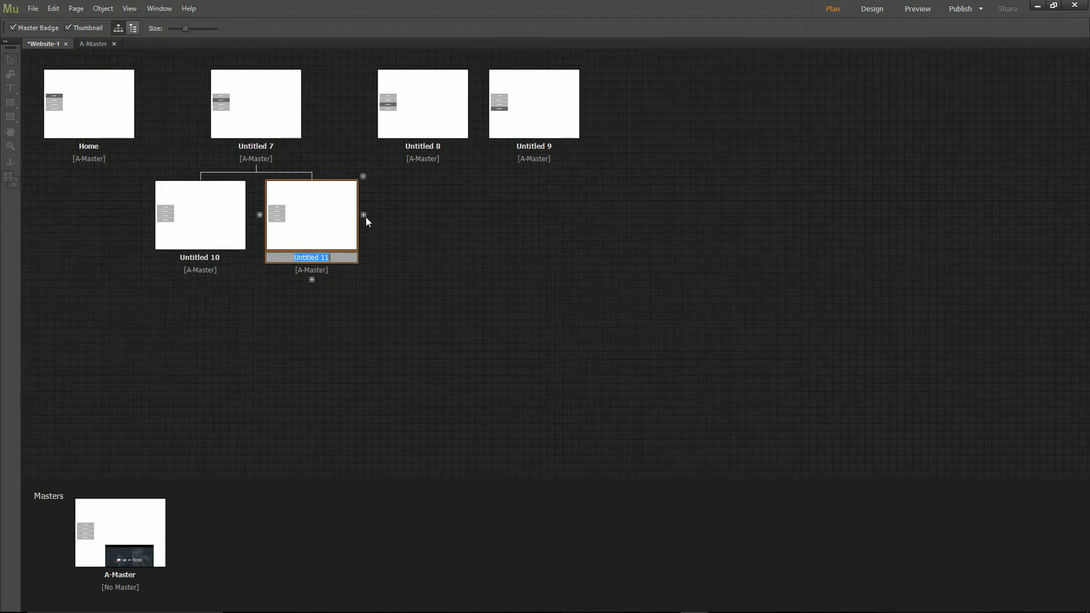
{"action": "left_click", "coordinate": [365, 215]}
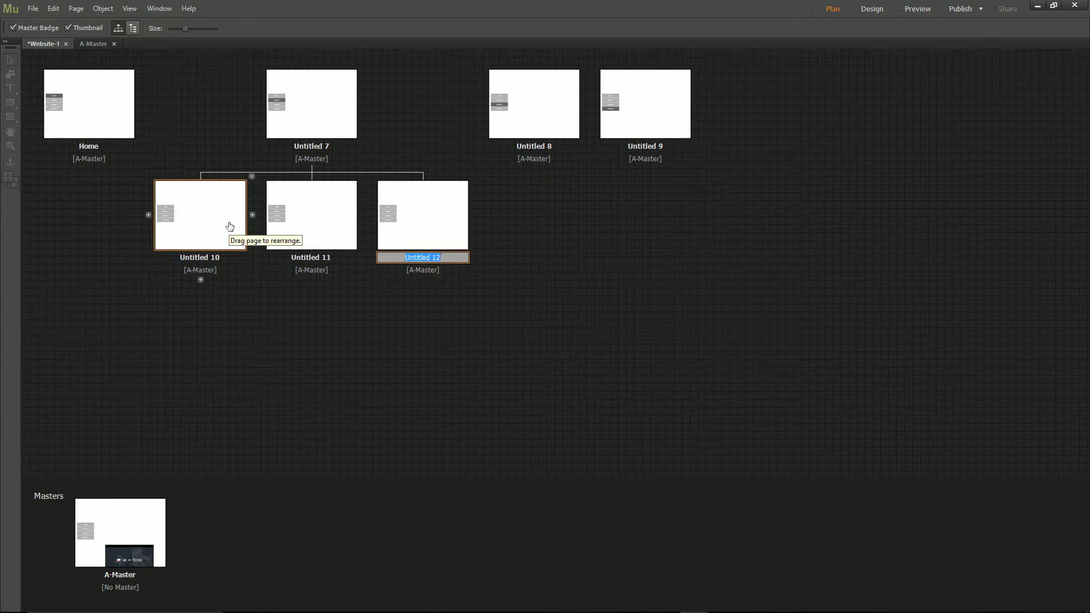
Add one child page under each of Untitled 10, Untitled 11 and Untitled 12, keeping the default names.
{"action": "left_click", "coordinate": [200, 281]}
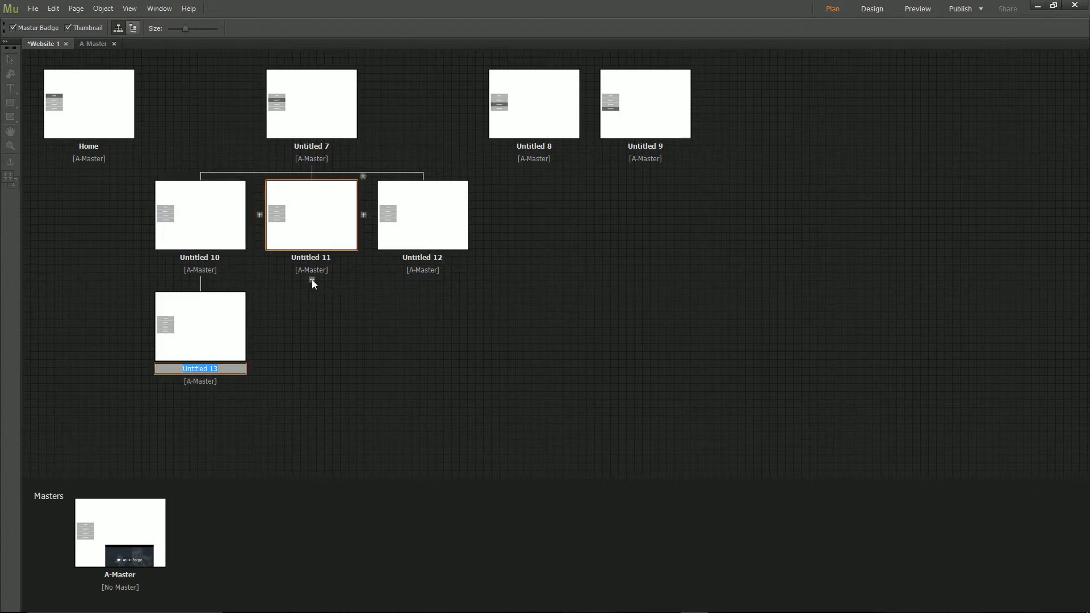
{"action": "left_click", "coordinate": [312, 279]}
{"action": "left_click", "coordinate": [423, 280]}
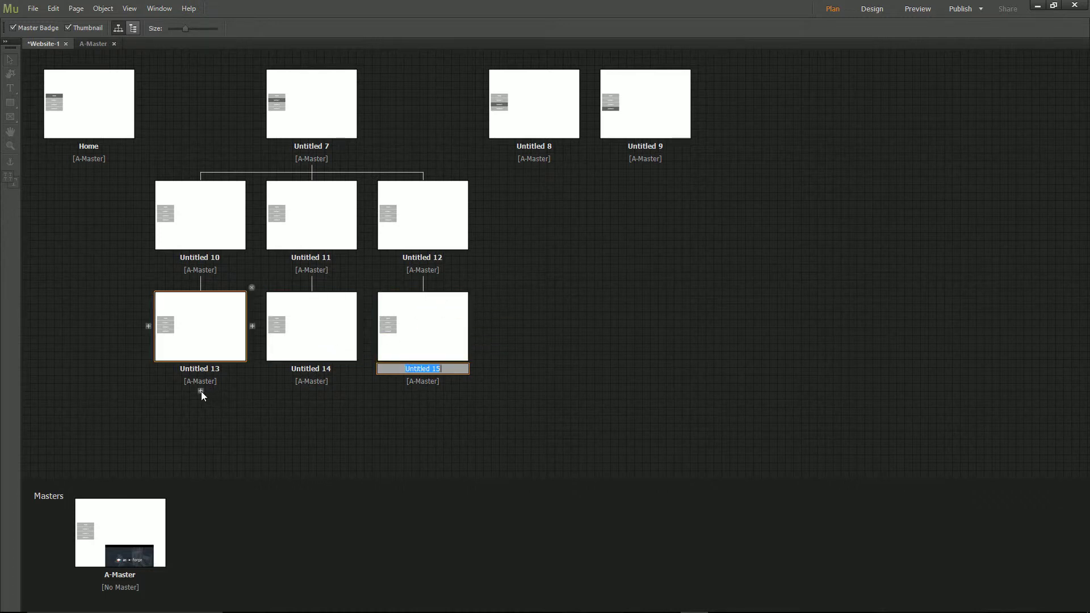
{"action": "key", "text": "Return"}
Add one child page under each of Untitled 13, Untitled 14 and Untitled 15 as a further site map level.
{"action": "left_click", "coordinate": [201, 391]}
{"action": "left_click", "coordinate": [312, 365]}
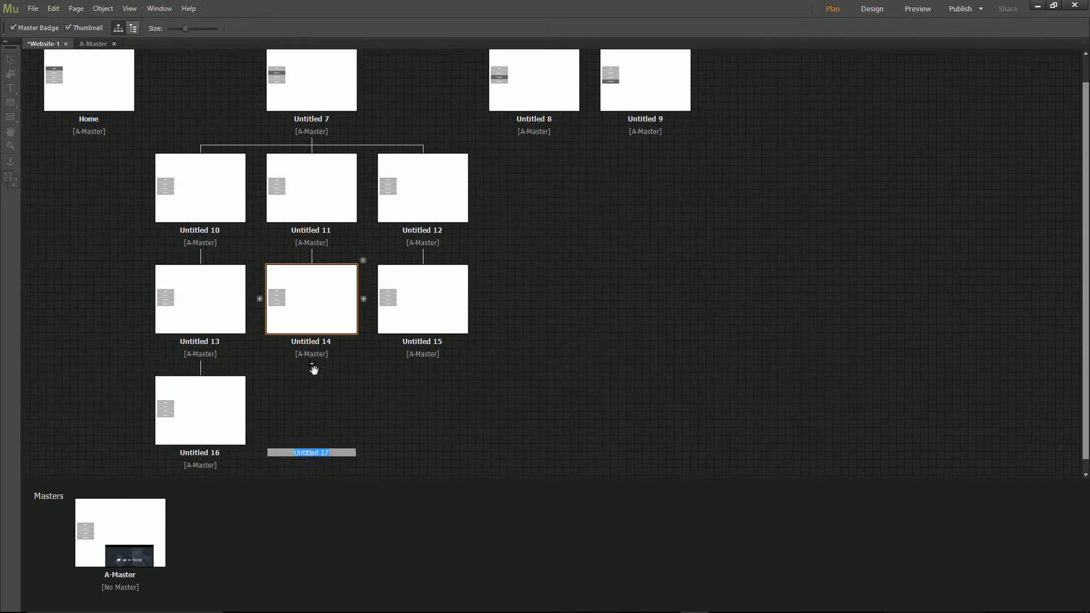
{"action": "mouse_move", "coordinate": [428, 360]}
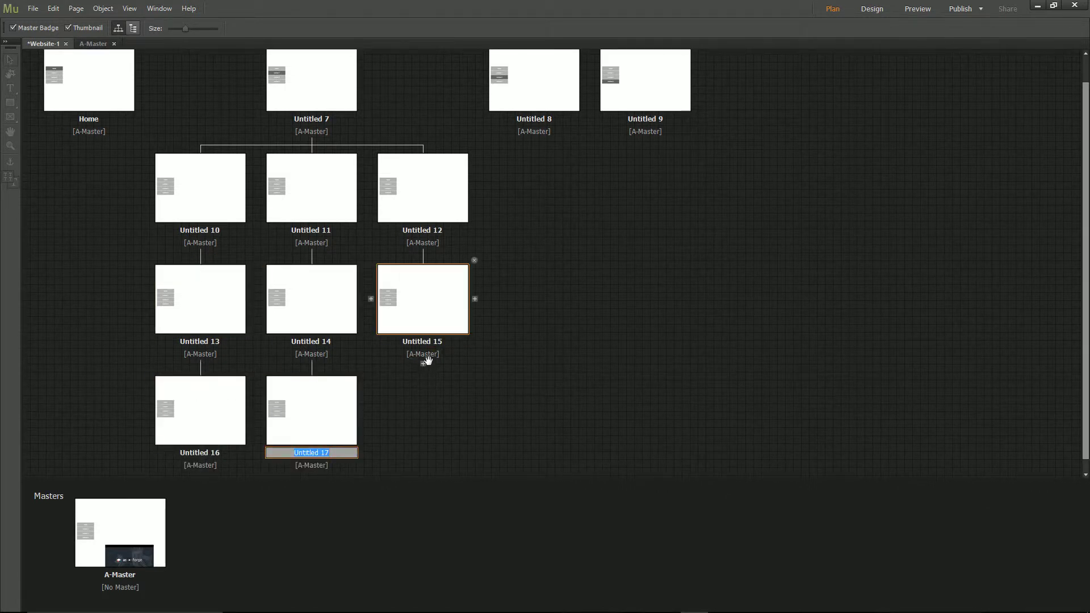
{"action": "left_click", "coordinate": [423, 364]}
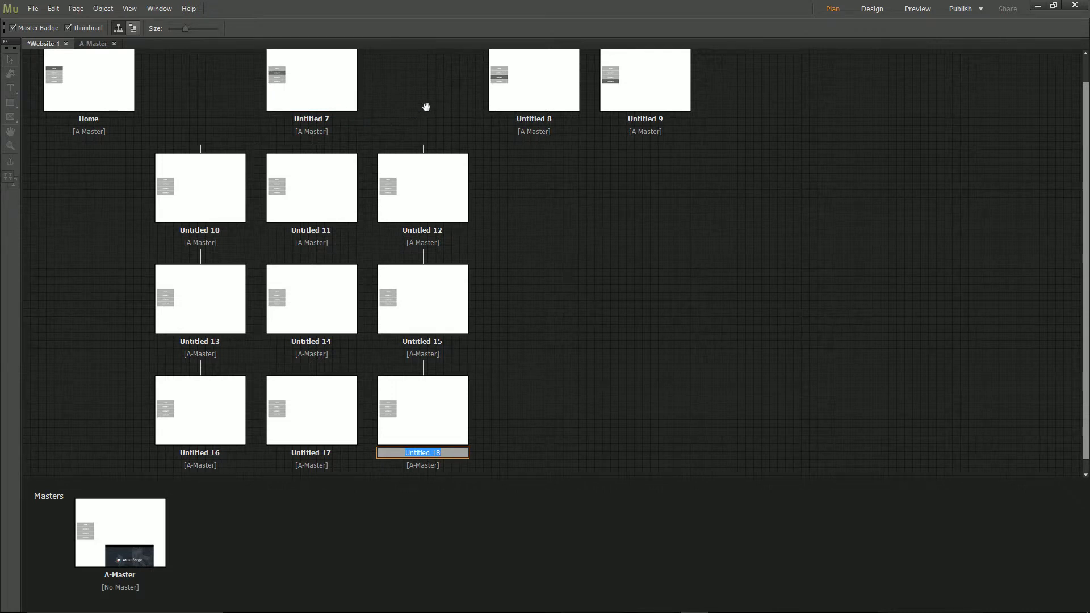
Set the Untitled 7 page's menu option to Include Page without Hyperlink.
{"action": "scroll", "coordinate": [421, 109], "scroll_direction": "up", "scroll_amount": 1}
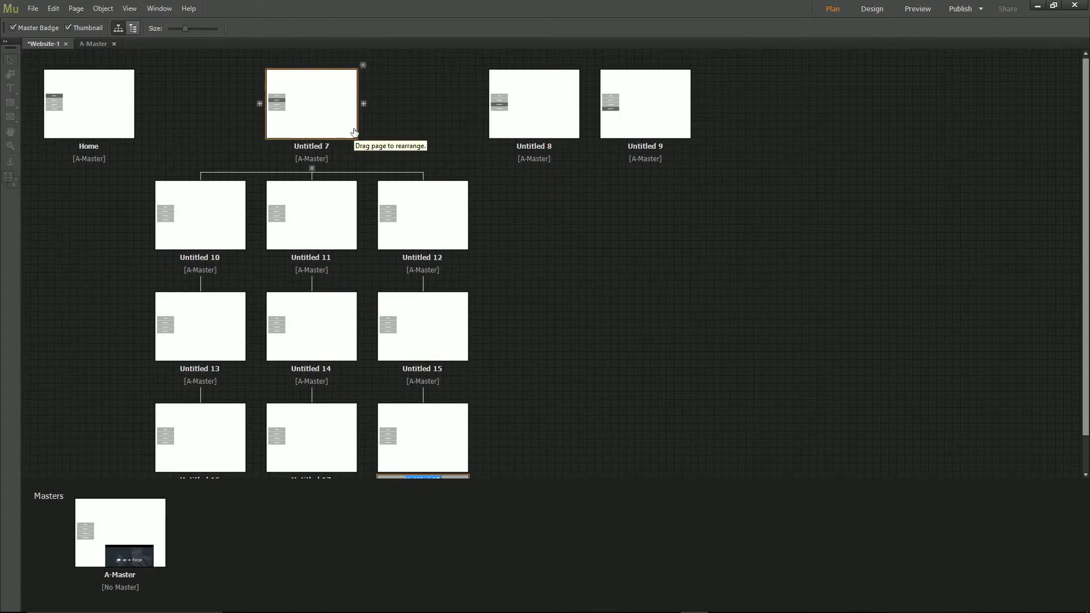
{"action": "right_click", "coordinate": [306, 121]}
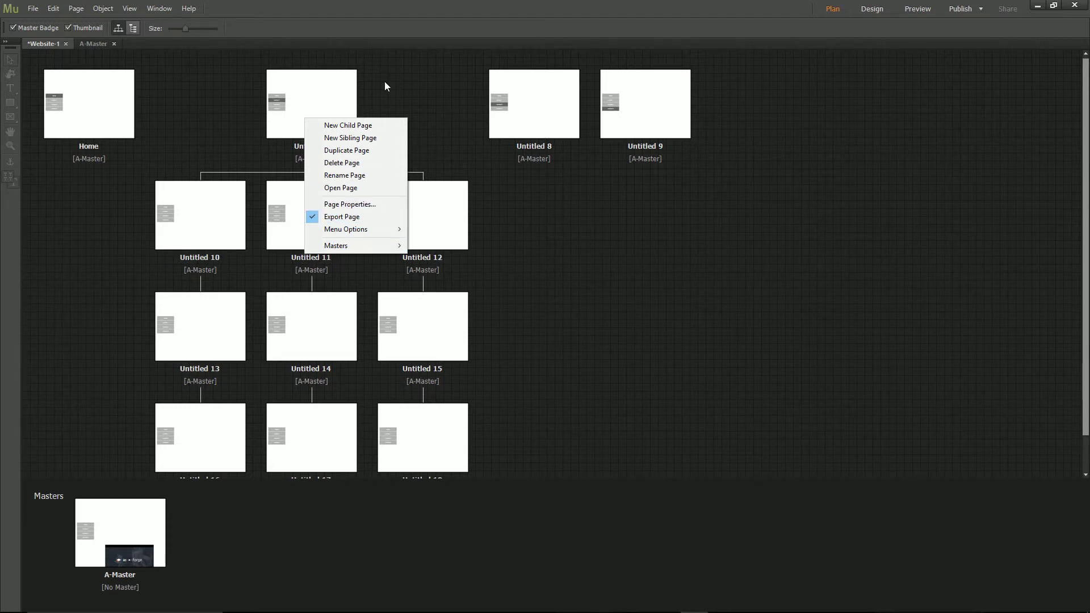
{"action": "mouse_move", "coordinate": [382, 232]}
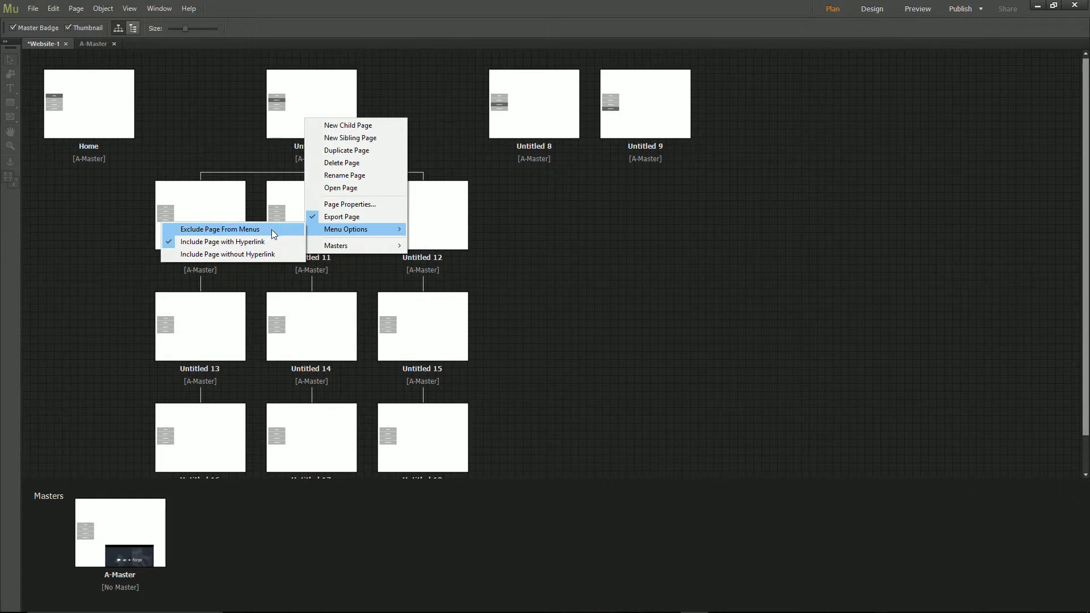
{"action": "left_click", "coordinate": [281, 254]}
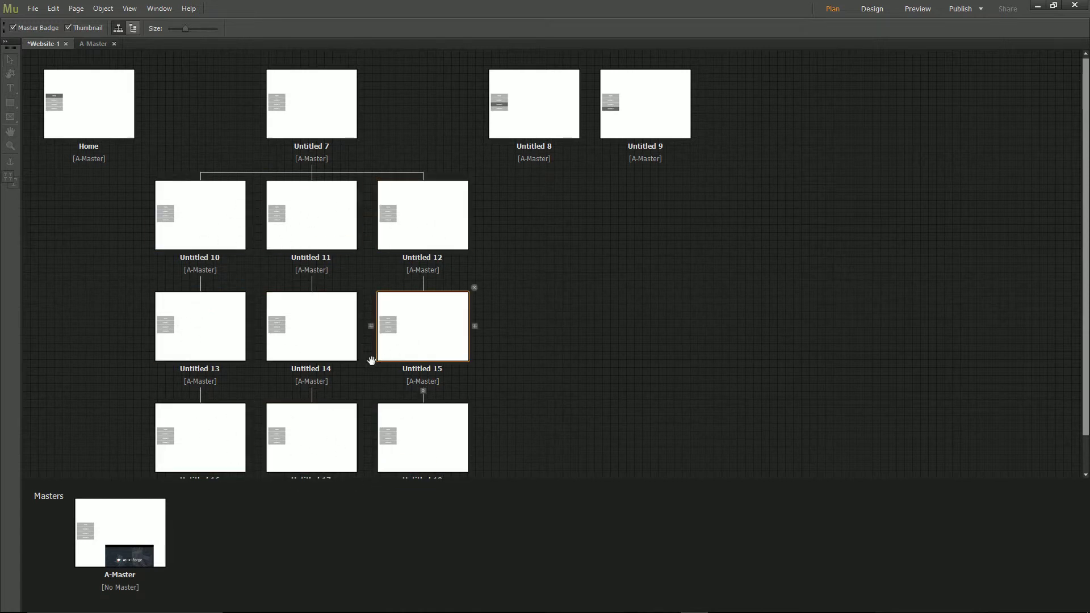
Preview the site, test the menu with the Untitled 8 link, and close the preview.
{"action": "left_click", "coordinate": [918, 11]}
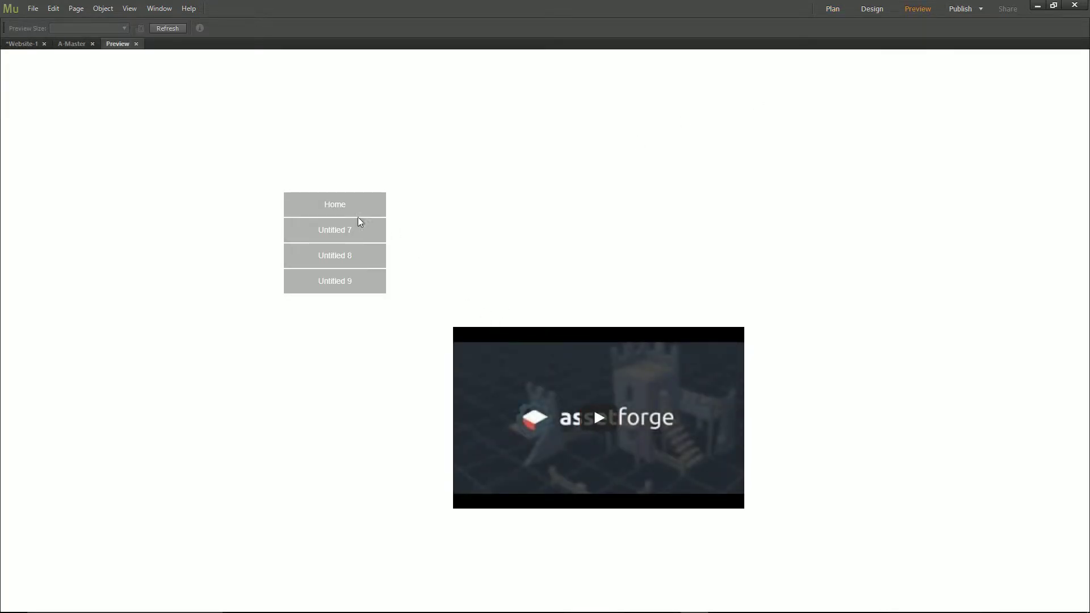
{"action": "left_click", "coordinate": [358, 258]}
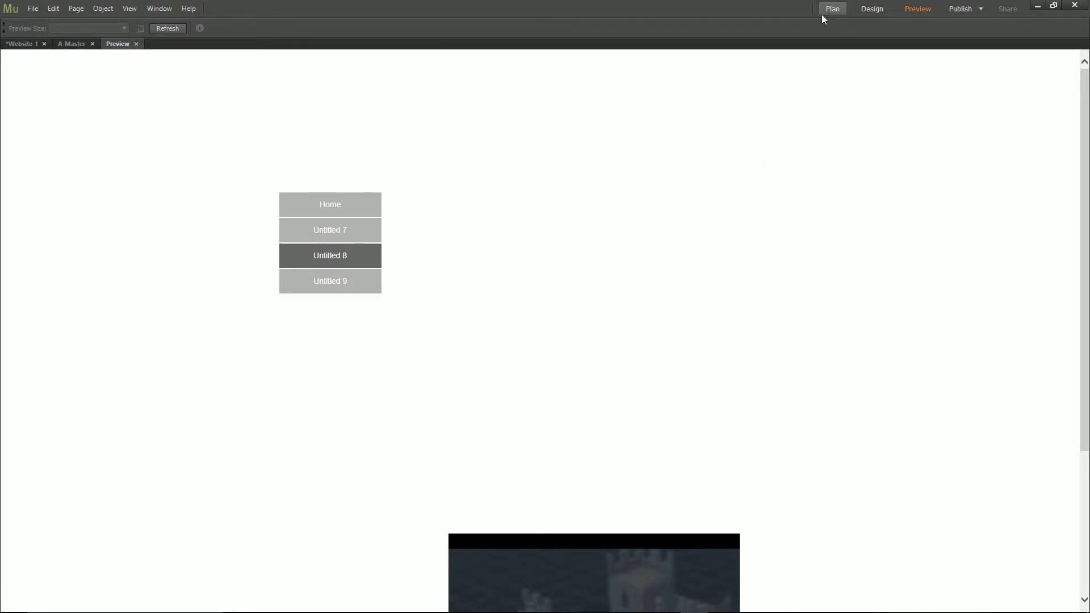
{"action": "left_click", "coordinate": [136, 44]}
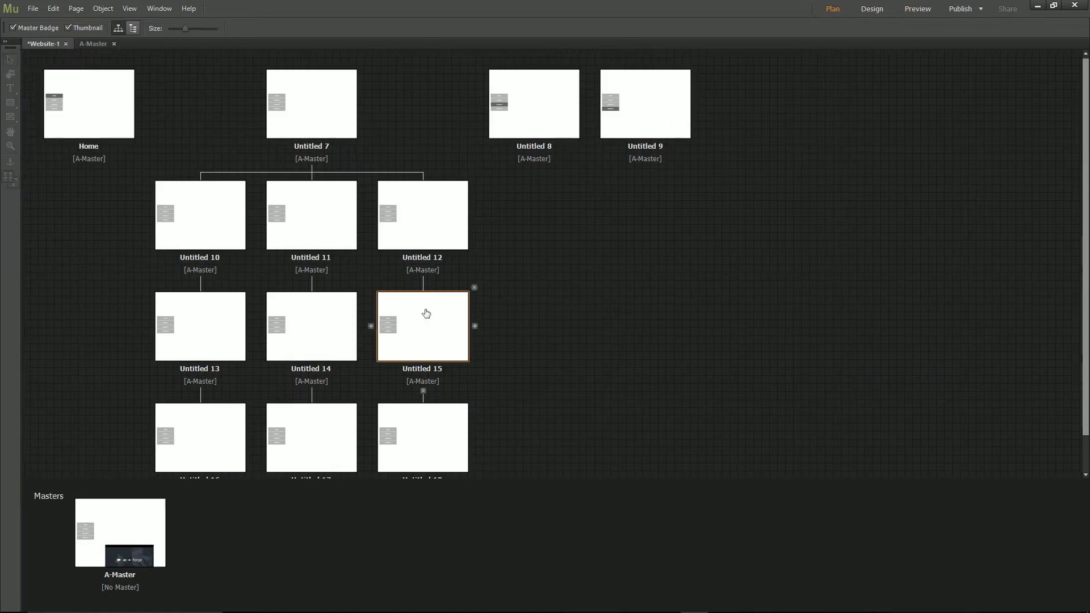
Review the menu options of the Untitled 7 page without changing them.
{"action": "right_click", "coordinate": [341, 119]}
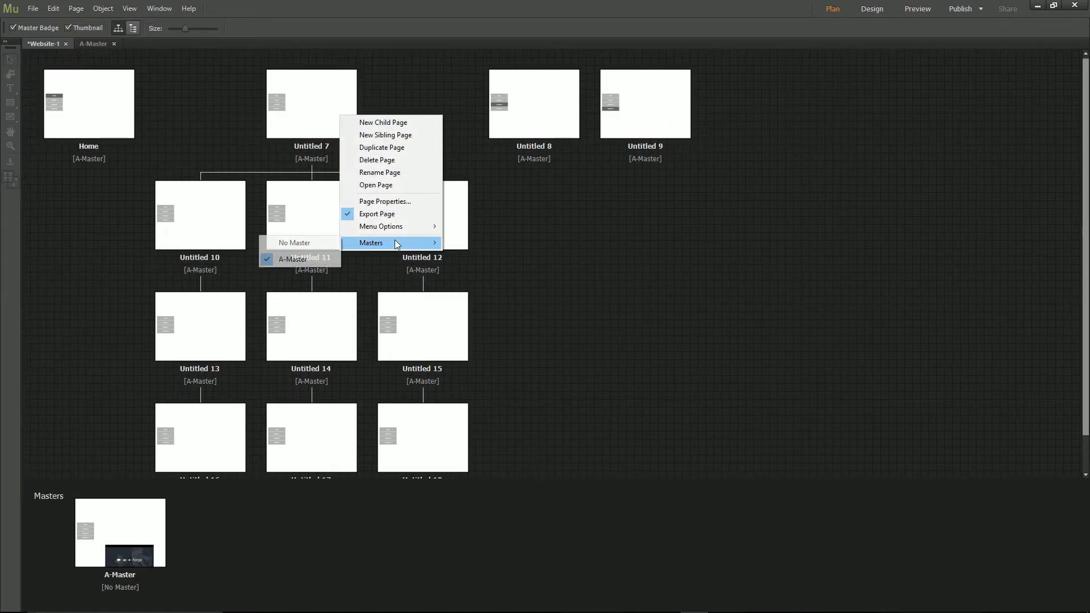
{"action": "mouse_move", "coordinate": [413, 226]}
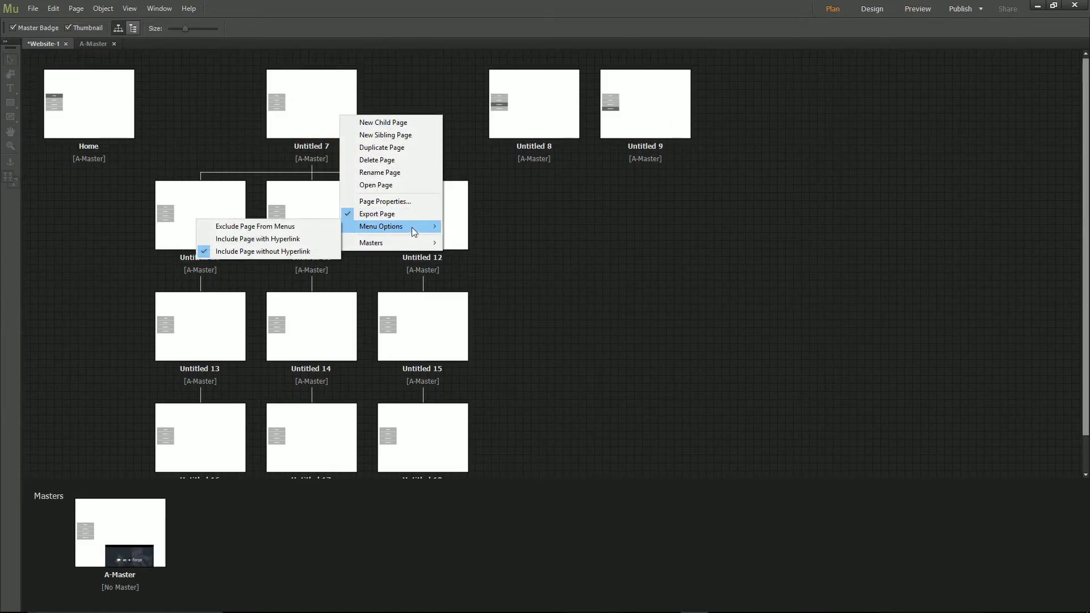
{"action": "left_click", "coordinate": [536, 202]}
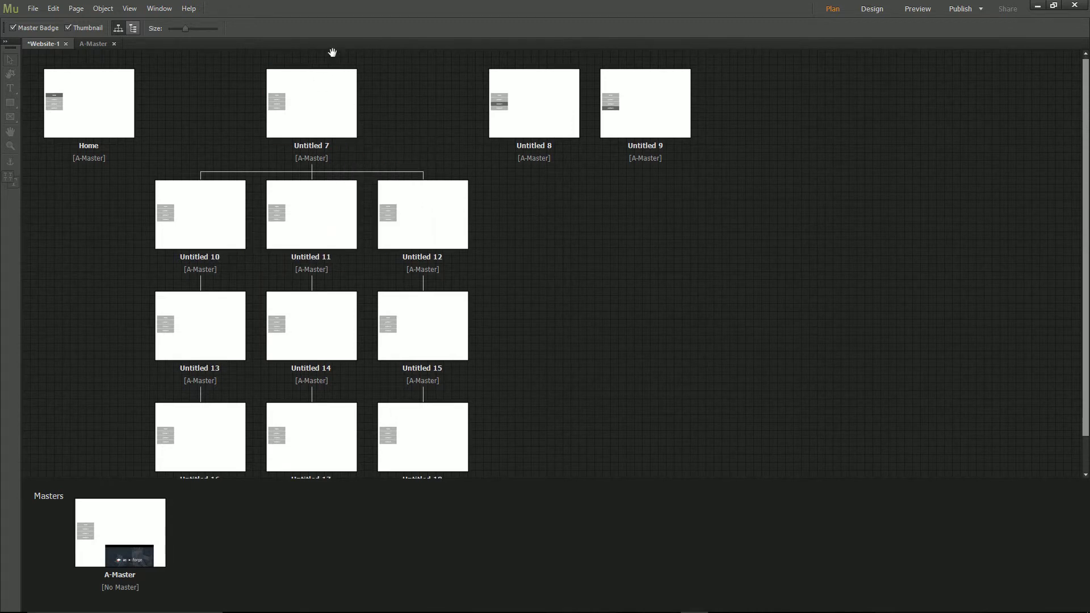
Review the layout settings in the page properties of Untitled 7 without changing them.
{"action": "right_click", "coordinate": [352, 124]}
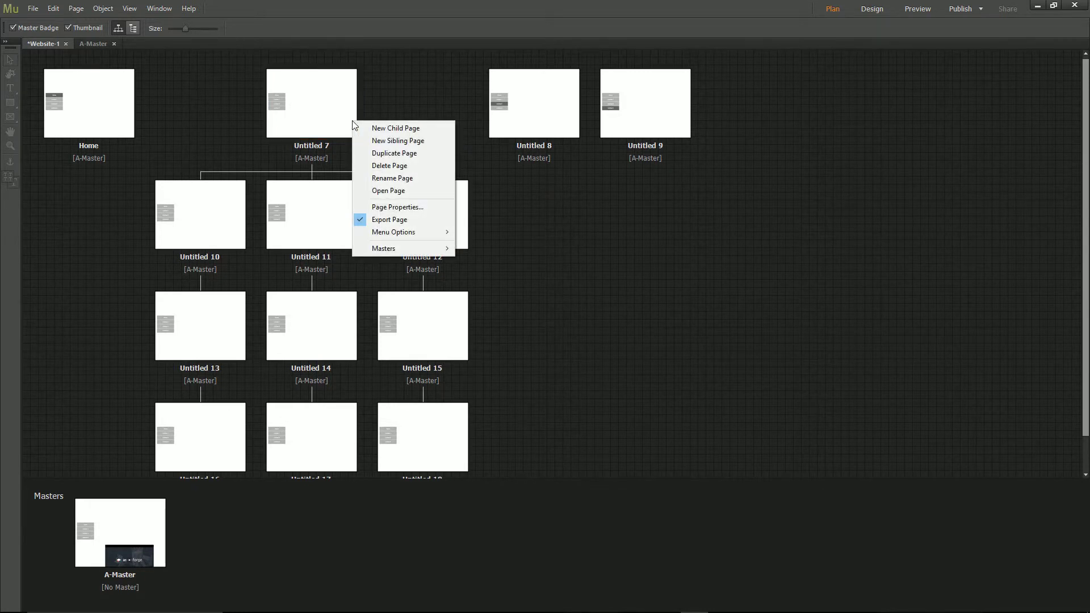
{"action": "left_click", "coordinate": [412, 206]}
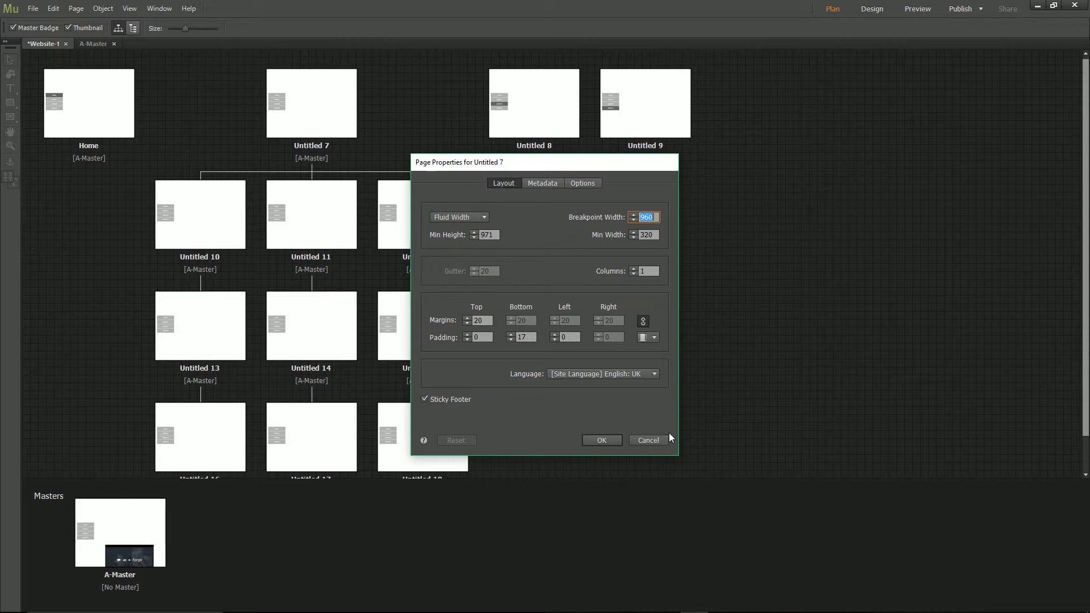
{"action": "left_click", "coordinate": [656, 443]}
Set the Untitled 7 page's menu option to Exclude Page From Menus.
{"action": "right_click", "coordinate": [336, 109]}
{"action": "mouse_move", "coordinate": [384, 219]}
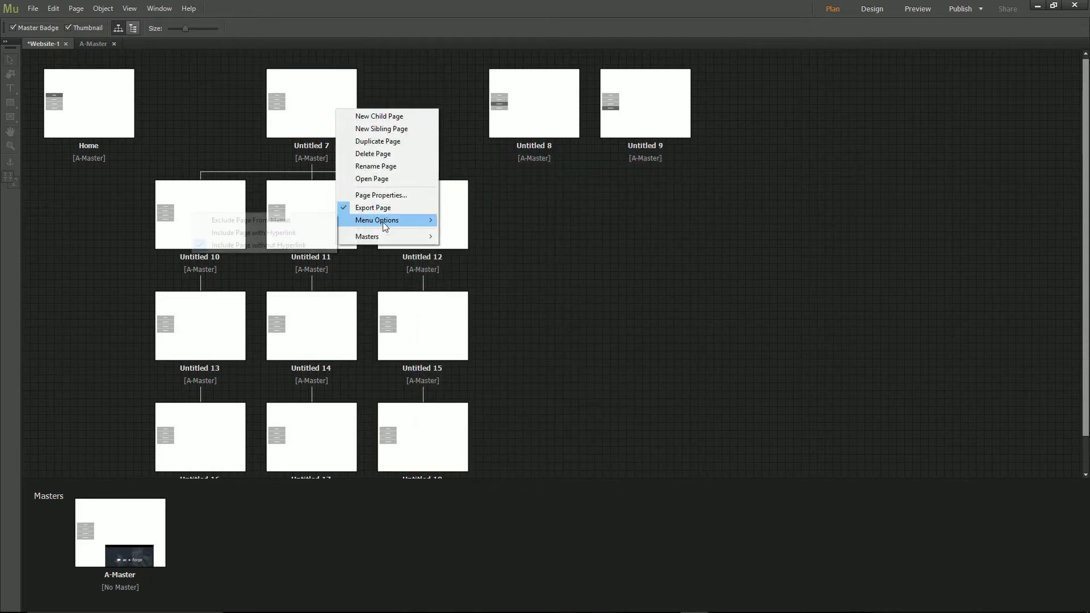
{"action": "left_click", "coordinate": [300, 220]}
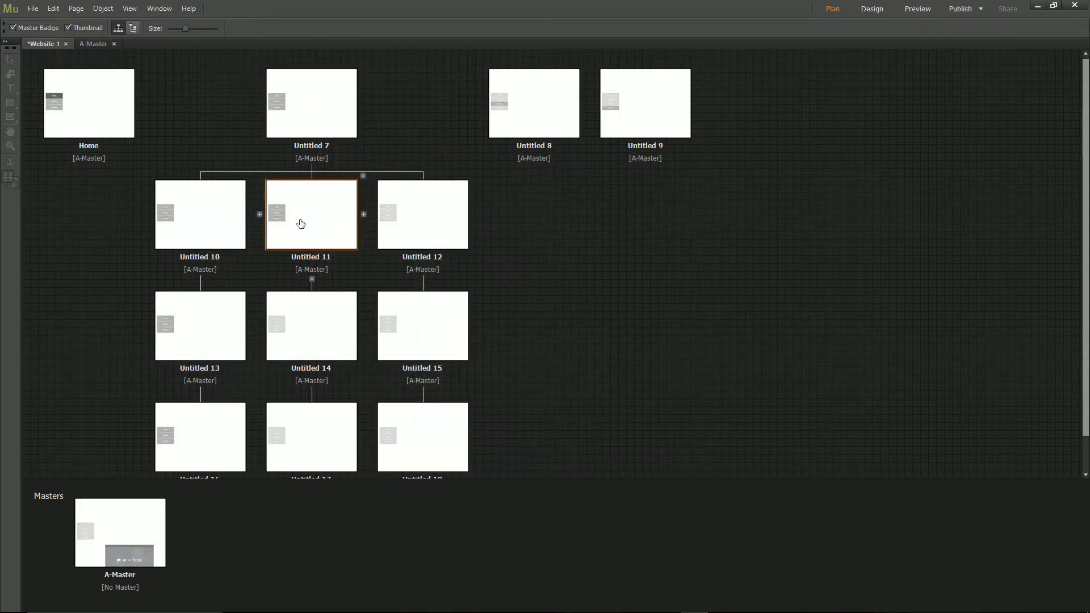
Switch the Untitled 7 page's menu option back to Include Page without Hyperlink.
{"action": "right_click", "coordinate": [325, 100]}
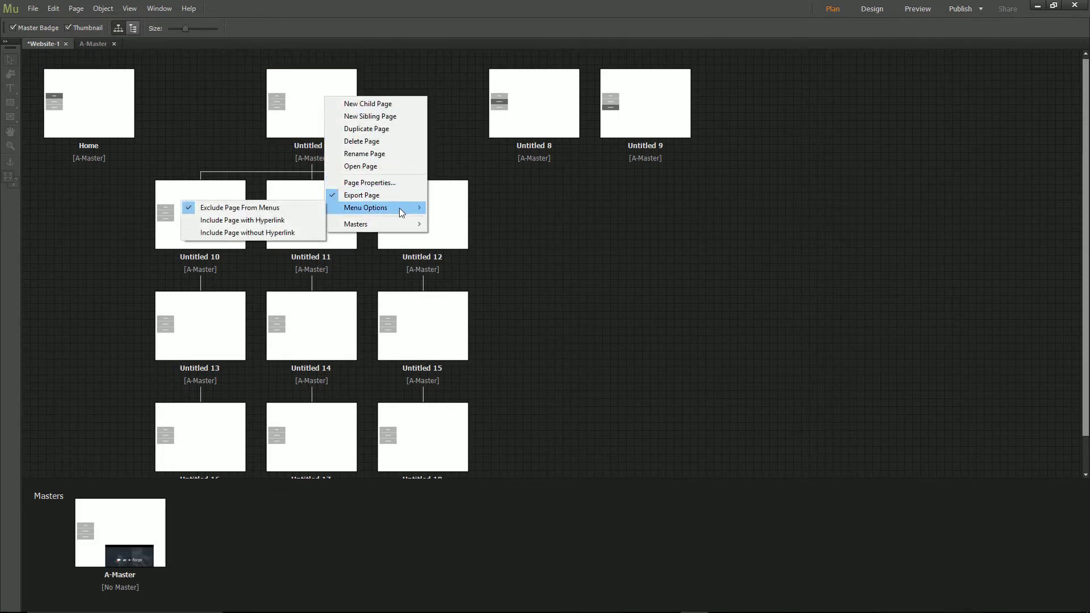
{"action": "mouse_move", "coordinate": [364, 208]}
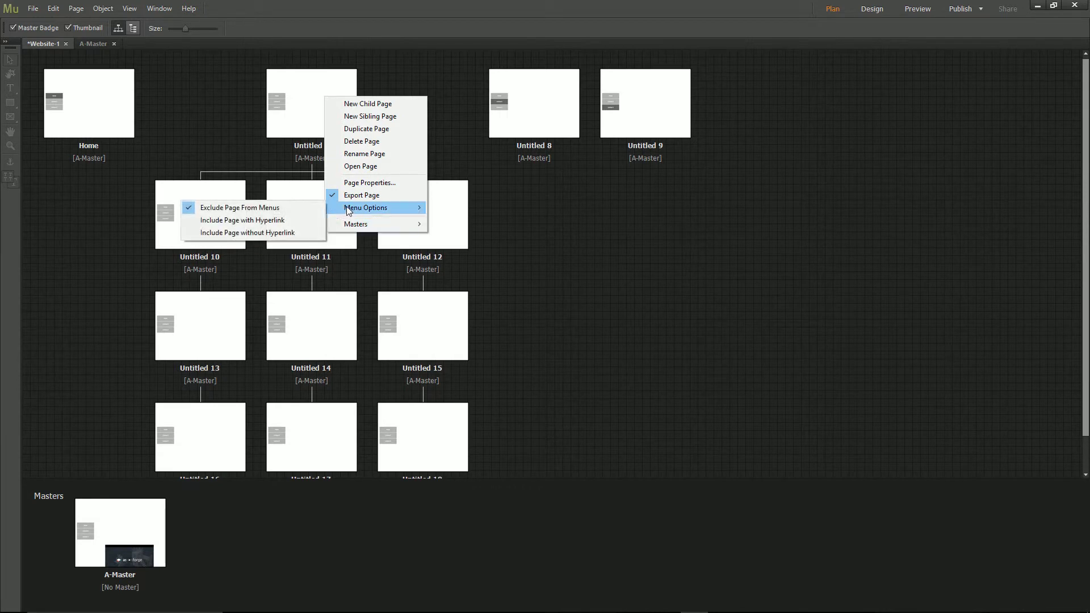
{"action": "left_click", "coordinate": [281, 231]}
Set the language of the Untitled 7 page to French in its page properties.
{"action": "right_click", "coordinate": [329, 117]}
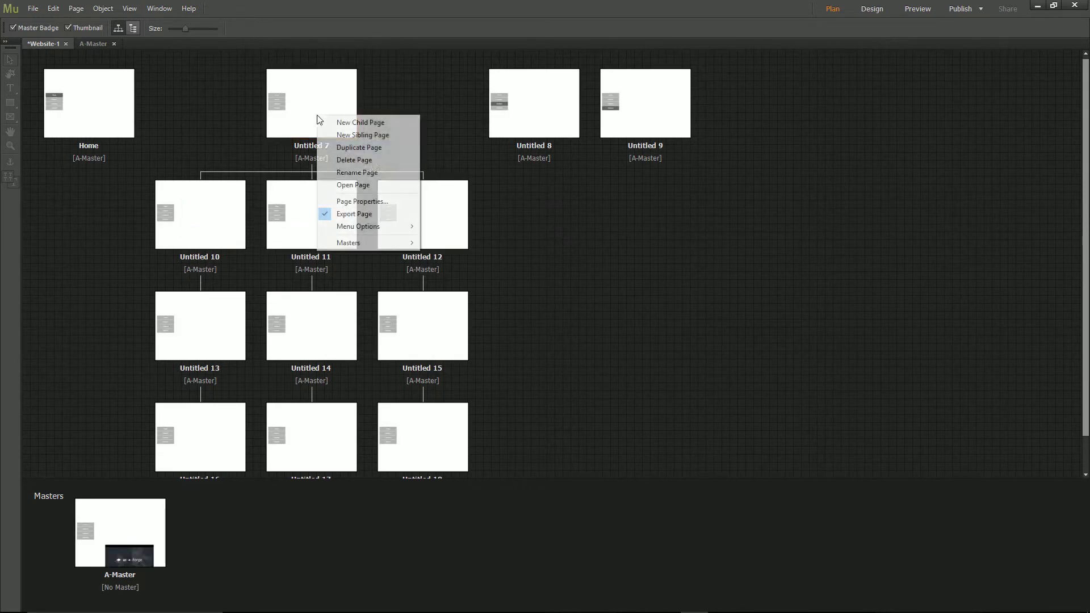
{"action": "left_click", "coordinate": [399, 202]}
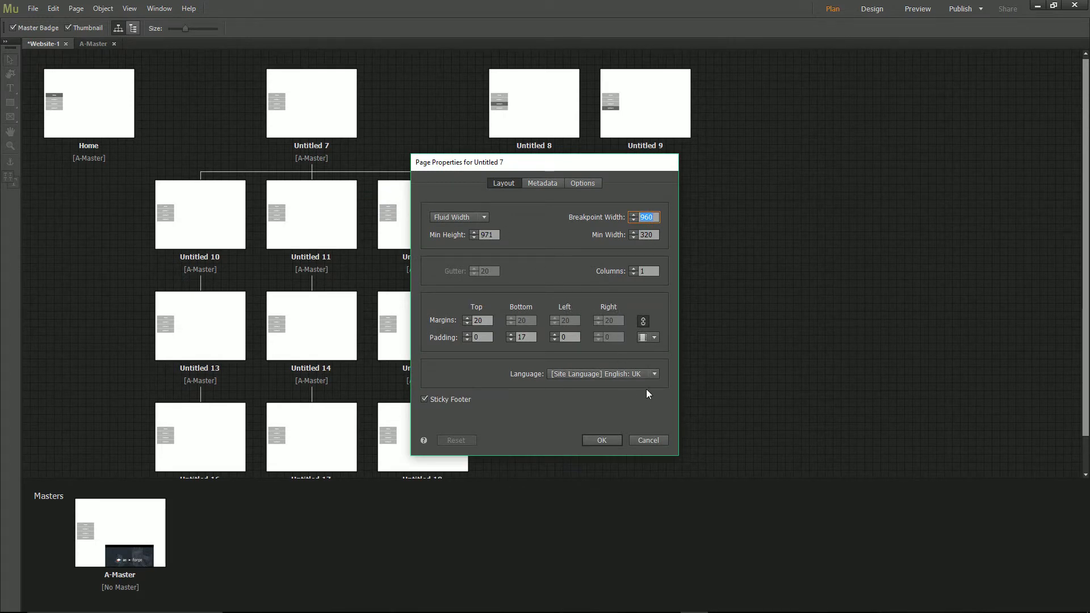
{"action": "left_click", "coordinate": [655, 374]}
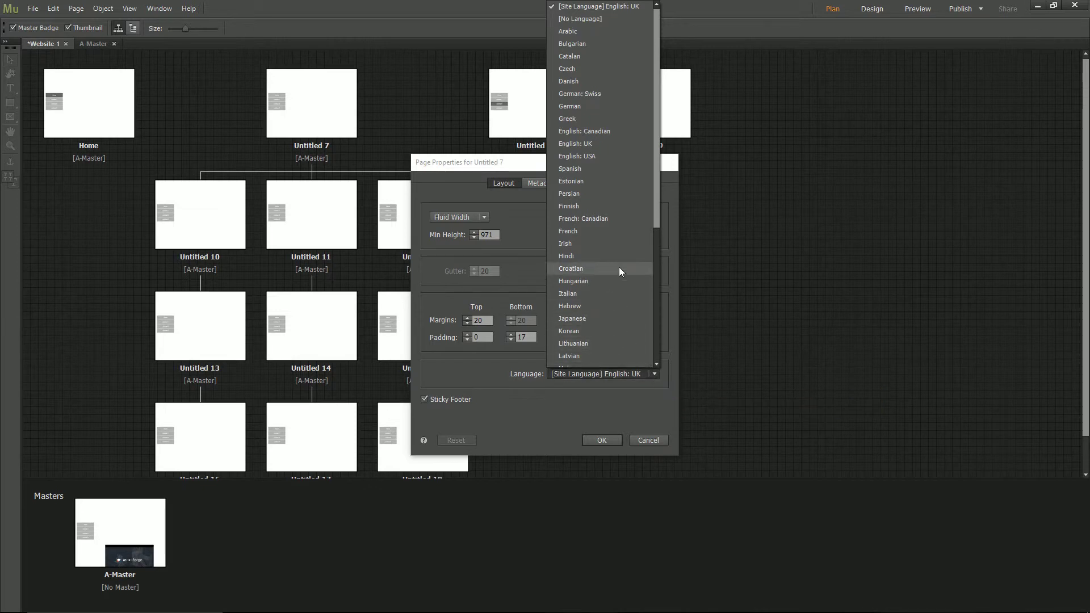
{"action": "left_click", "coordinate": [622, 232]}
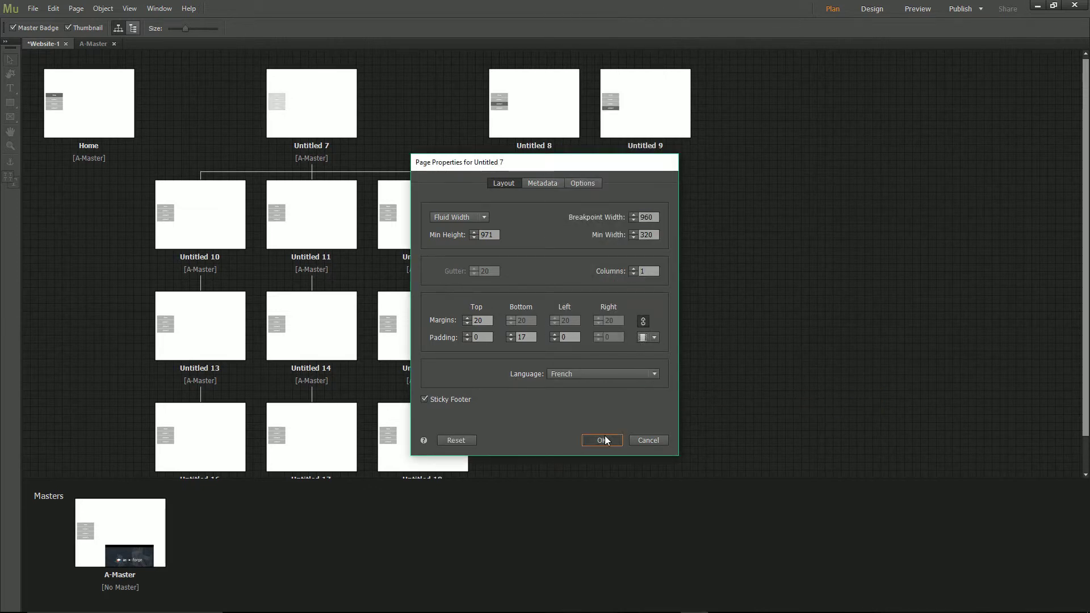
{"action": "left_click", "coordinate": [602, 441]}
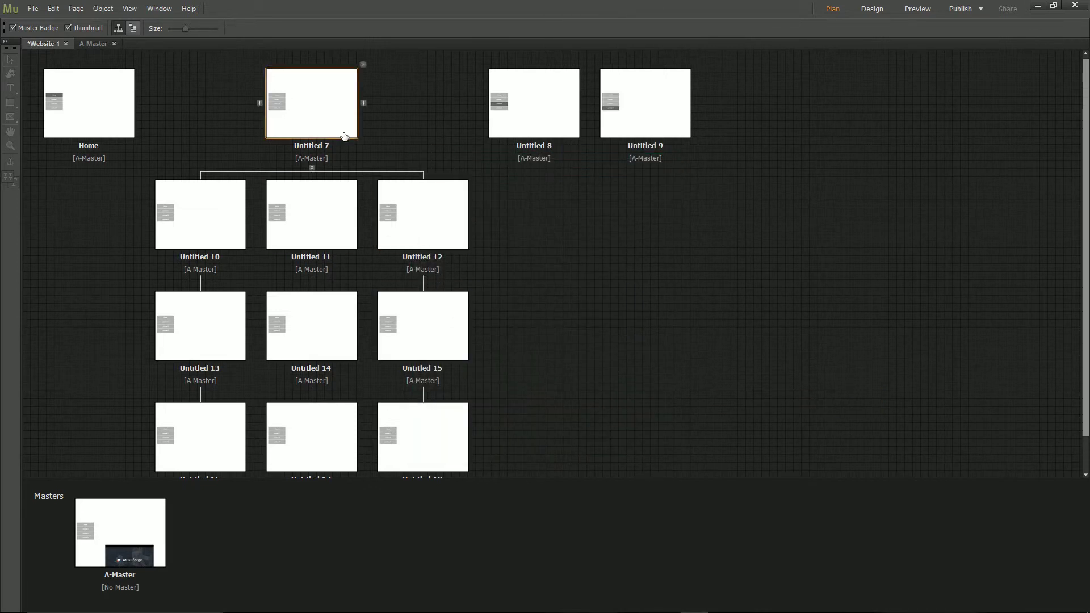
Review the master page choices for the Untitled 10 page without changing them.
{"action": "right_click", "coordinate": [220, 211]}
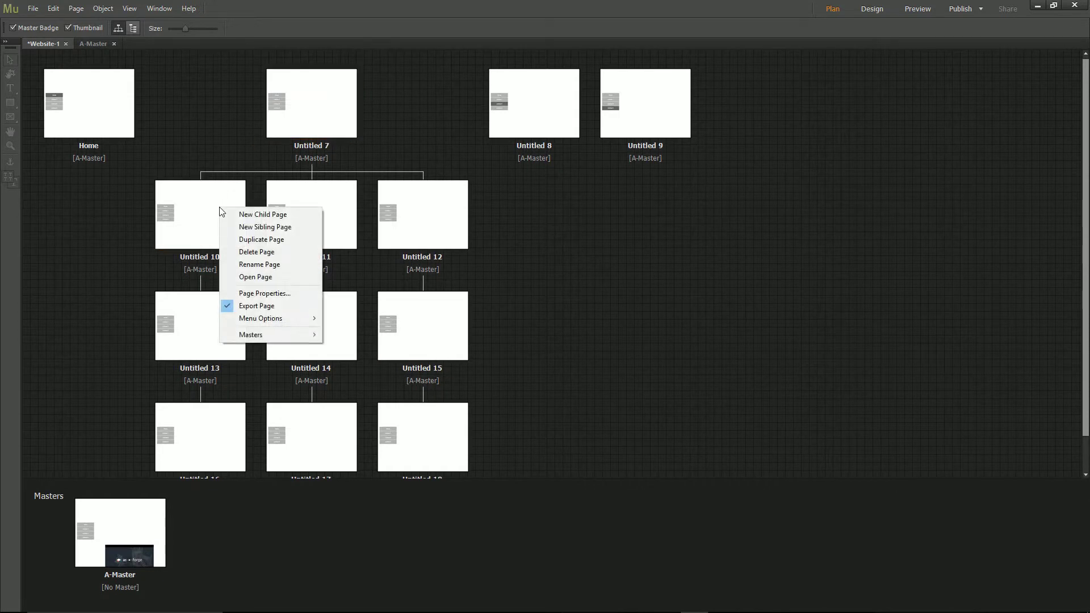
{"action": "mouse_move", "coordinate": [273, 325]}
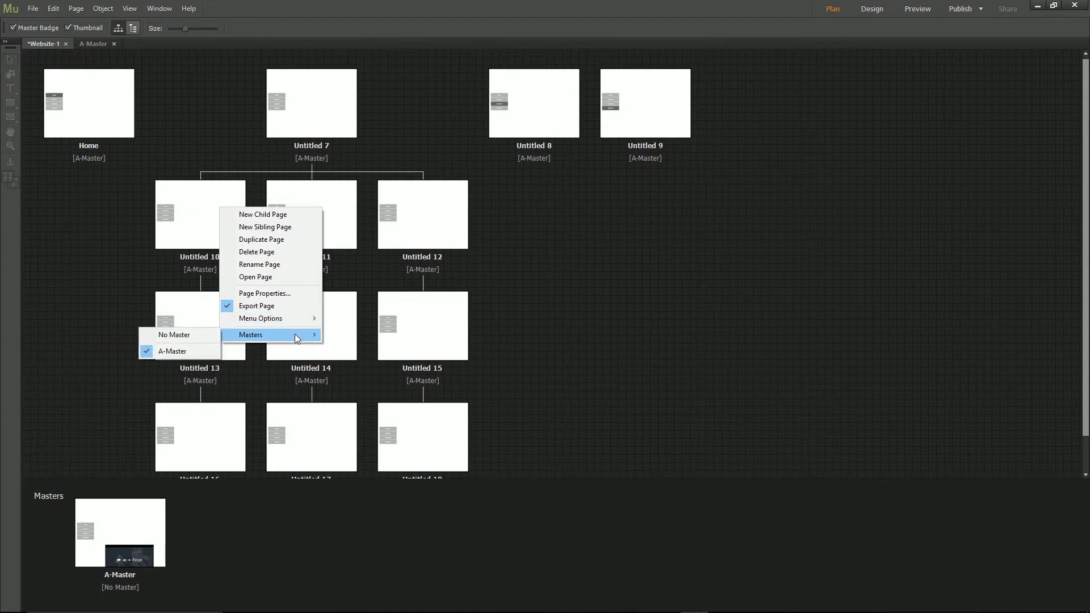
{"action": "left_click", "coordinate": [547, 299]}
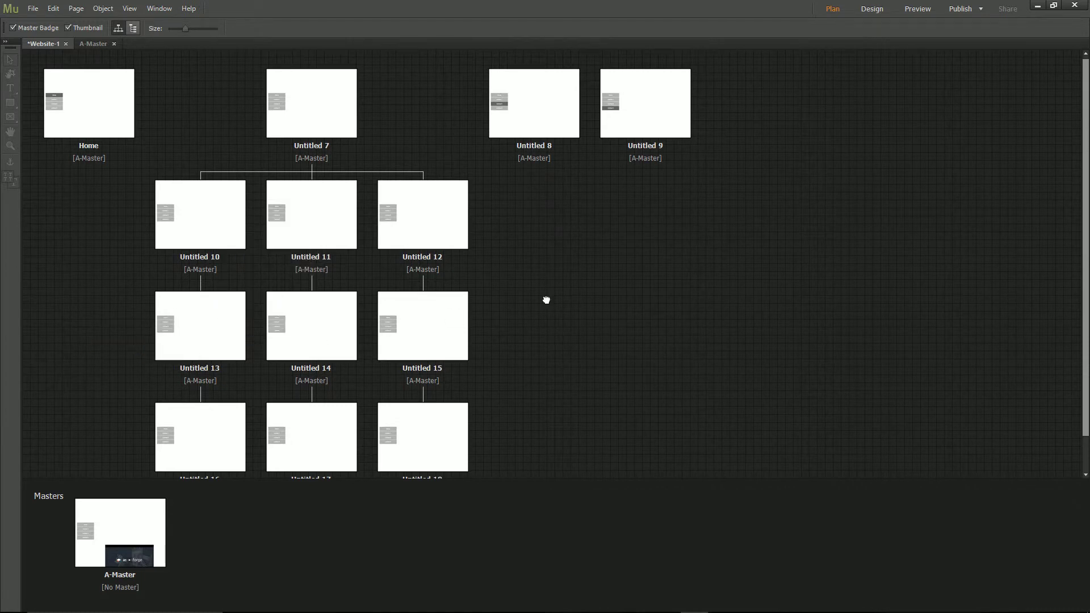
Turn off Export Page for Untitled 7 and check the site's menu in a preview.
{"action": "right_click", "coordinate": [346, 123]}
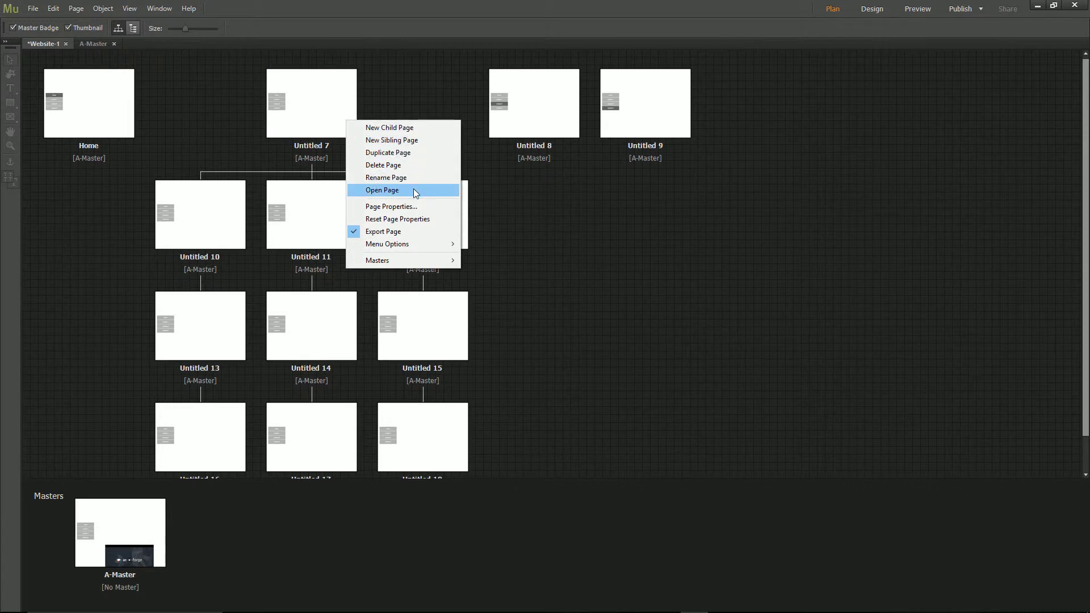
{"action": "left_click", "coordinate": [414, 230]}
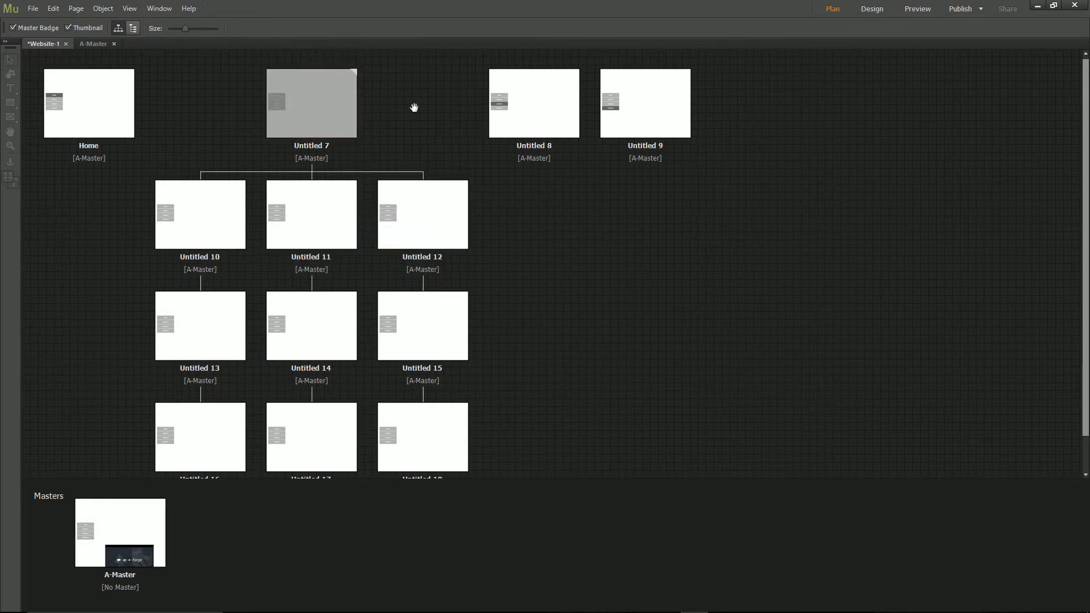
{"action": "left_click", "coordinate": [916, 9]}
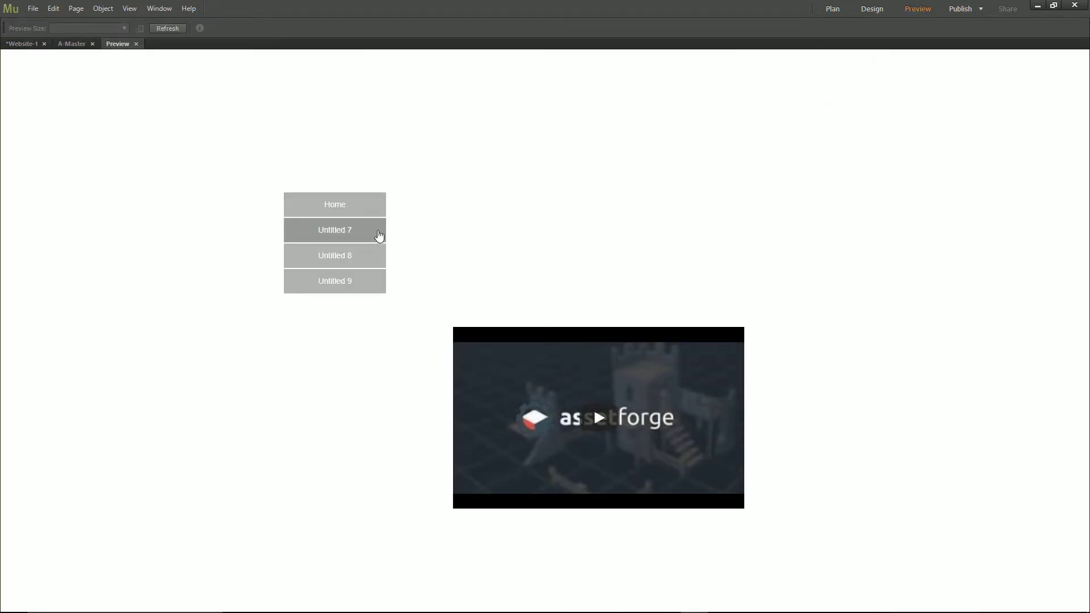
{"action": "left_click", "coordinate": [137, 44]}
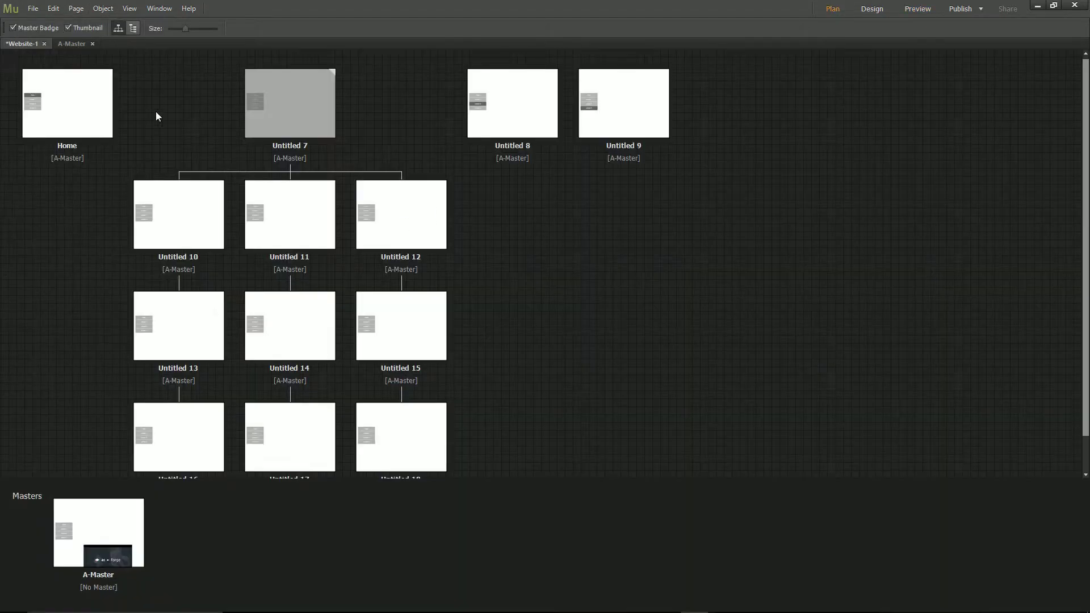
{"action": "right_click", "coordinate": [340, 110]}
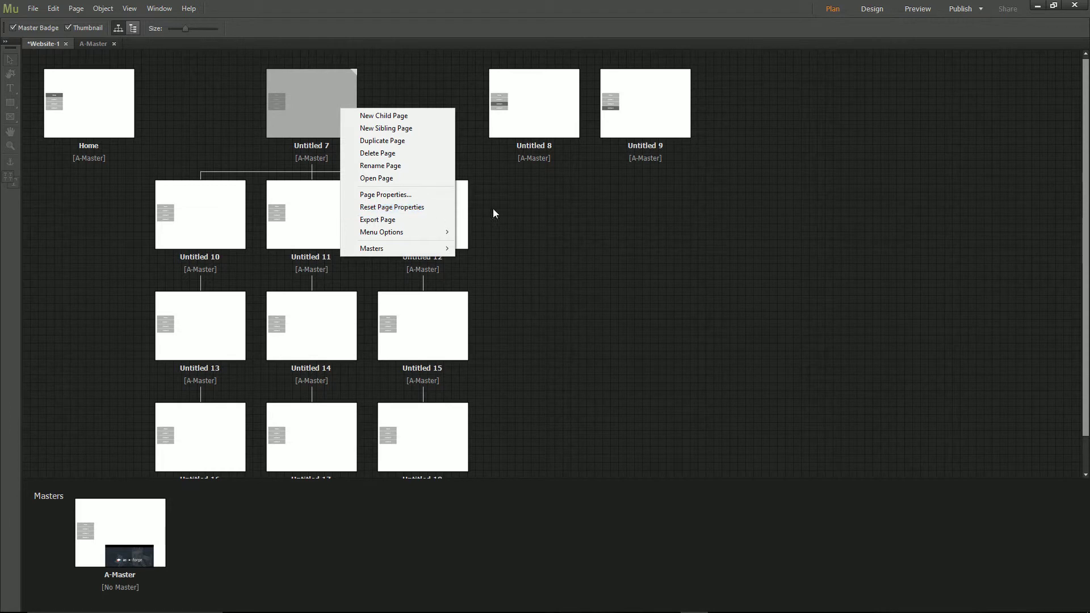
{"action": "left_click", "coordinate": [534, 231]}
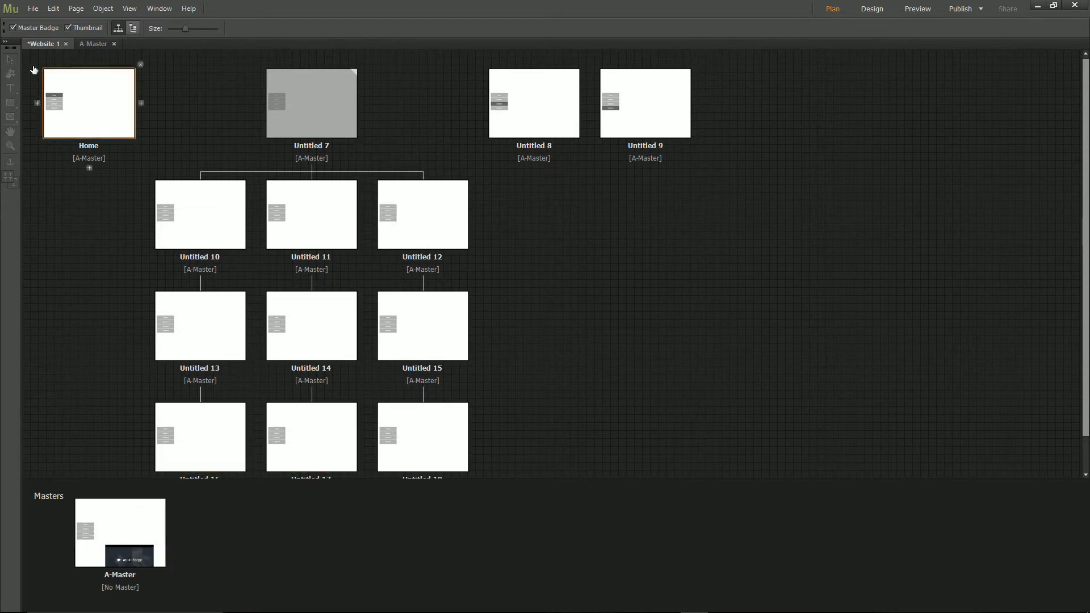
Open the A-Master page and look through the menu widget's object commands and the site's assets.
{"action": "left_click", "coordinate": [89, 46]}
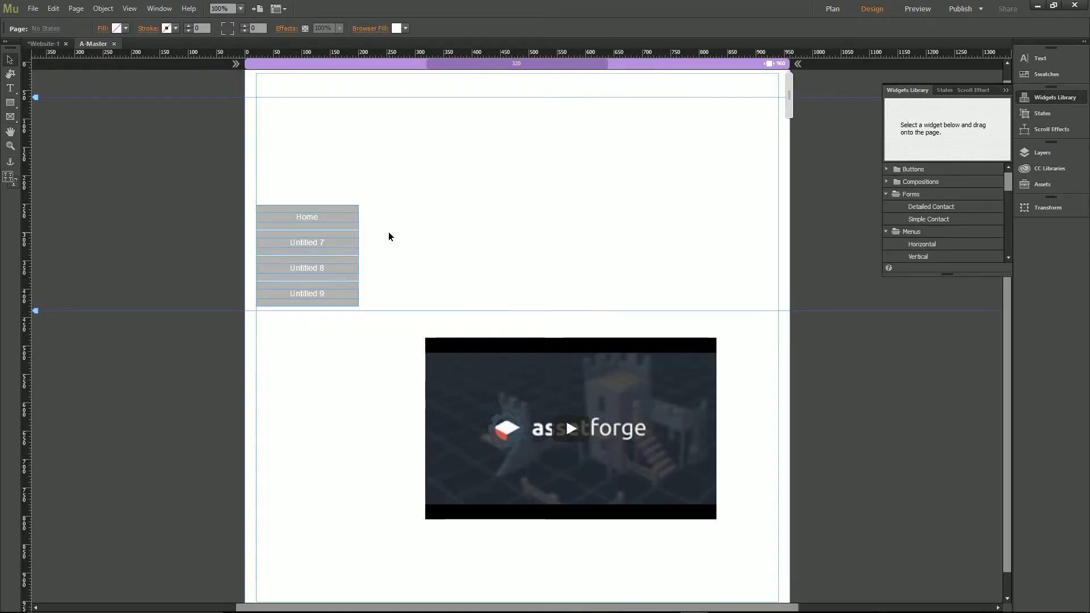
{"action": "left_click", "coordinate": [336, 227]}
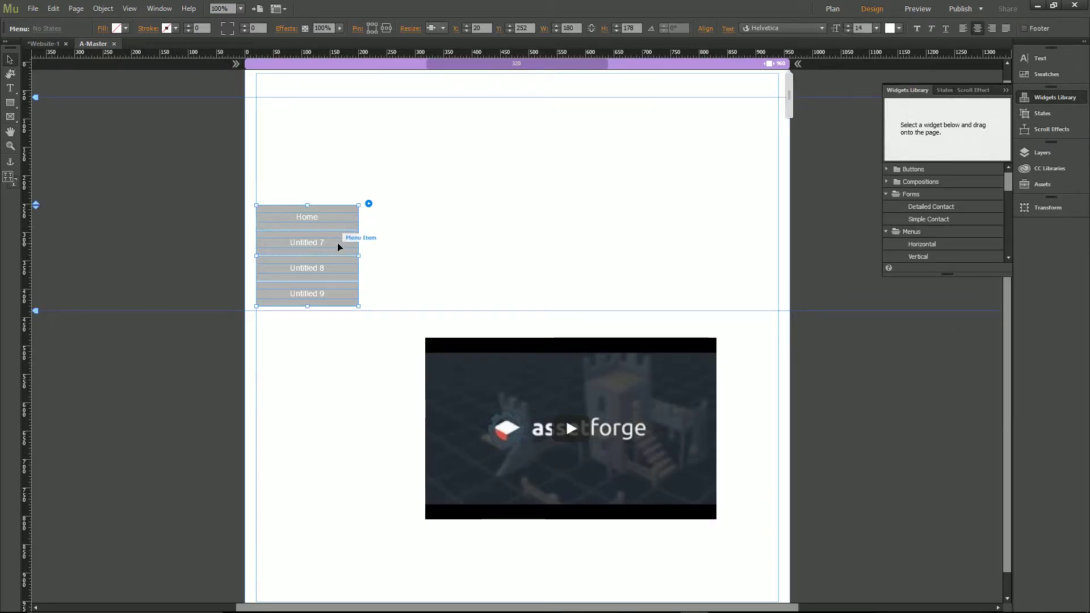
{"action": "right_click", "coordinate": [339, 246]}
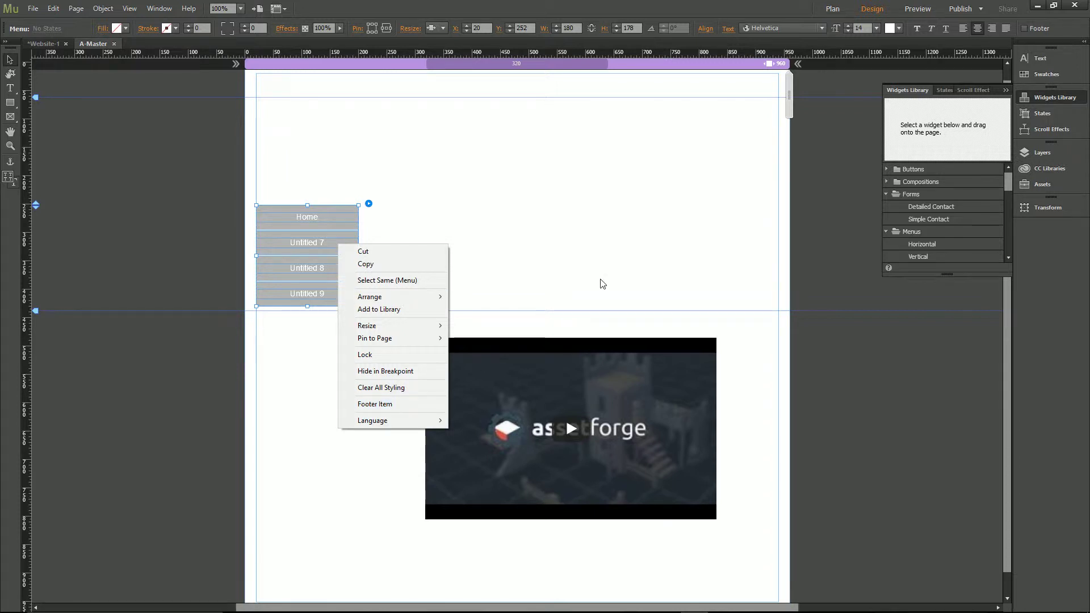
{"action": "left_click", "coordinate": [635, 270]}
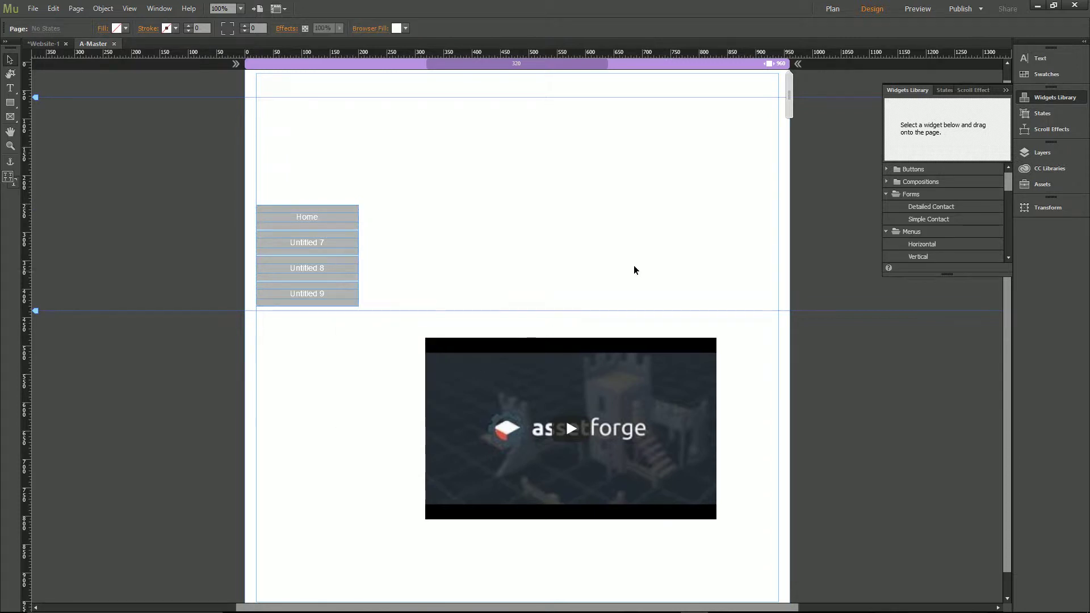
{"action": "left_click", "coordinate": [1059, 185]}
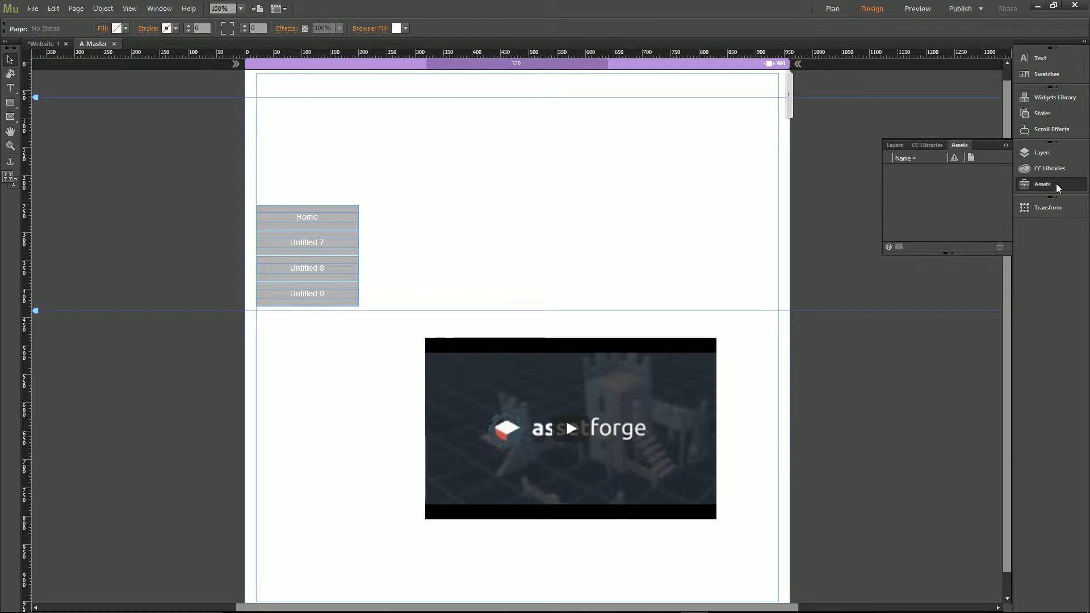
{"action": "left_click", "coordinate": [1043, 184]}
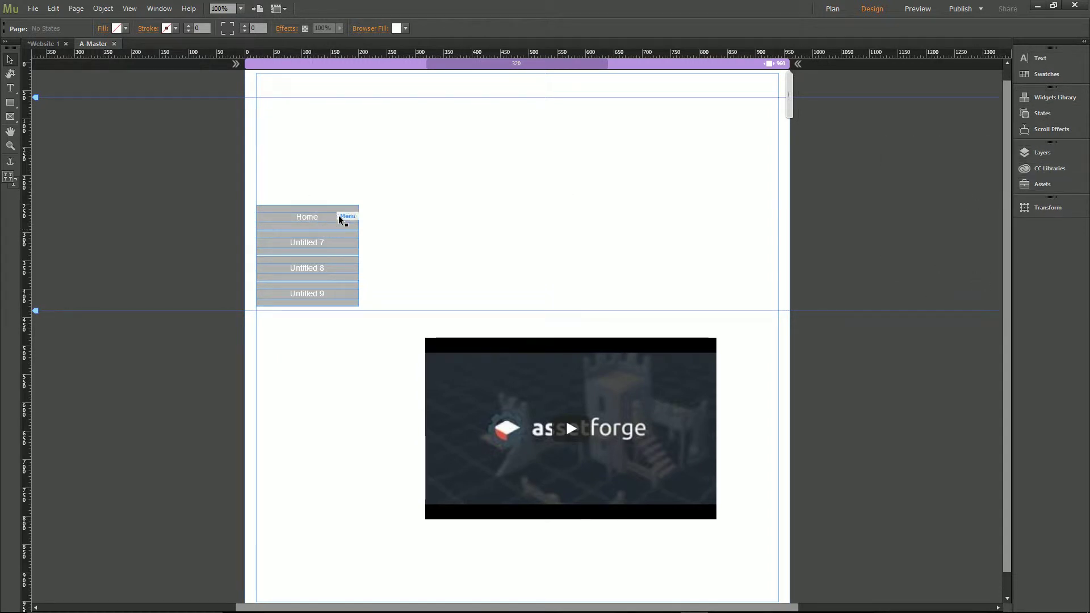
Set the Menu Type of the menu widget on A-Master to All Pages.
{"action": "left_click", "coordinate": [328, 244]}
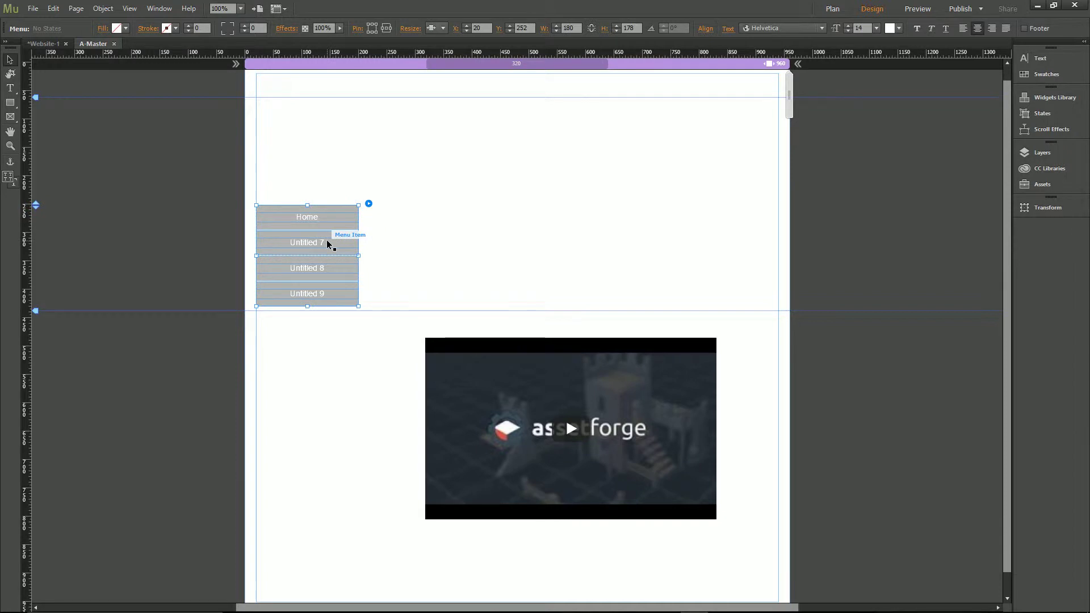
{"action": "left_click", "coordinate": [368, 203]}
{"action": "left_click", "coordinate": [516, 221]}
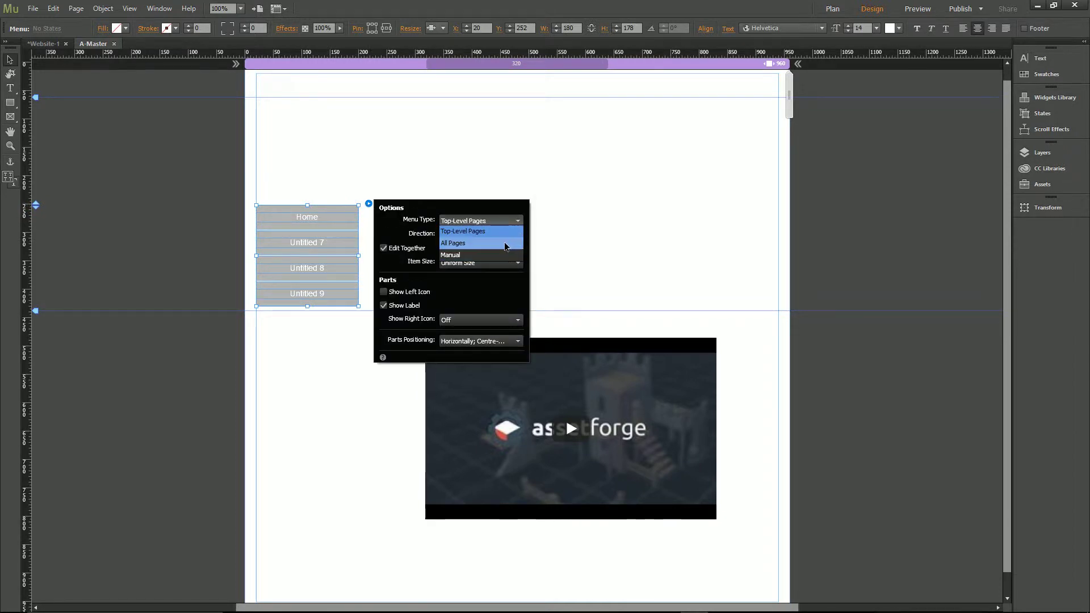
{"action": "left_click", "coordinate": [505, 243]}
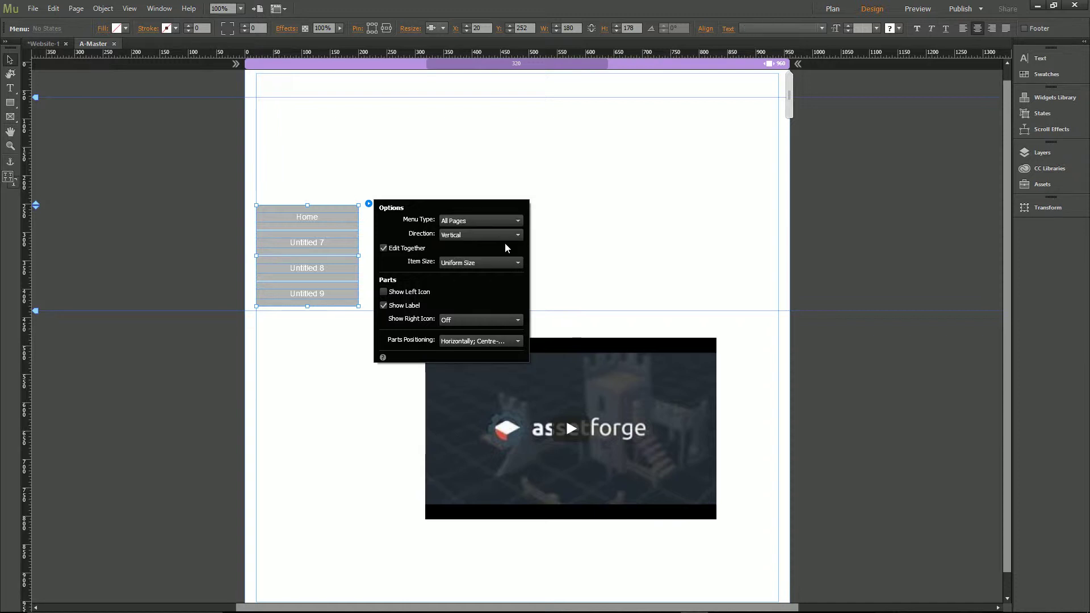
{"action": "left_click", "coordinate": [574, 266]}
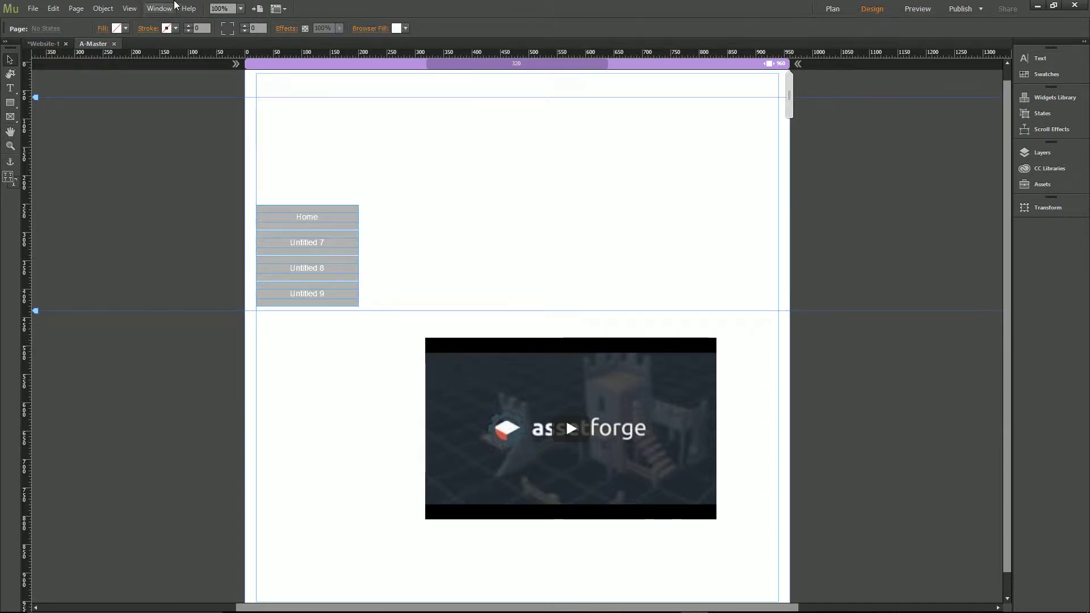
Save the site as Website-1 in the Documents folder.
{"action": "left_click", "coordinate": [32, 8]}
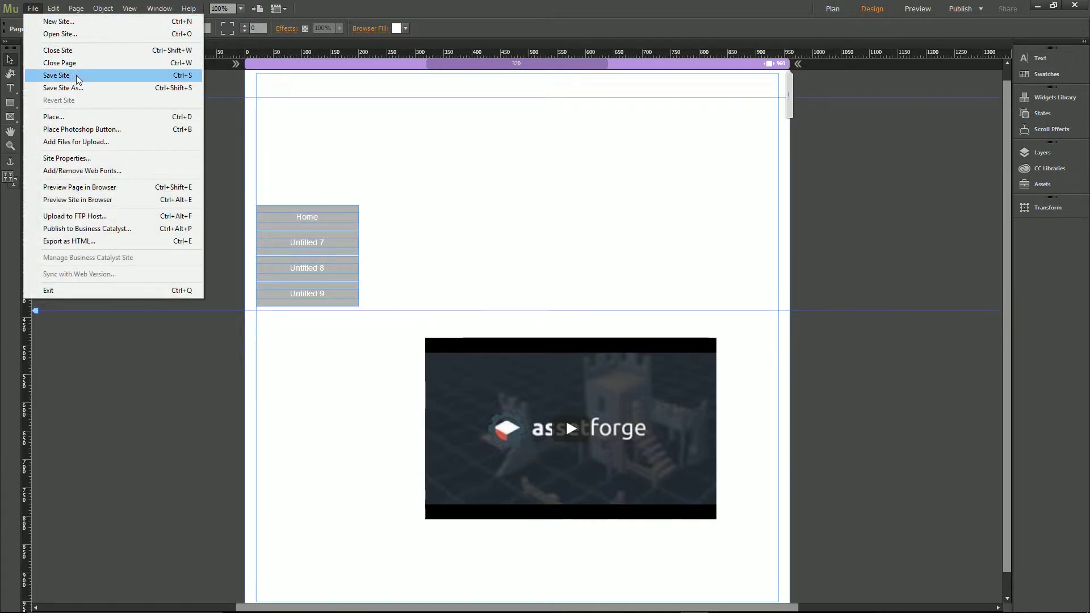
{"action": "left_click", "coordinate": [56, 76]}
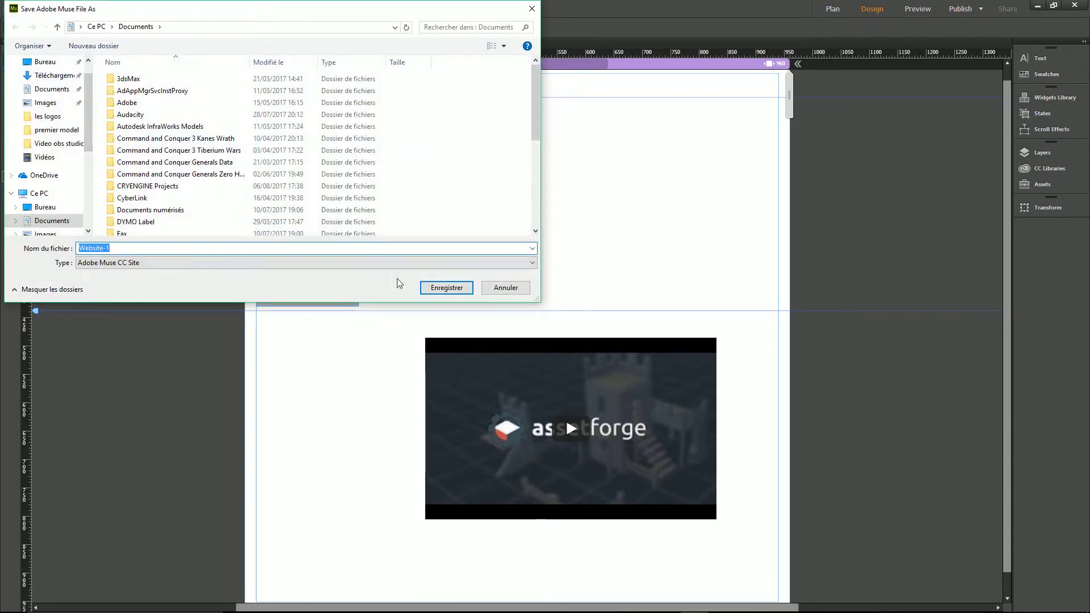
{"action": "left_click", "coordinate": [446, 288]}
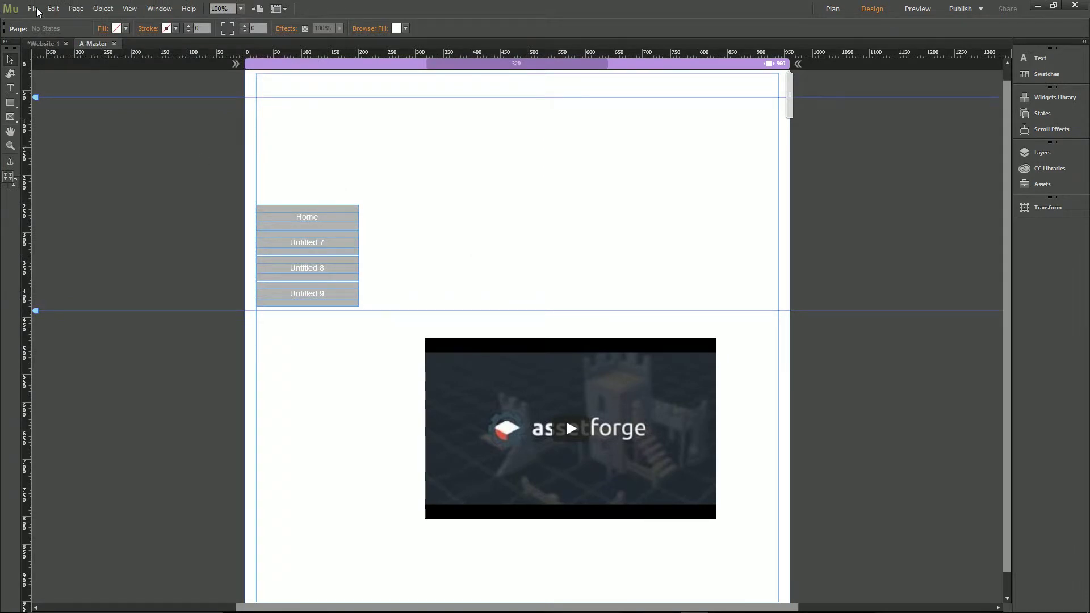
Preview the site and unfold the submenus under the Untitled 7 menu item.
{"action": "left_click", "coordinate": [55, 48]}
{"action": "left_click", "coordinate": [925, 11]}
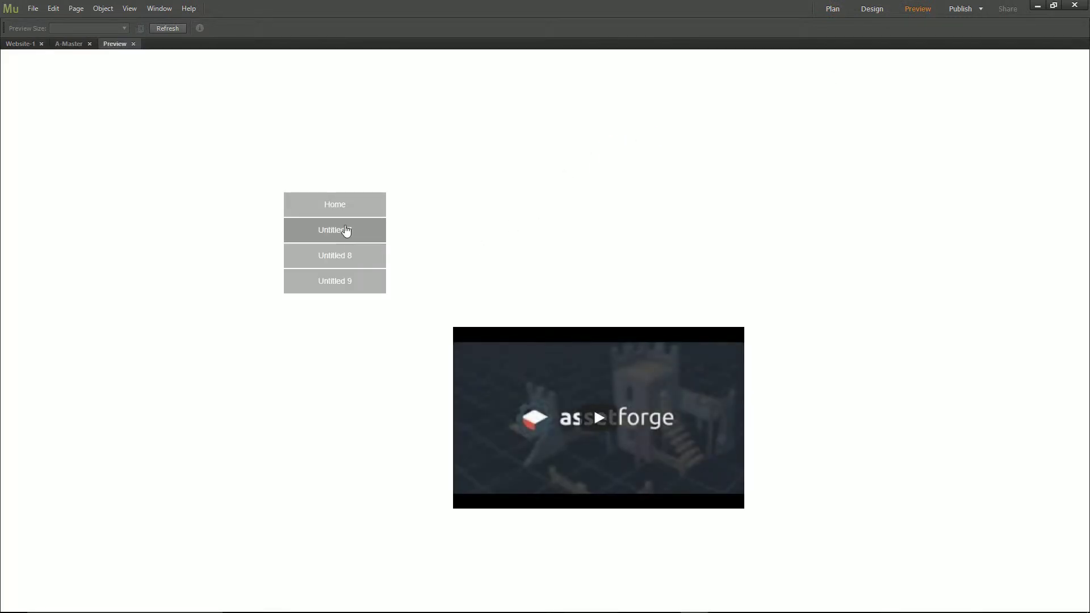
{"action": "mouse_move", "coordinate": [351, 234]}
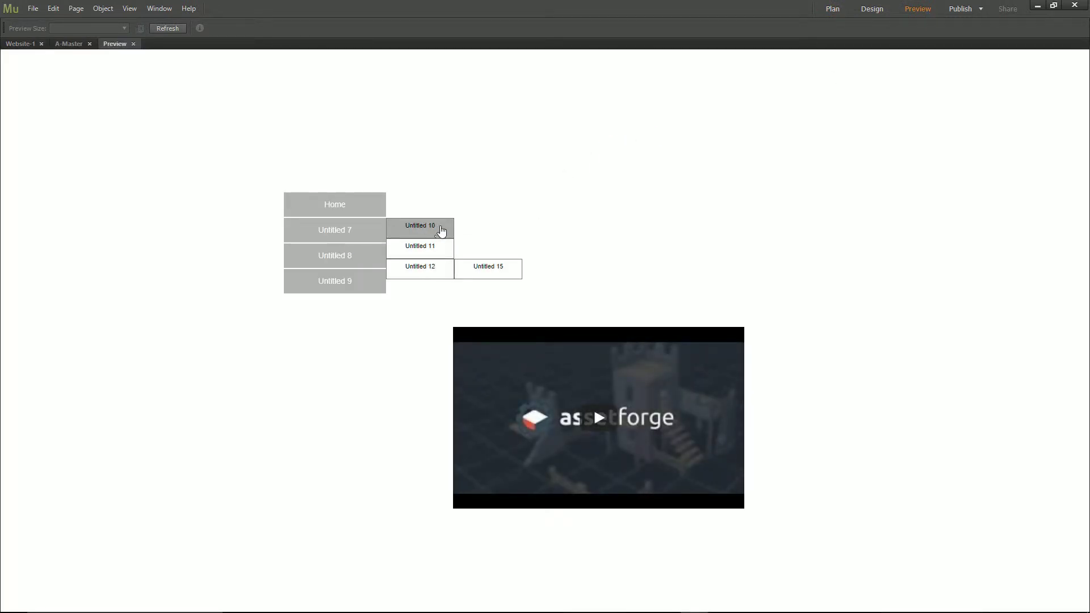
Examine the third-level submenus of Untitled 10, Untitled 11 and Untitled 12 in the previewed menu, and close the preview.
{"action": "mouse_move", "coordinate": [455, 227]}
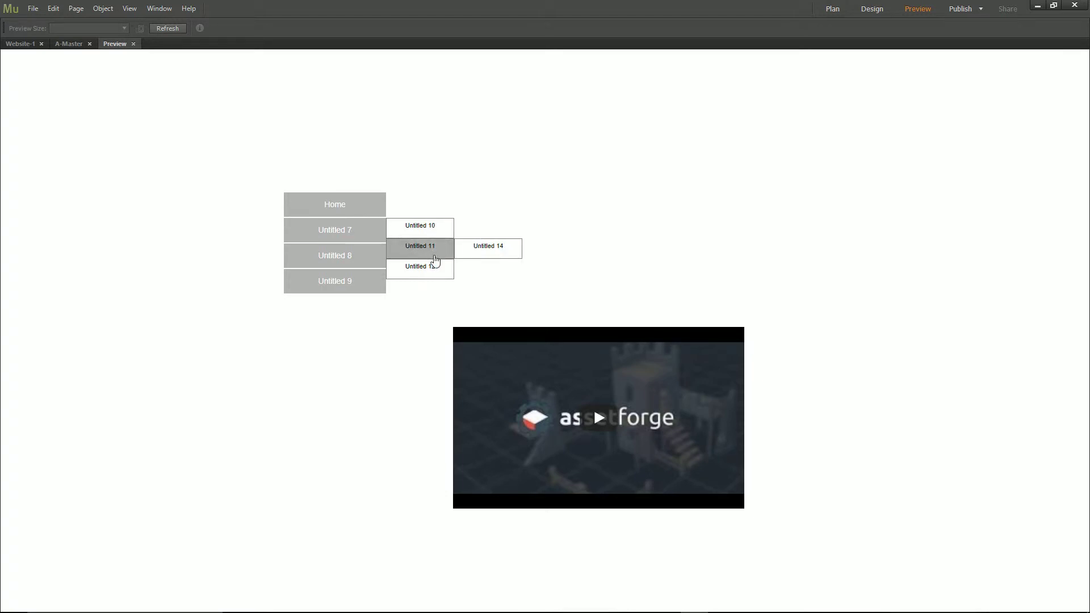
{"action": "mouse_move", "coordinate": [438, 272]}
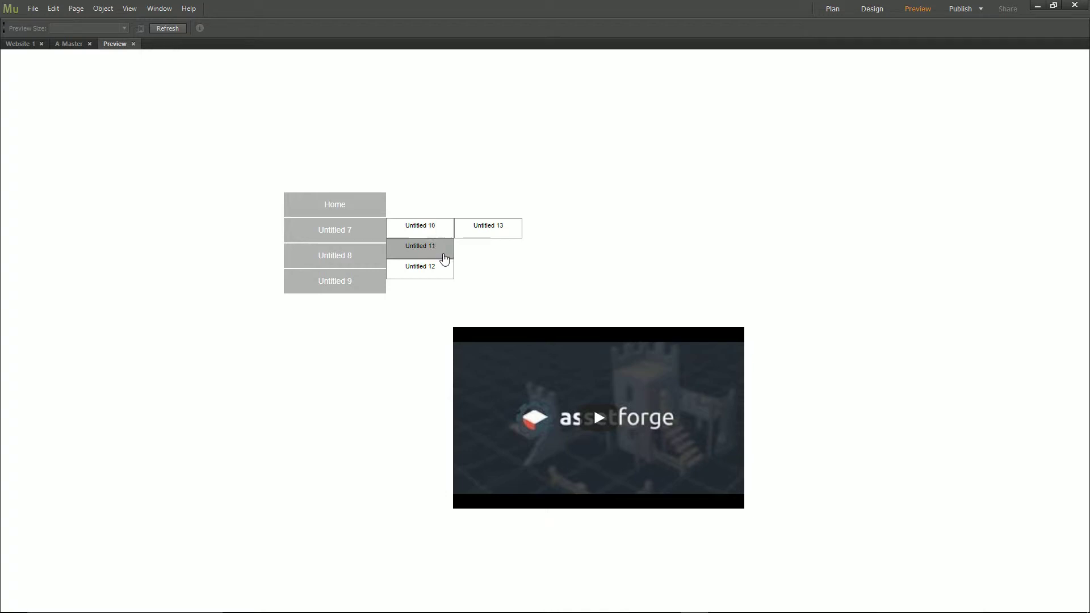
{"action": "mouse_move", "coordinate": [482, 231]}
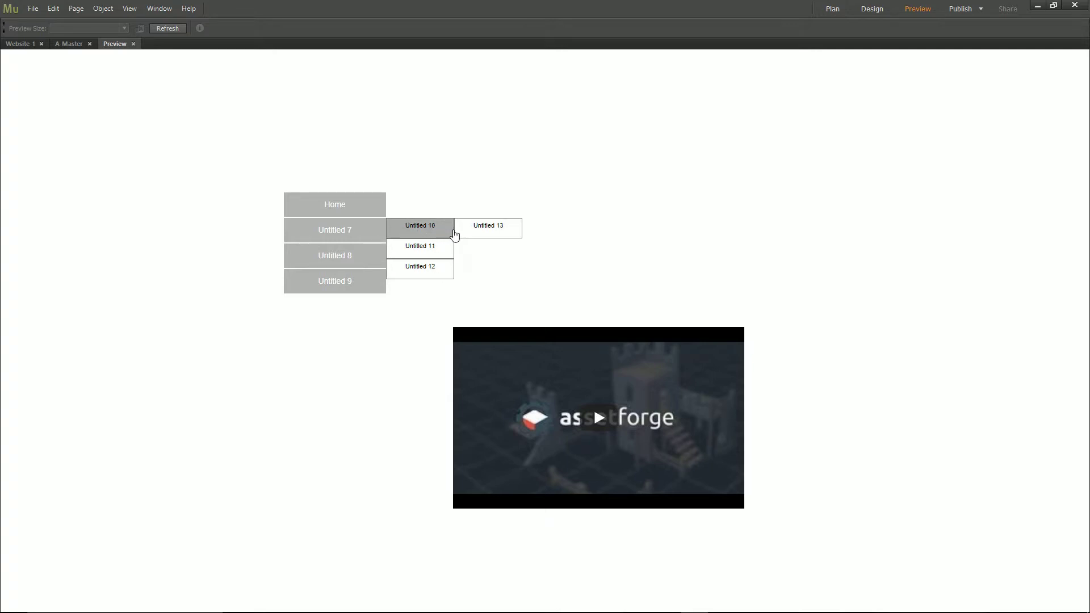
{"action": "mouse_move", "coordinate": [446, 246]}
{"action": "mouse_move", "coordinate": [496, 255]}
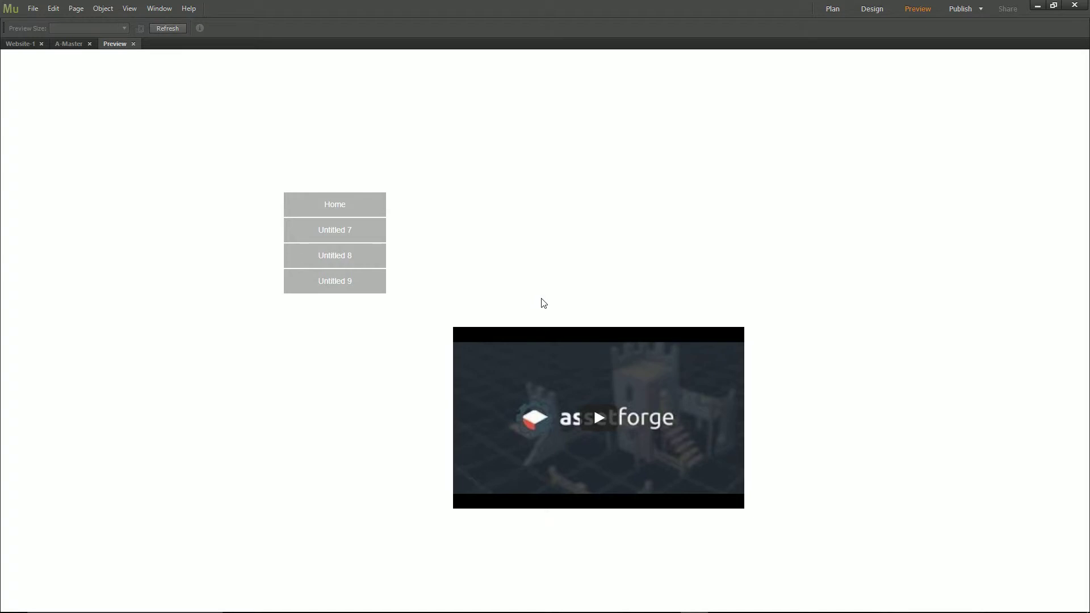
{"action": "mouse_move", "coordinate": [375, 233]}
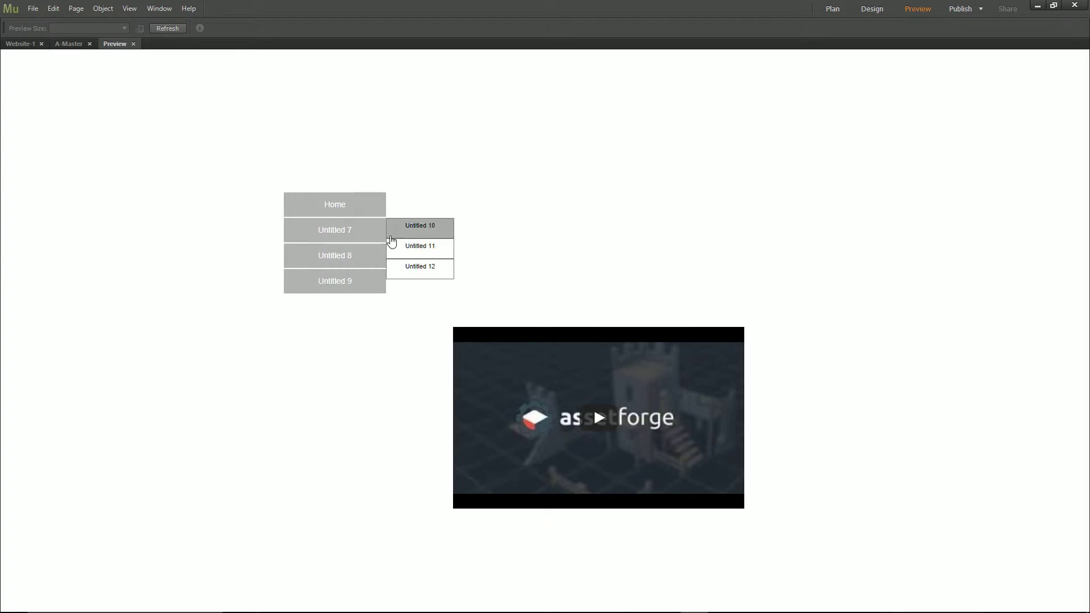
{"action": "mouse_move", "coordinate": [421, 233]}
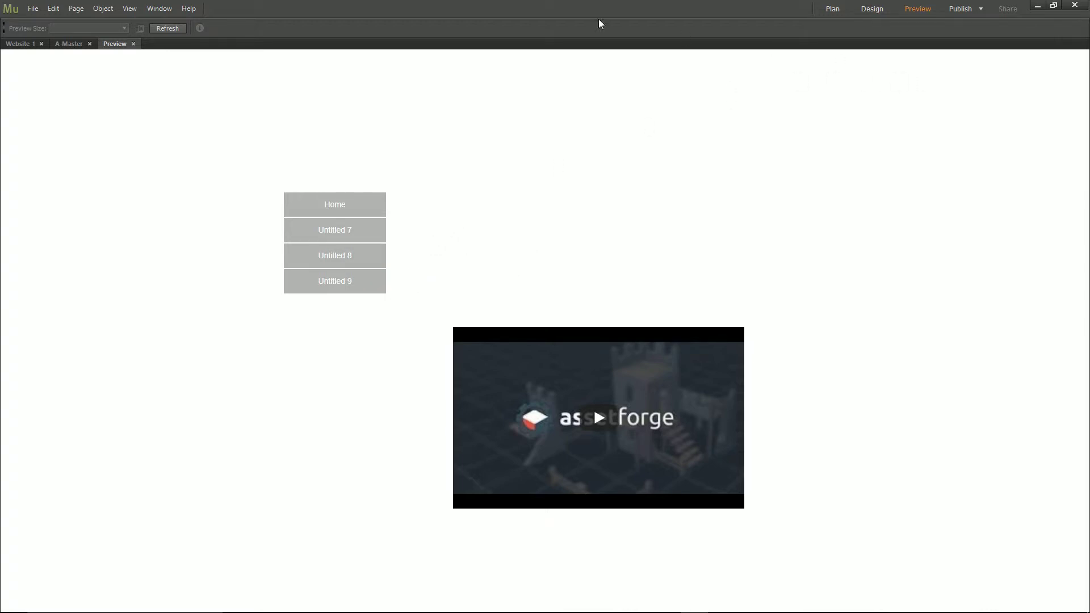
{"action": "left_click", "coordinate": [134, 44]}
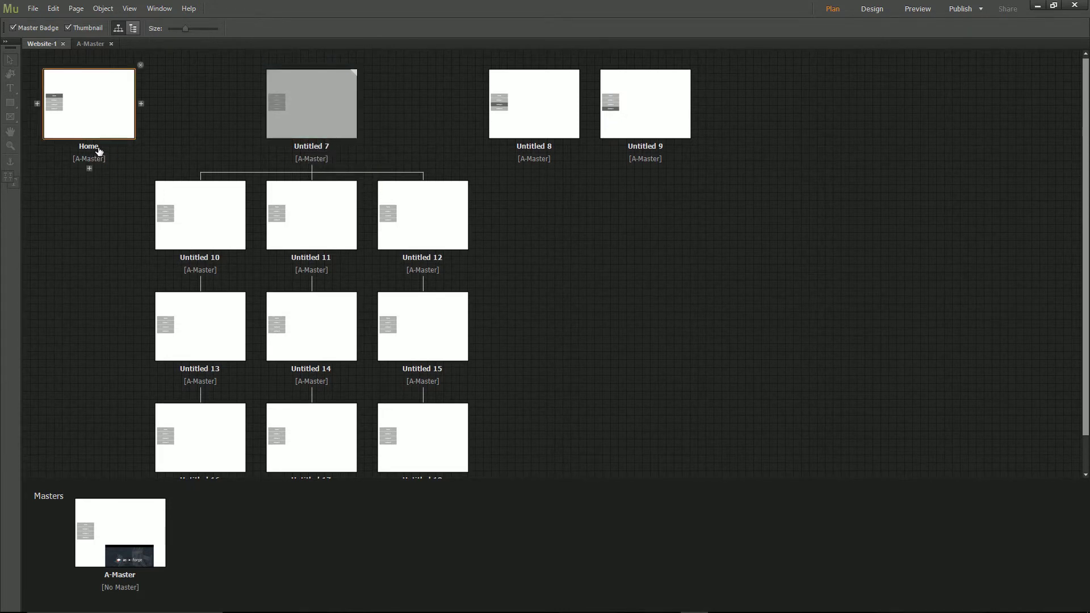
Rename the Untitled 7 page in the site map as "Exposition de jeu".
{"action": "double_click", "coordinate": [321, 146]}
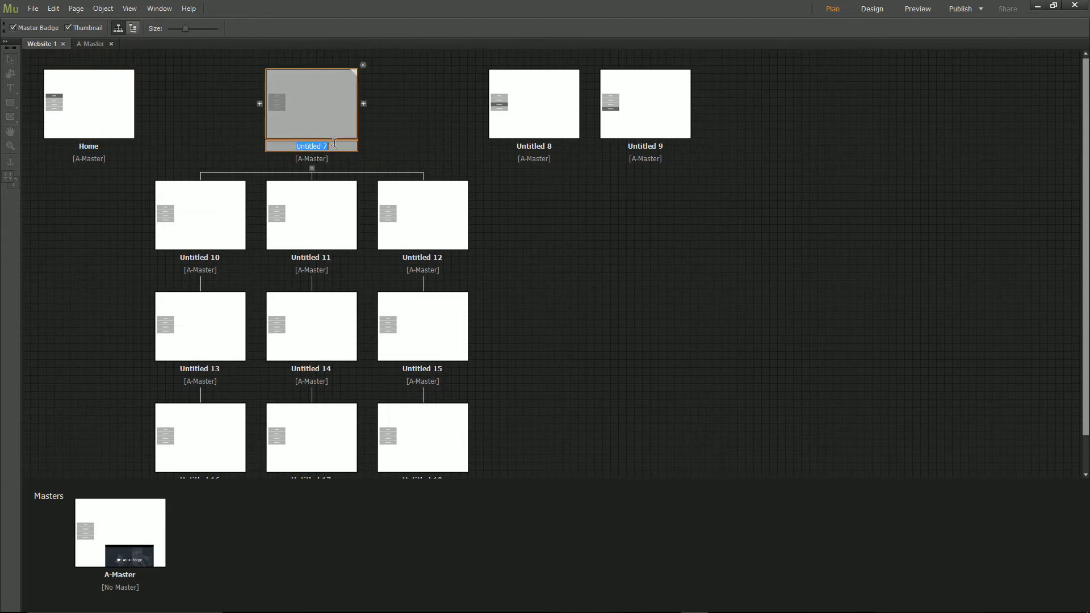
{"action": "key", "text": "BackSpace"}
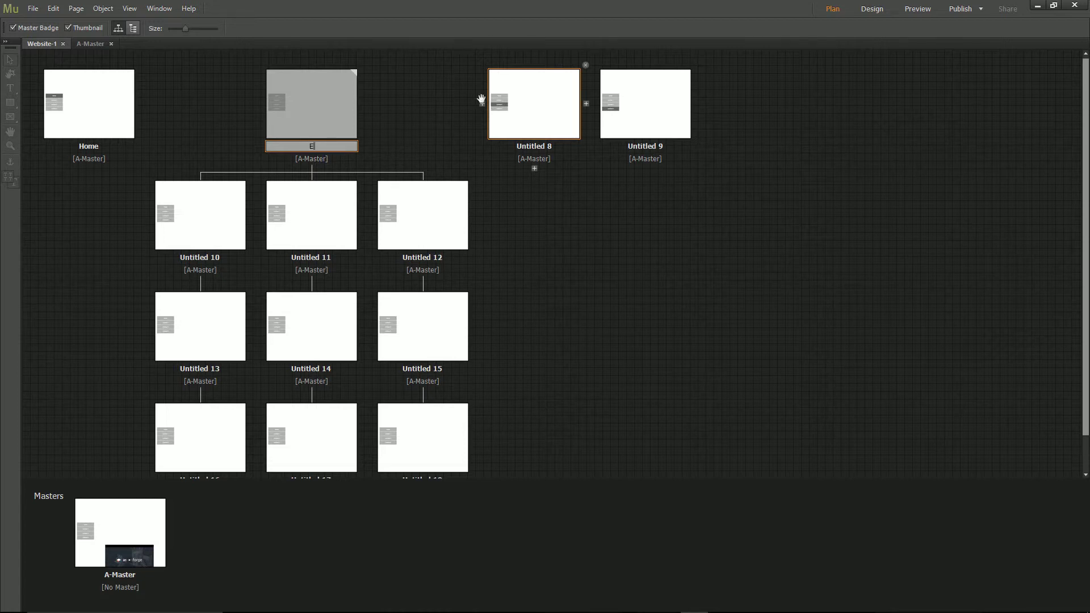
{"action": "type", "text": "Exposition de jeu"}
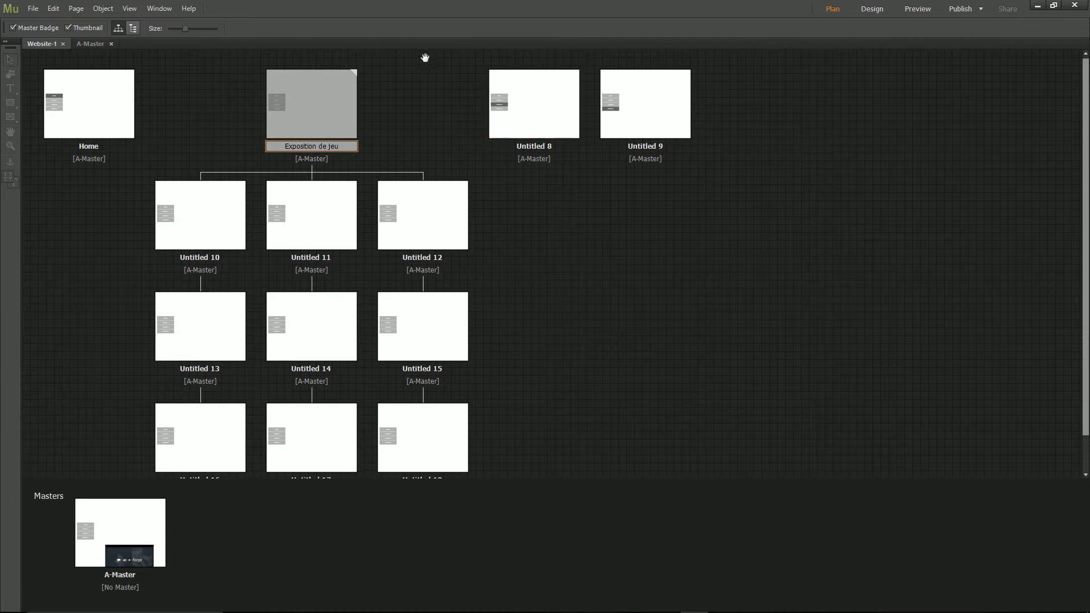
{"action": "left_click", "coordinate": [534, 143]}
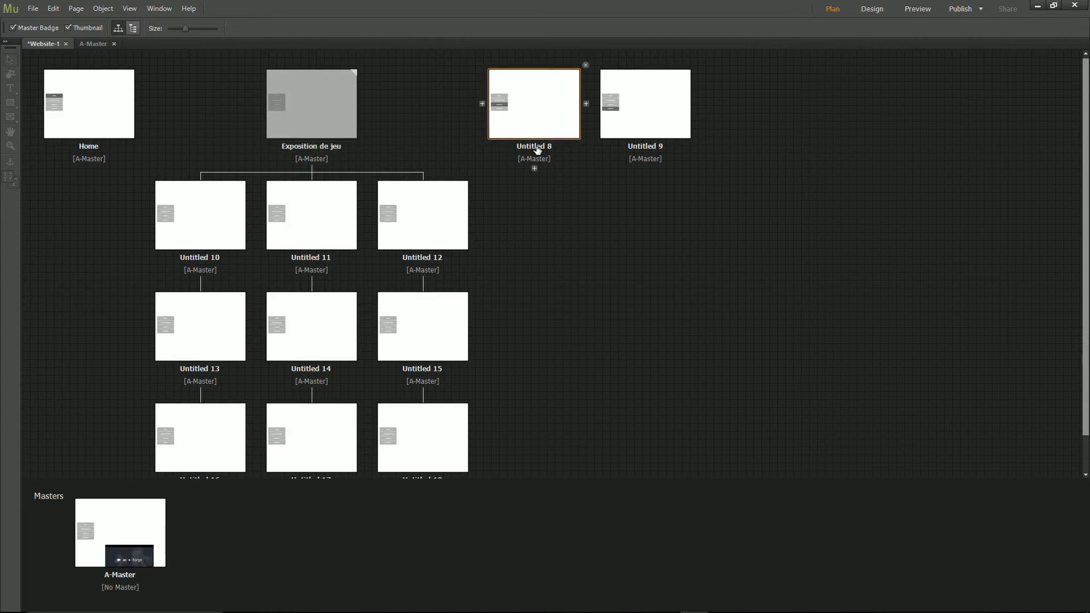
Rename the Untitled 8 page in the site map as "Boutique".
{"action": "double_click", "coordinate": [533, 146]}
{"action": "left_click", "coordinate": [559, 145]}
{"action": "key", "text": "BackSpace"}
{"action": "key", "text": "BackSpace"}
{"action": "key", "text": "BackSpace"}
{"action": "key", "text": "BackSpace"}
{"action": "key", "text": "BackSpace"}
{"action": "key", "text": "BackSpace"}
{"action": "type", "text": "Bout"}
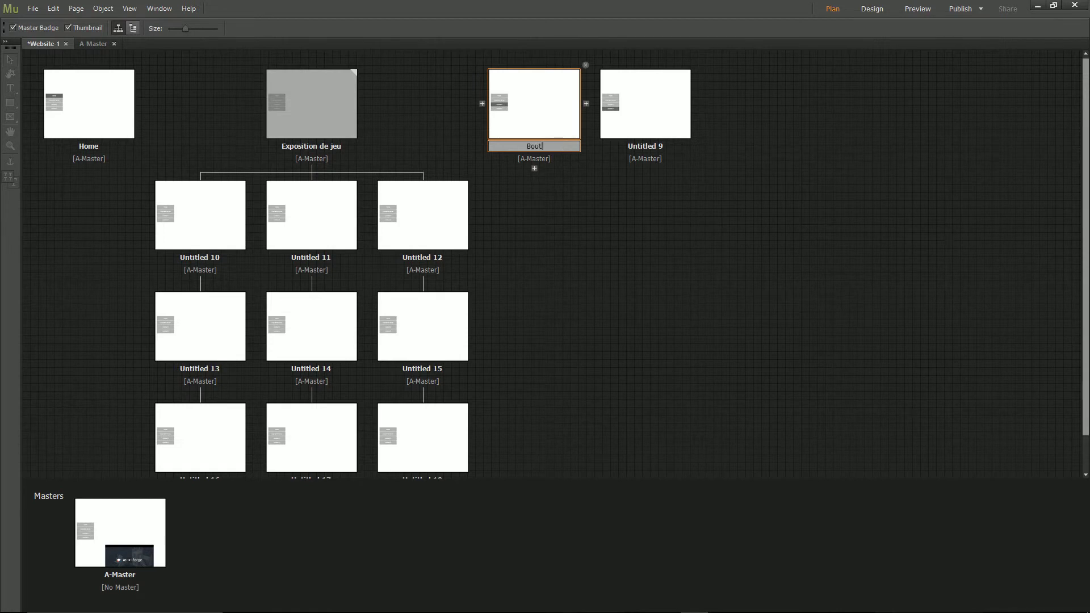
{"action": "type", "text": "ique"}
{"action": "left_click", "coordinate": [633, 105]}
Rename the Untitled 9 page in the site map as "Contact", with only the first letter capitalized.
{"action": "left_click", "coordinate": [640, 147]}
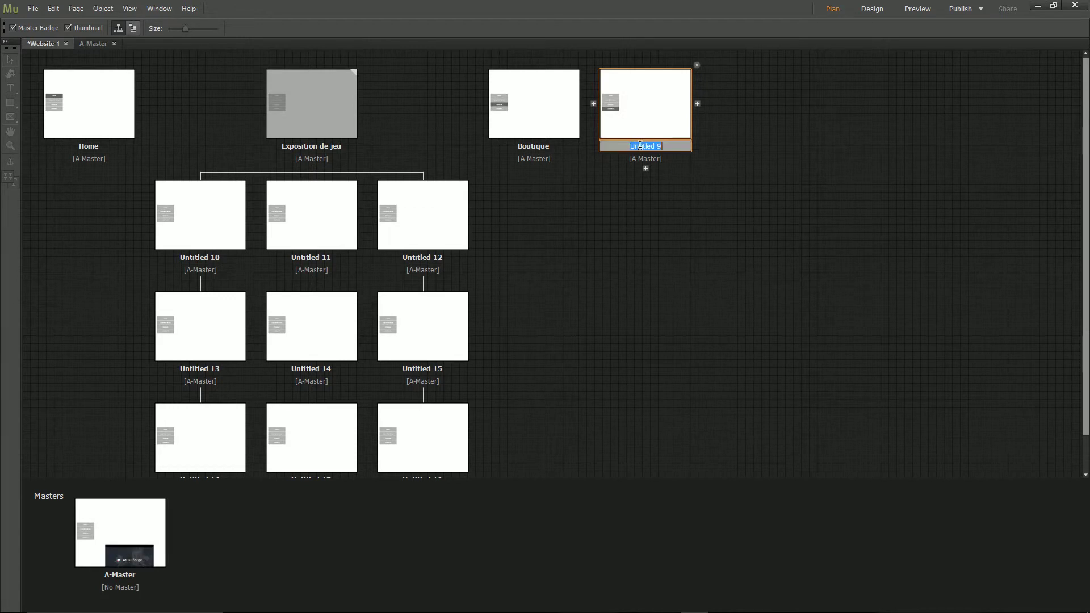
{"action": "left_click", "coordinate": [640, 146]}
{"action": "key", "text": "ctrl+a"}
{"action": "type", "text": "Un"}
{"action": "type", "text": "C"}
{"action": "type", "text": "ONTACT"}
{"action": "left_click", "coordinate": [689, 218]}
{"action": "key", "text": "BackSpace"}
{"action": "key", "text": "BackSpace"}
{"action": "key", "text": "BackSpace"}
{"action": "key", "text": "BackSpace"}
{"action": "key", "text": "BackSpace"}
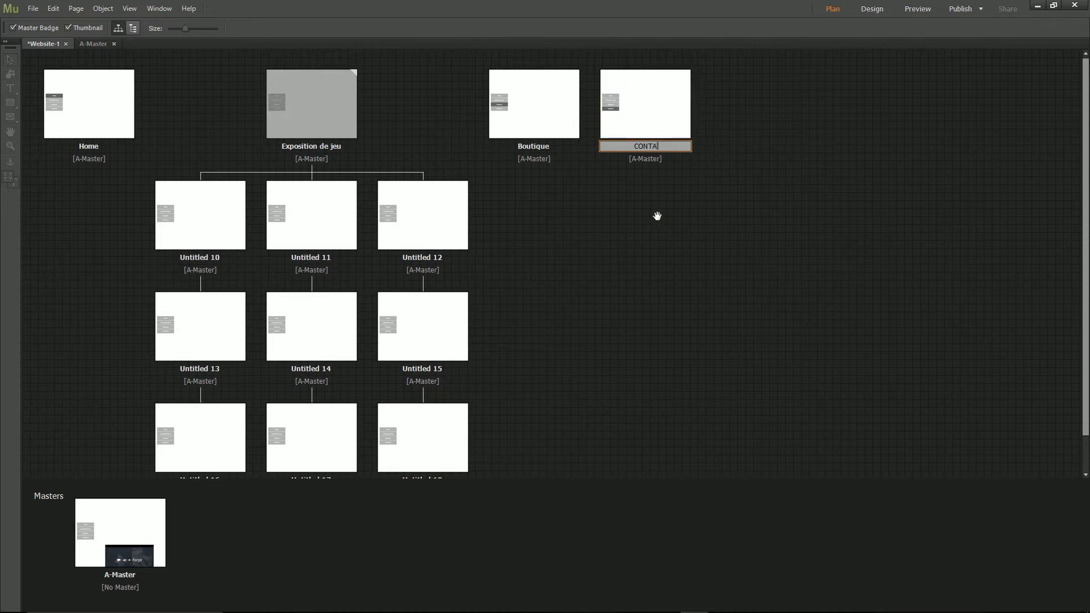
{"action": "type", "text": "ontact"}
{"action": "left_click", "coordinate": [693, 221]}
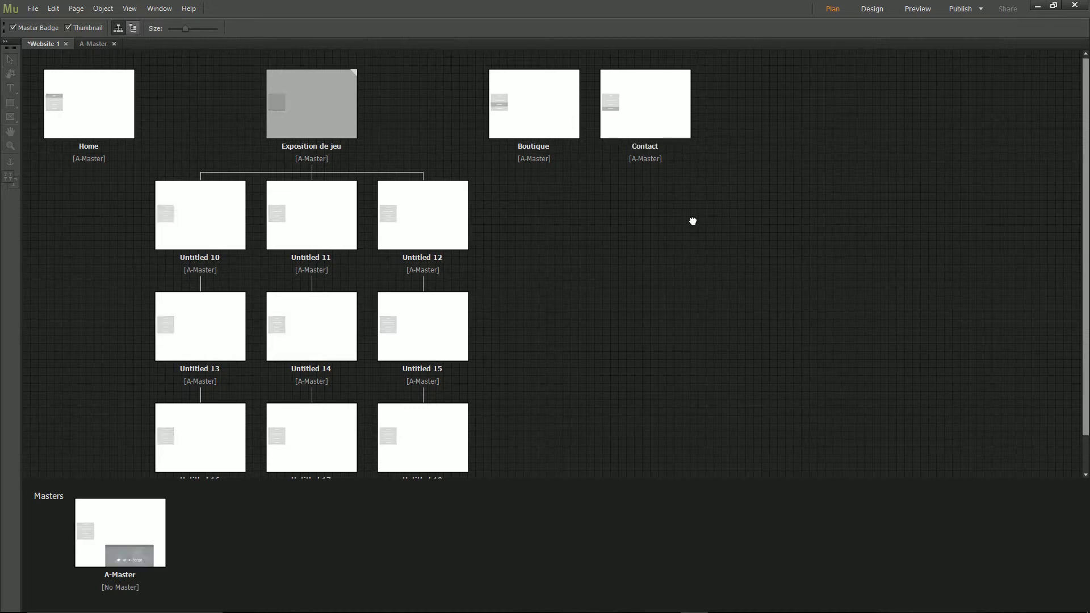
Add three new master pages after A-Master, keeping their default names.
{"action": "left_click", "coordinate": [173, 533]}
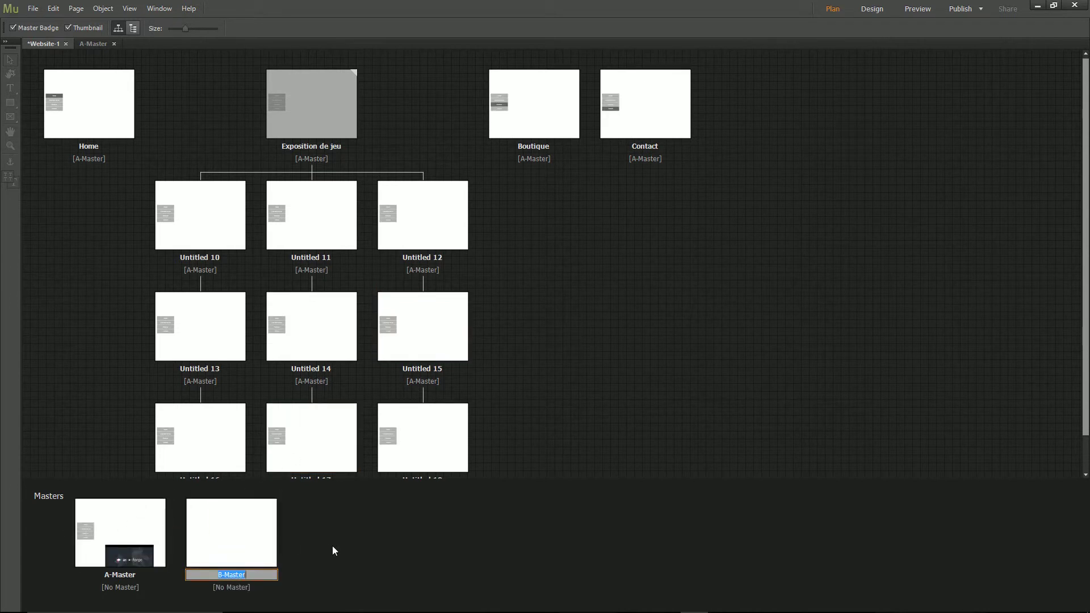
{"action": "left_click", "coordinate": [284, 533]}
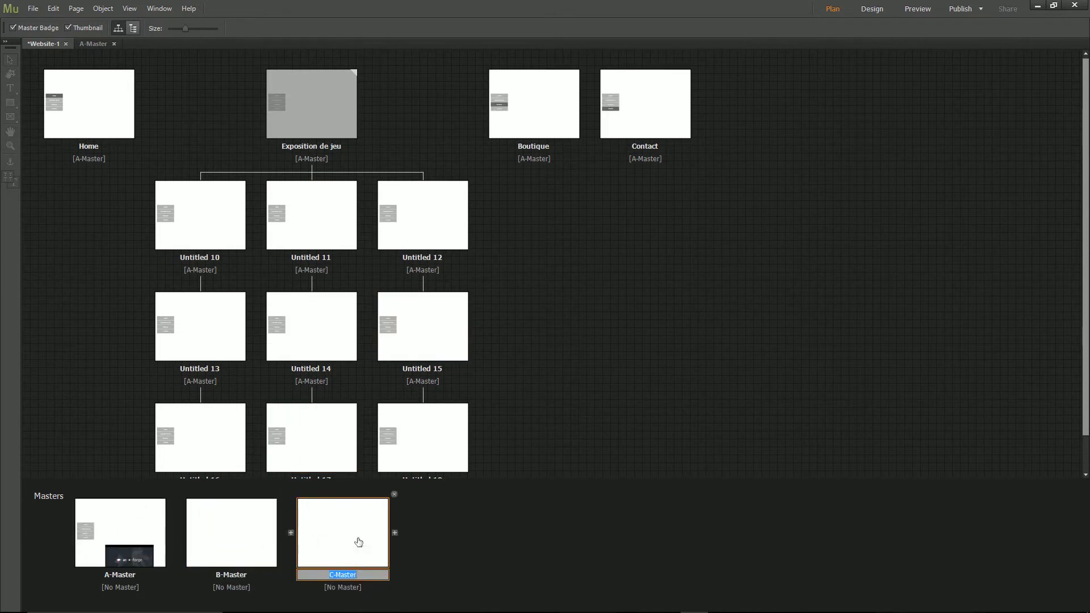
{"action": "left_click", "coordinate": [395, 532]}
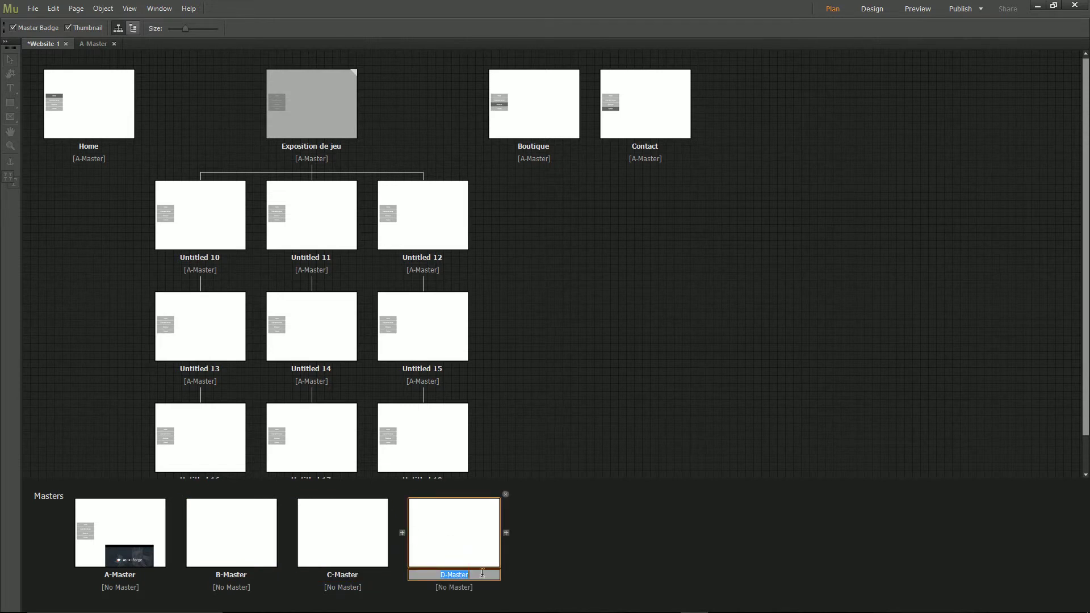
{"action": "left_click", "coordinate": [462, 547]}
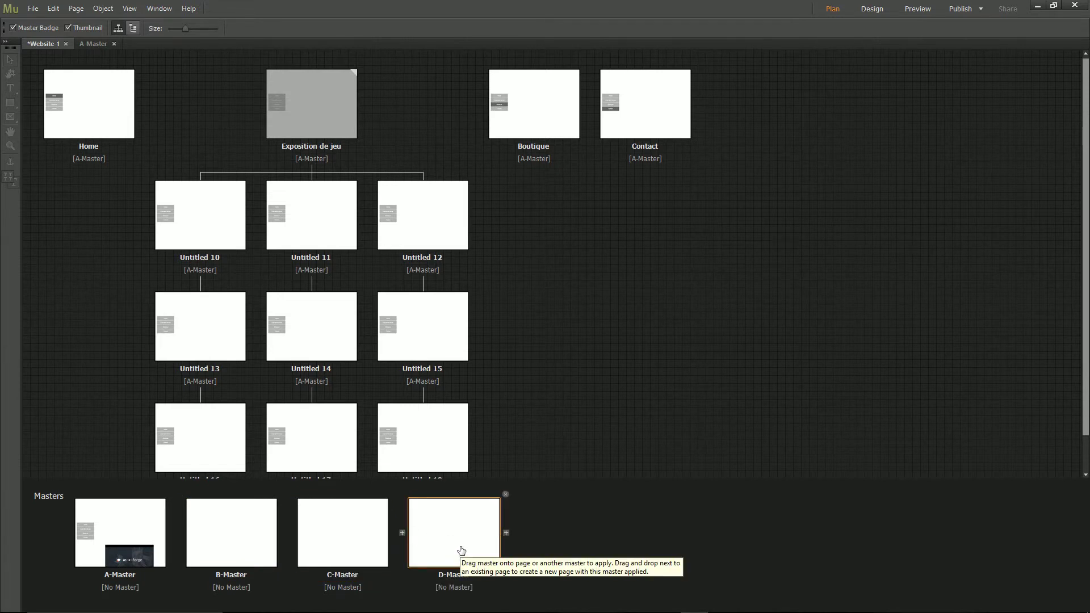
Open D-Master for design and extend the page by lowering its bottom guide to about 730 px.
{"action": "double_click", "coordinate": [458, 542]}
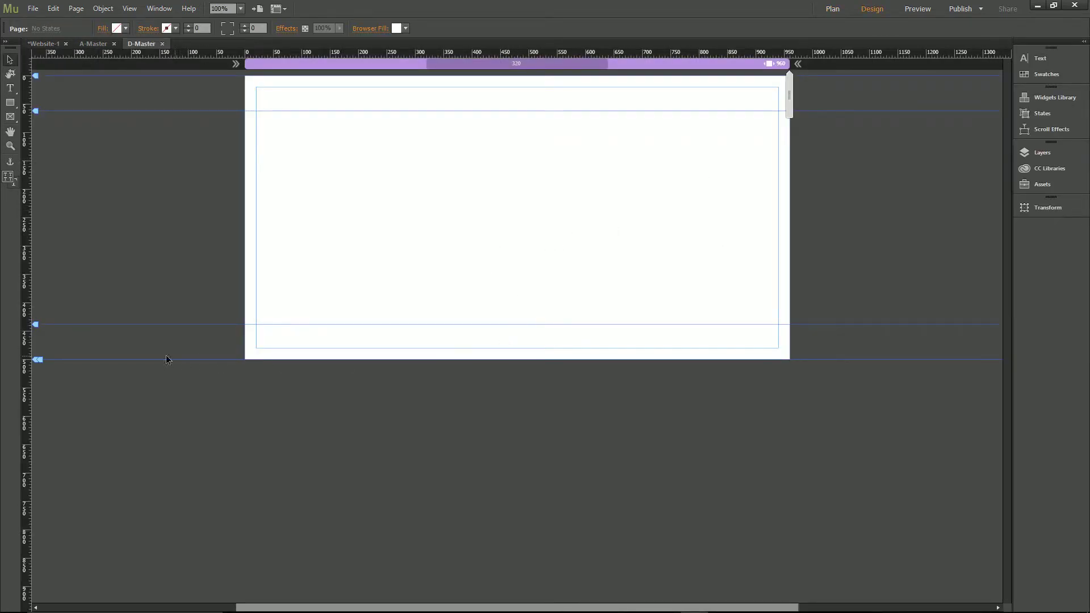
{"action": "left_click_drag", "start_coordinate": [35, 326], "coordinate": [33, 420]}
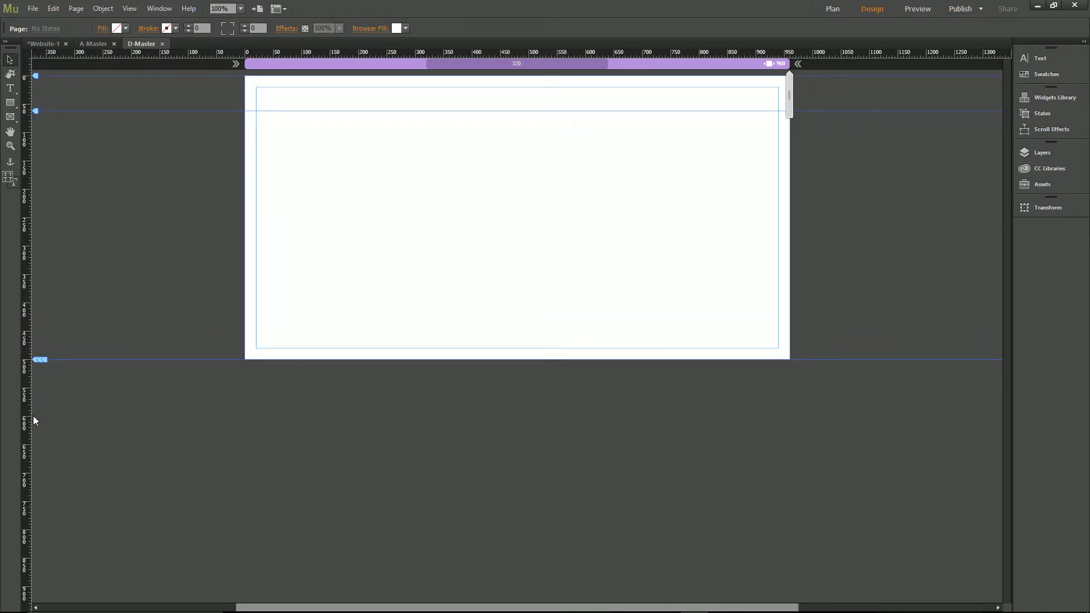
{"action": "left_click_drag", "start_coordinate": [38, 360], "coordinate": [37, 493]}
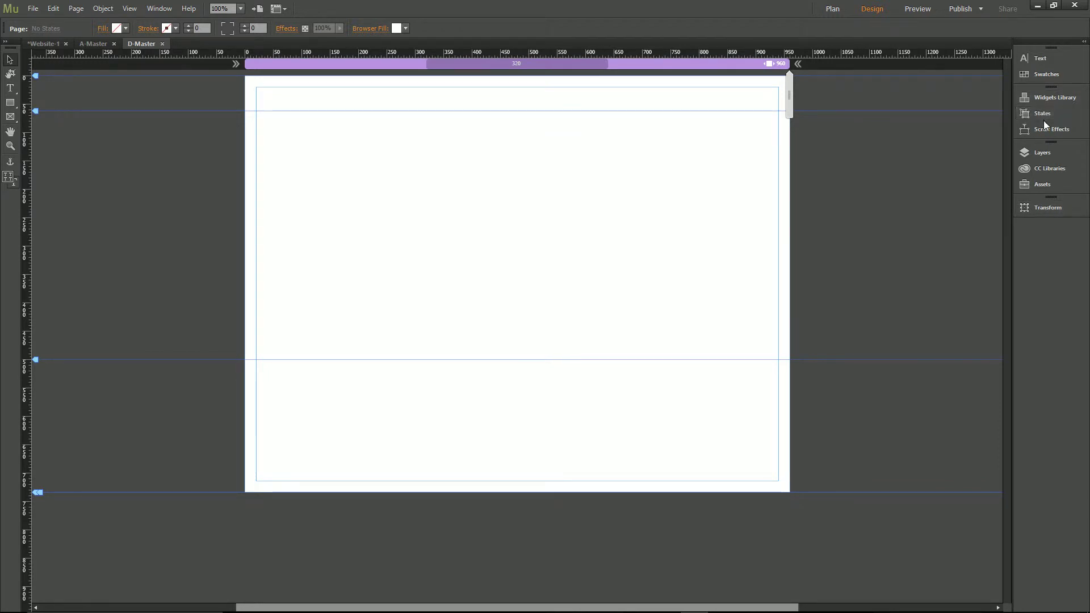
Place a Detailed Contact form widget on D-Master and position it near the horizontal centre, just below the header guide.
{"action": "left_click", "coordinate": [1024, 98]}
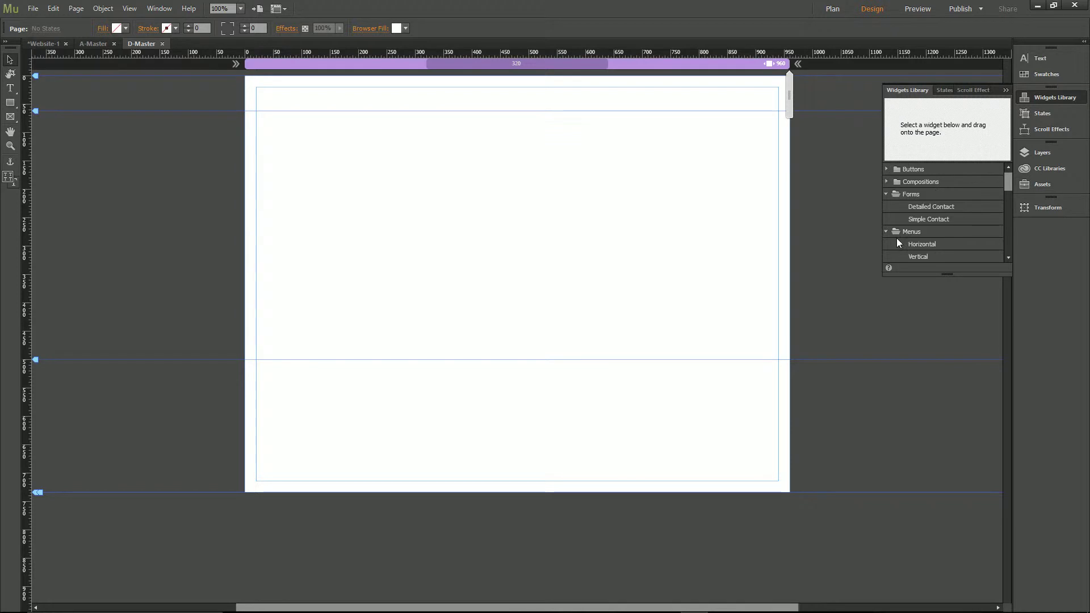
{"action": "left_click", "coordinate": [951, 207]}
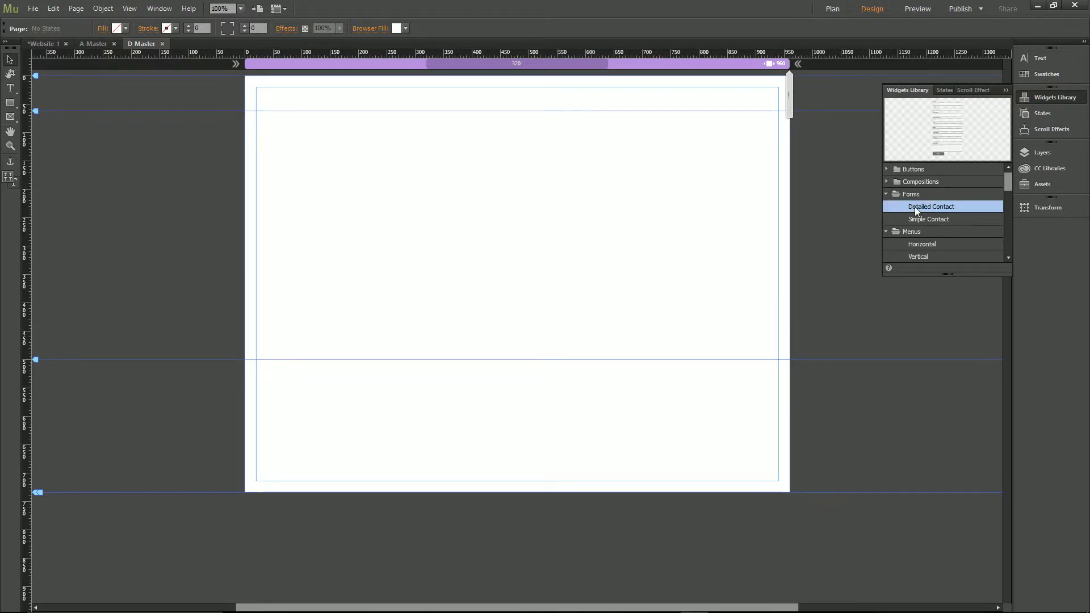
{"action": "left_click_drag", "start_coordinate": [914, 206], "coordinate": [539, 228]}
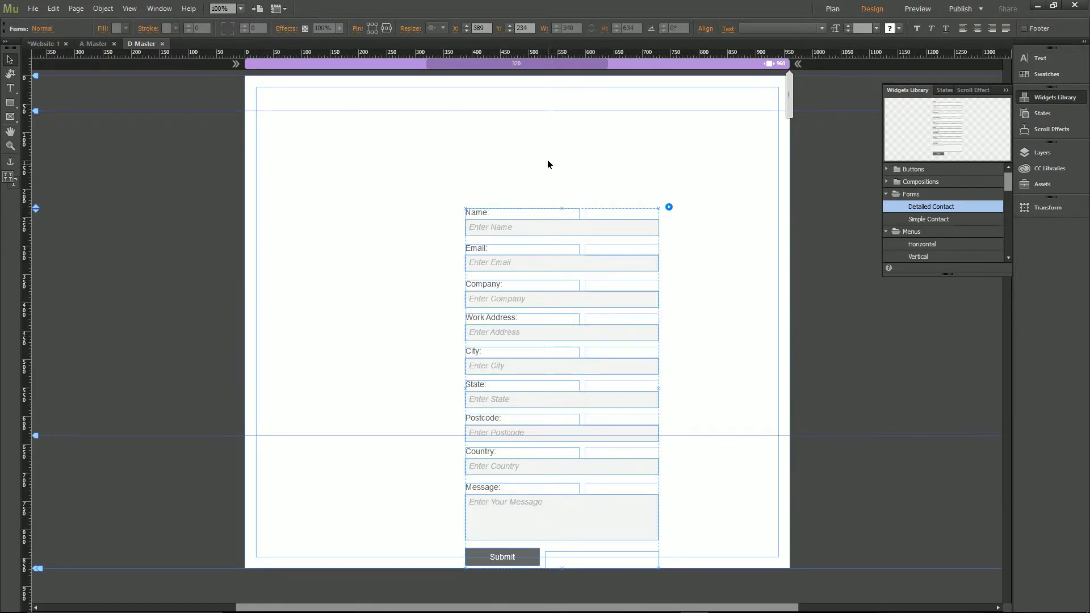
{"action": "left_click_drag", "start_coordinate": [465, 212], "coordinate": [442, 149]}
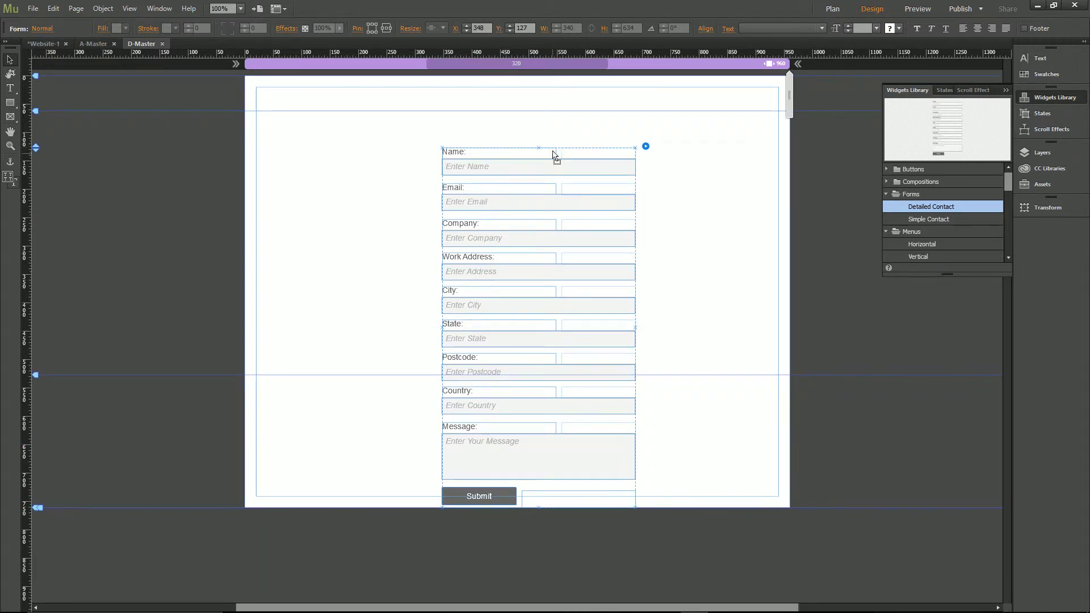
{"action": "left_click_drag", "start_coordinate": [554, 154], "coordinate": [542, 122]}
{"action": "left_click", "coordinate": [665, 214]}
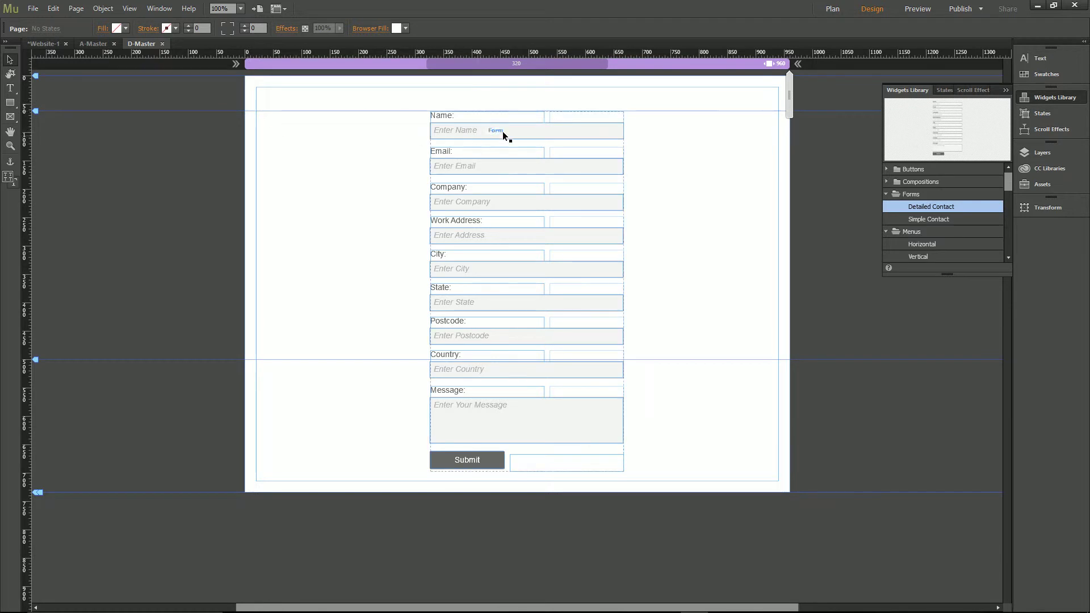
Draw a 920 by 43 px rectangle across the header area of D-Master, between the page margins above the form.
{"action": "left_click", "coordinate": [10, 102]}
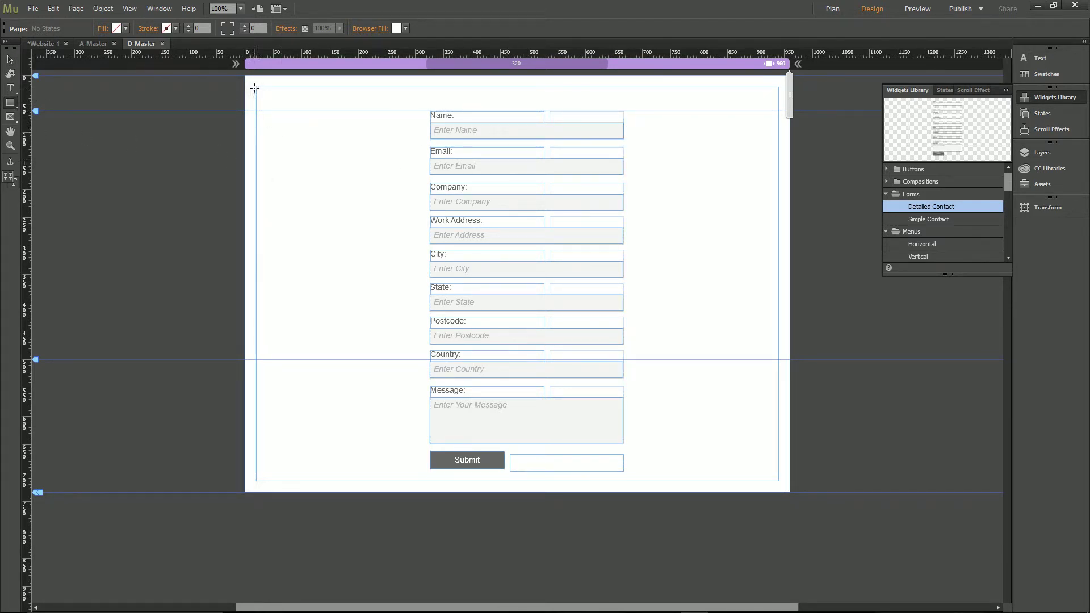
{"action": "mouse_move", "coordinate": [256, 87]}
{"action": "left_mouse_down"}
{"action": "mouse_move", "coordinate": [414, 107]}
{"action": "mouse_move", "coordinate": [779, 112]}
{"action": "left_mouse_up"}
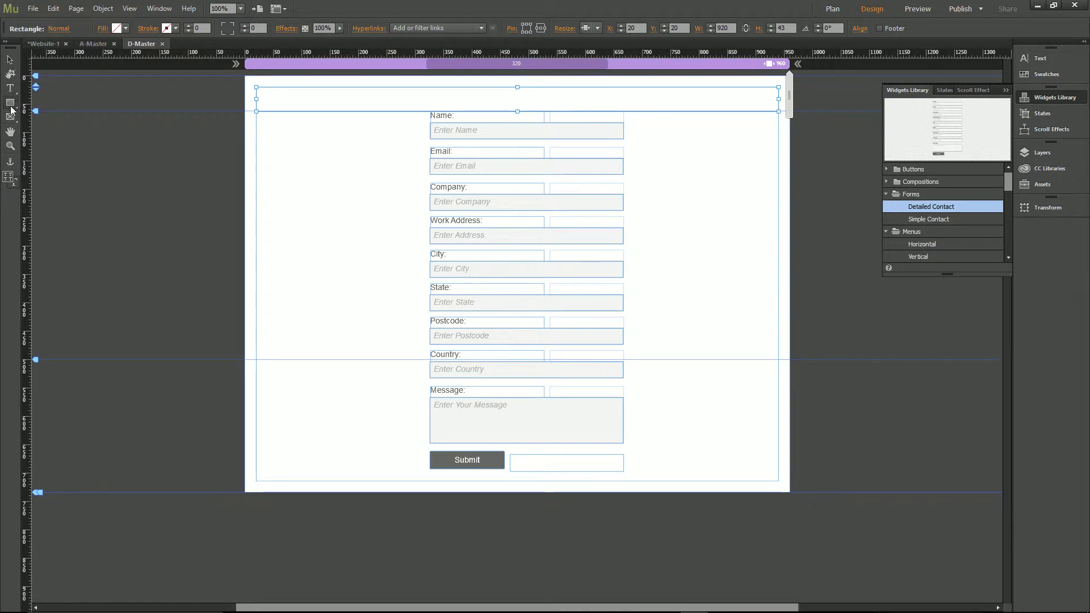
{"action": "left_click", "coordinate": [9, 62]}
{"action": "right_click", "coordinate": [778, 107]}
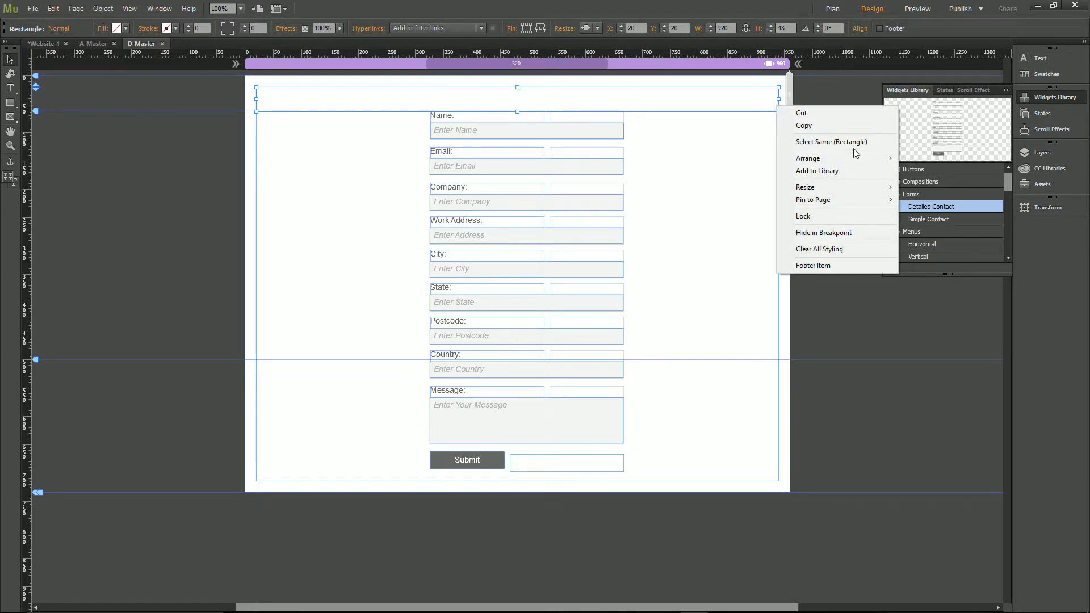
{"action": "mouse_move", "coordinate": [850, 202]}
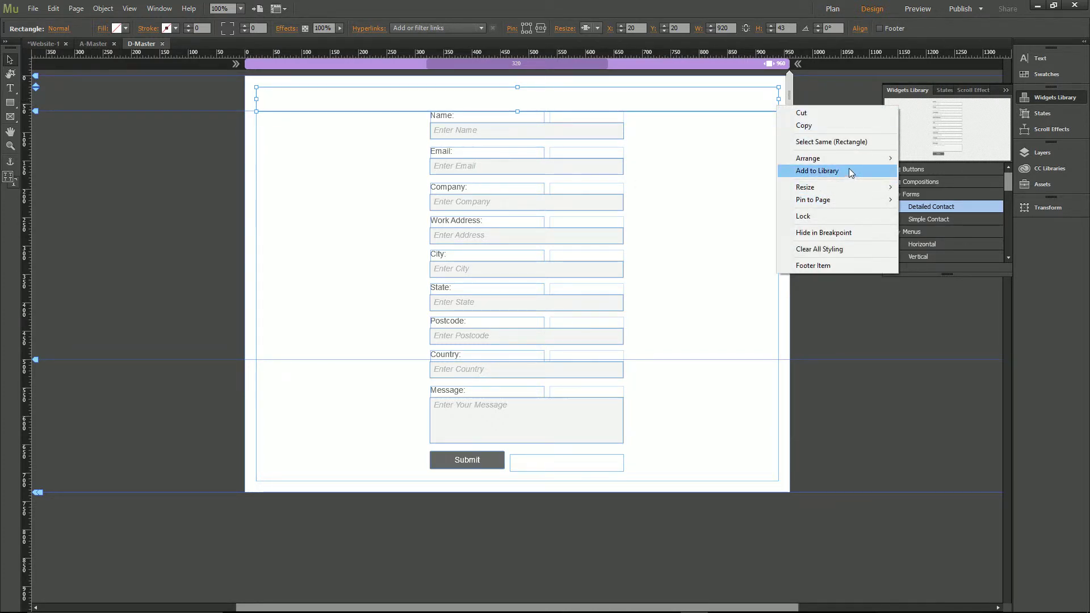
{"action": "left_click", "coordinate": [843, 344]}
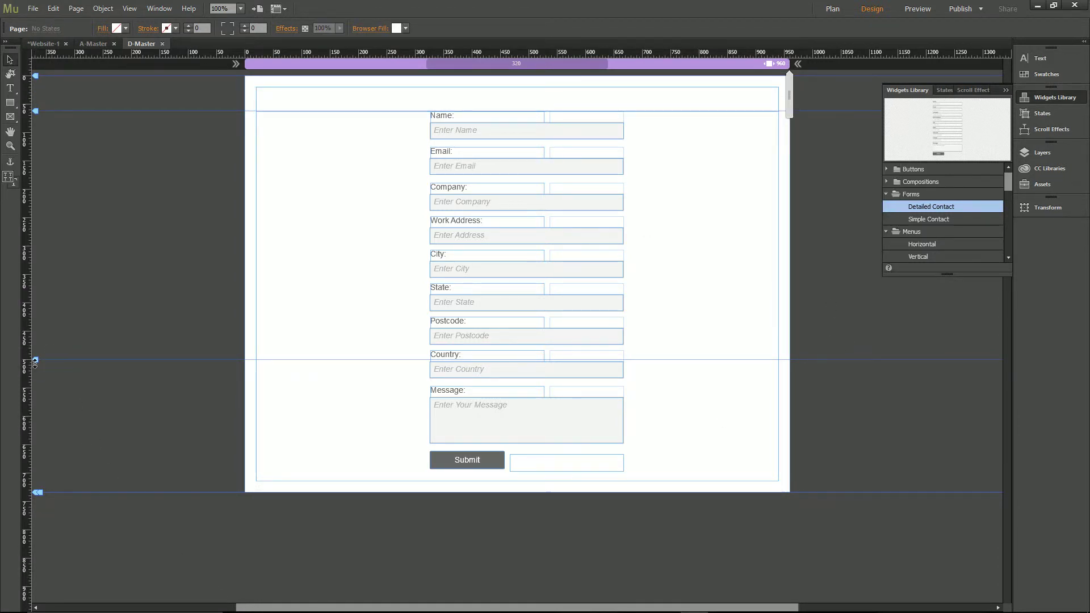
Lower D-Master's content guide to about 550 px and its page bottom to about 845 px, and shift the contact form slightly down.
{"action": "left_click_drag", "start_coordinate": [35, 364], "coordinate": [35, 390]}
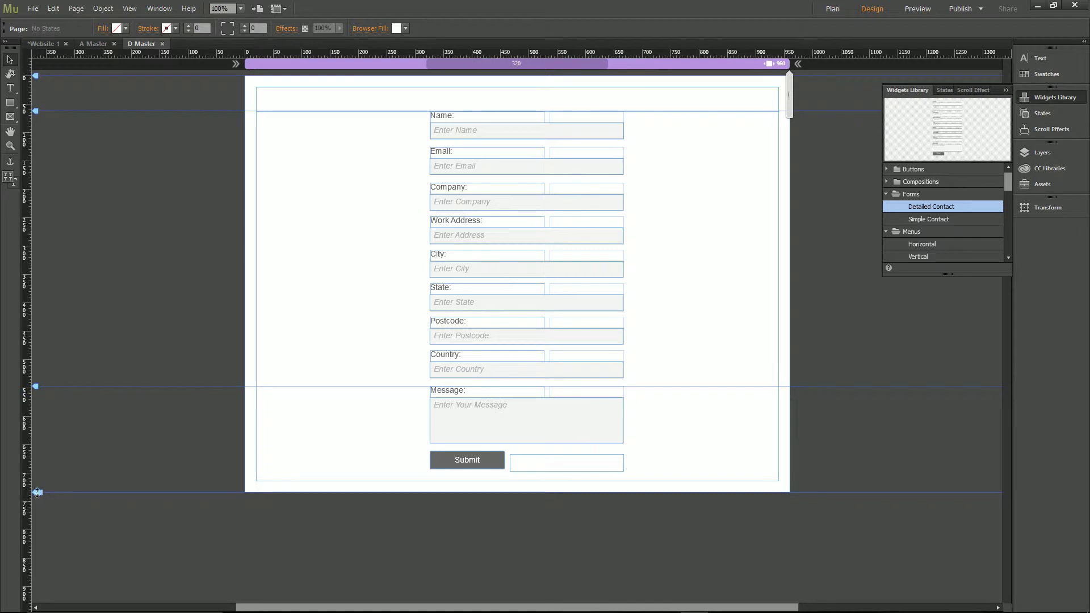
{"action": "left_click_drag", "start_coordinate": [37, 493], "coordinate": [36, 556]}
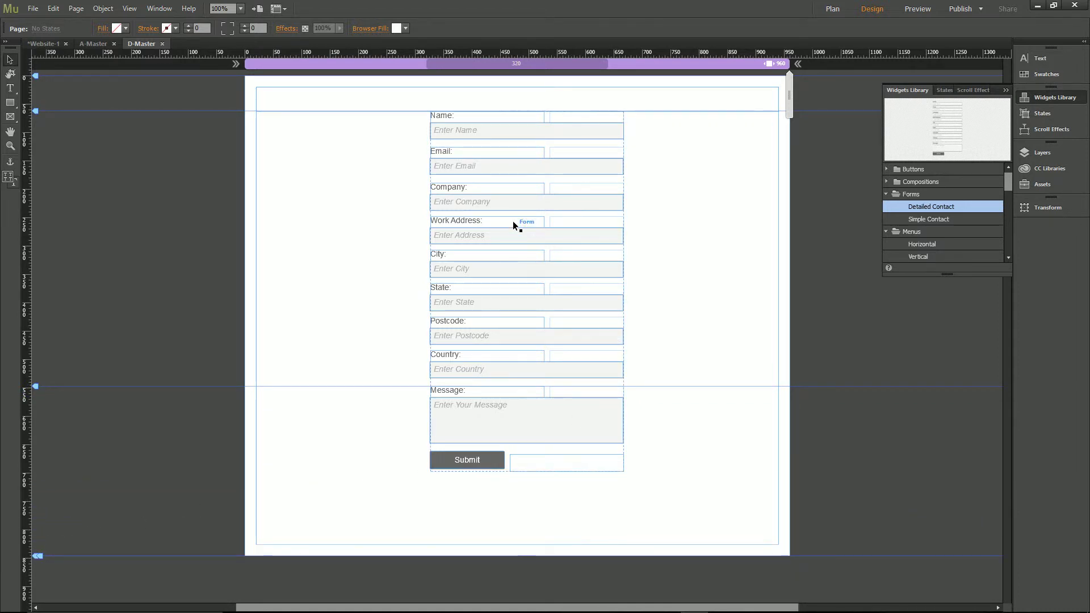
{"action": "left_click_drag", "start_coordinate": [589, 165], "coordinate": [597, 198]}
{"action": "left_click", "coordinate": [255, 182]}
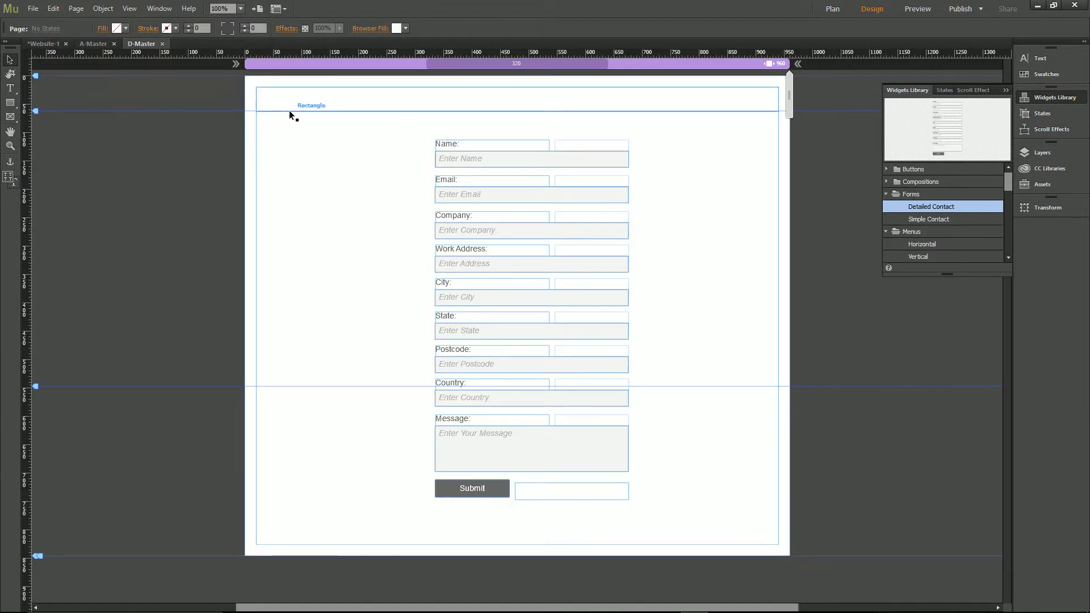
Fill the header rectangle on D-Master with a bright green.
{"action": "left_click", "coordinate": [290, 115]}
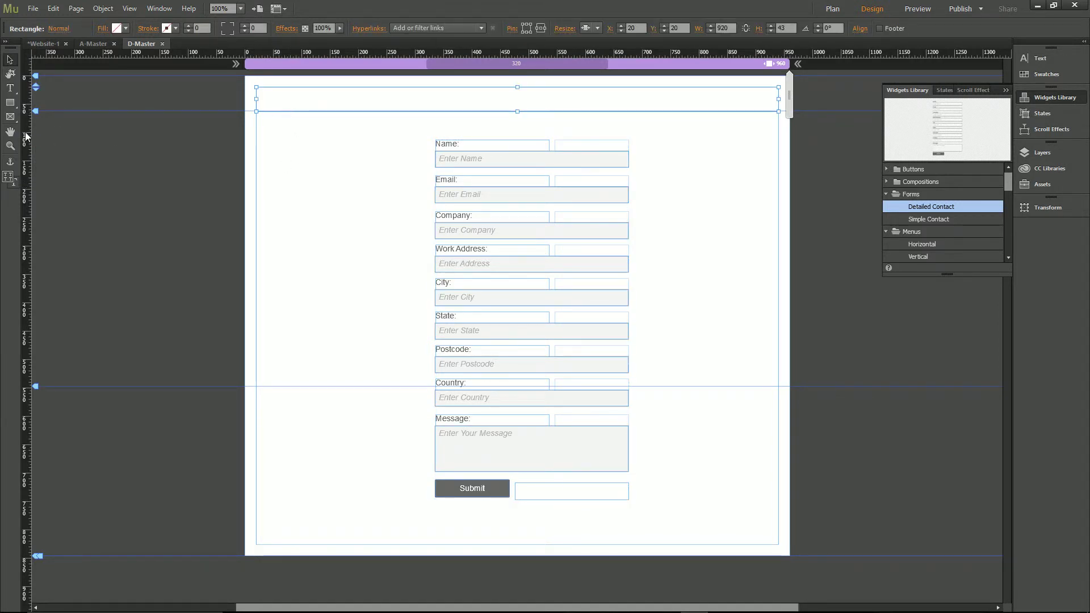
{"action": "left_click", "coordinate": [10, 106]}
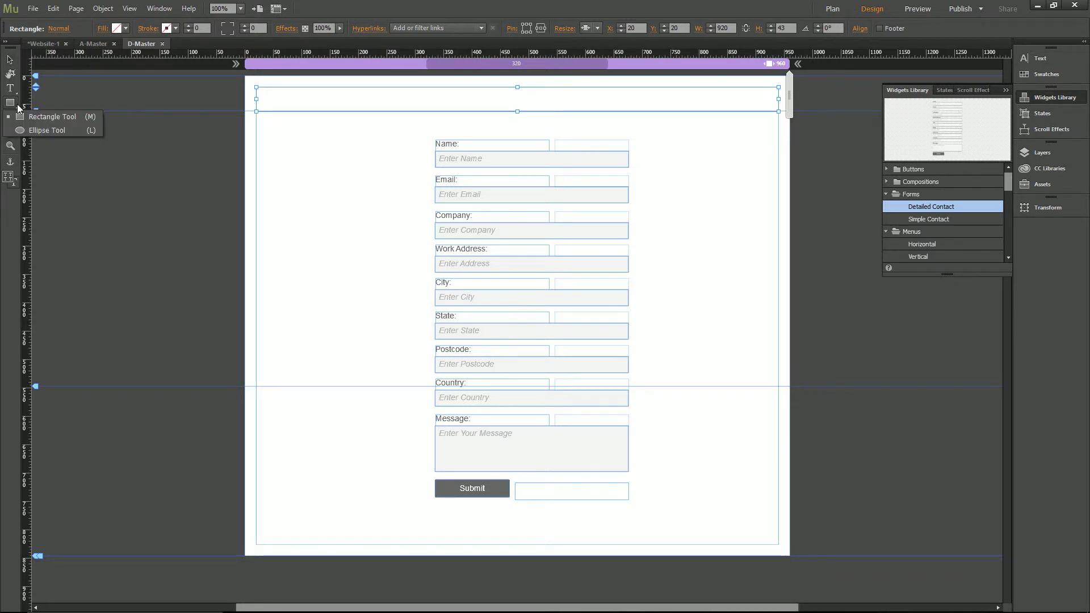
{"action": "left_click", "coordinate": [20, 116]}
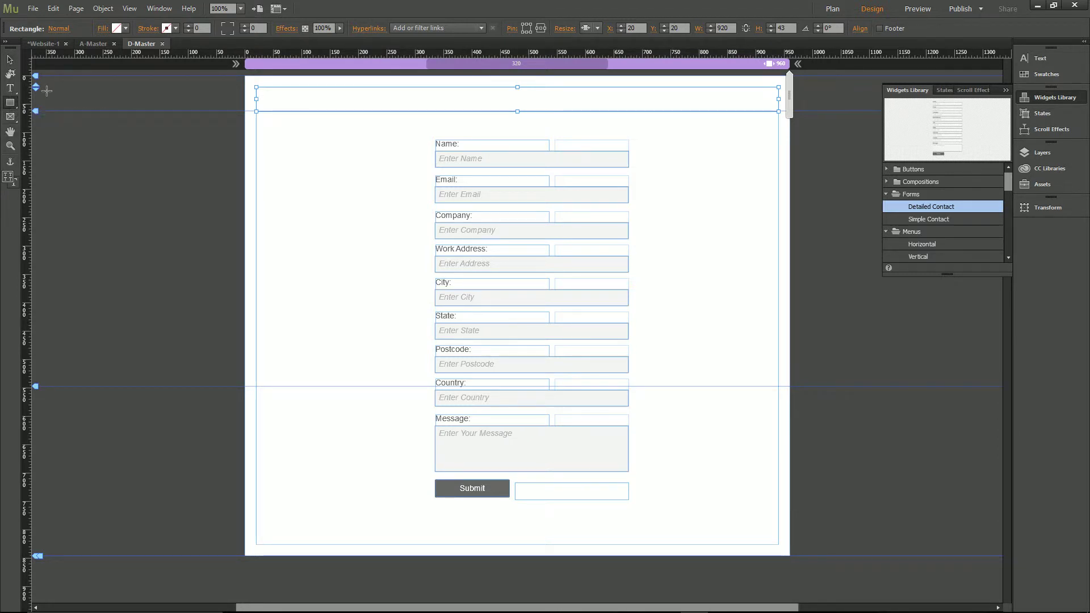
{"action": "left_click", "coordinate": [127, 28]}
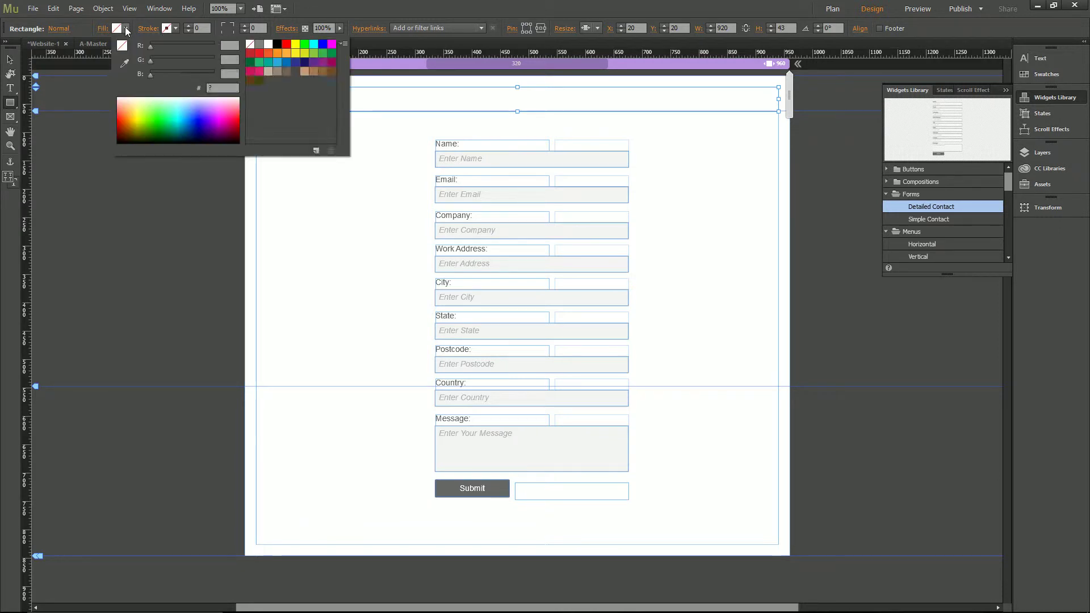
{"action": "left_click", "coordinate": [172, 111]}
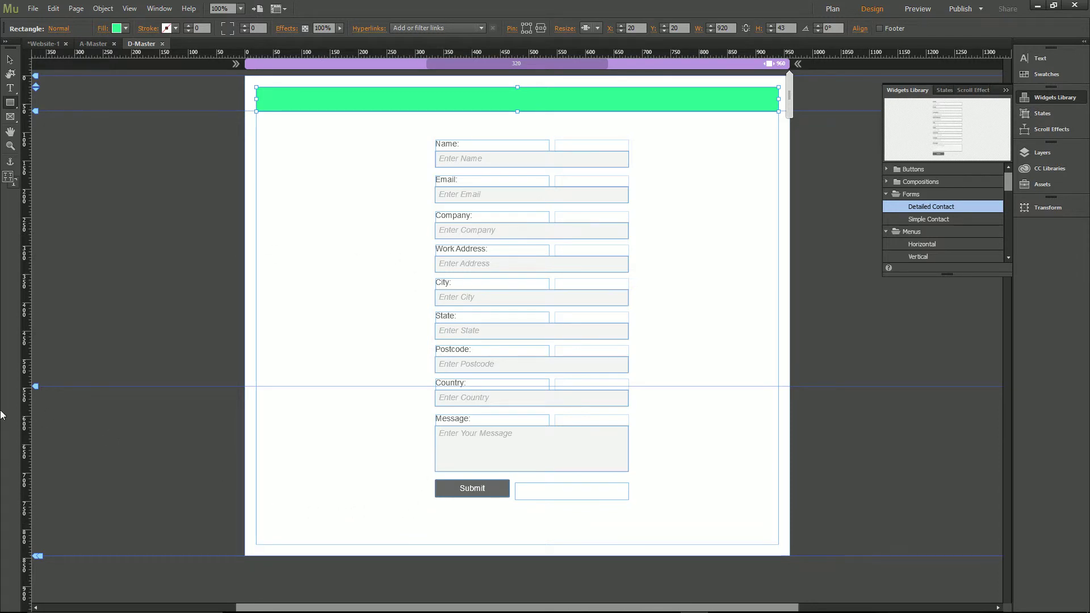
Draw a 920 by 52 px rectangle between the page margins in D-Master's footer area and fill it with light blue.
{"action": "left_click", "coordinate": [10, 104]}
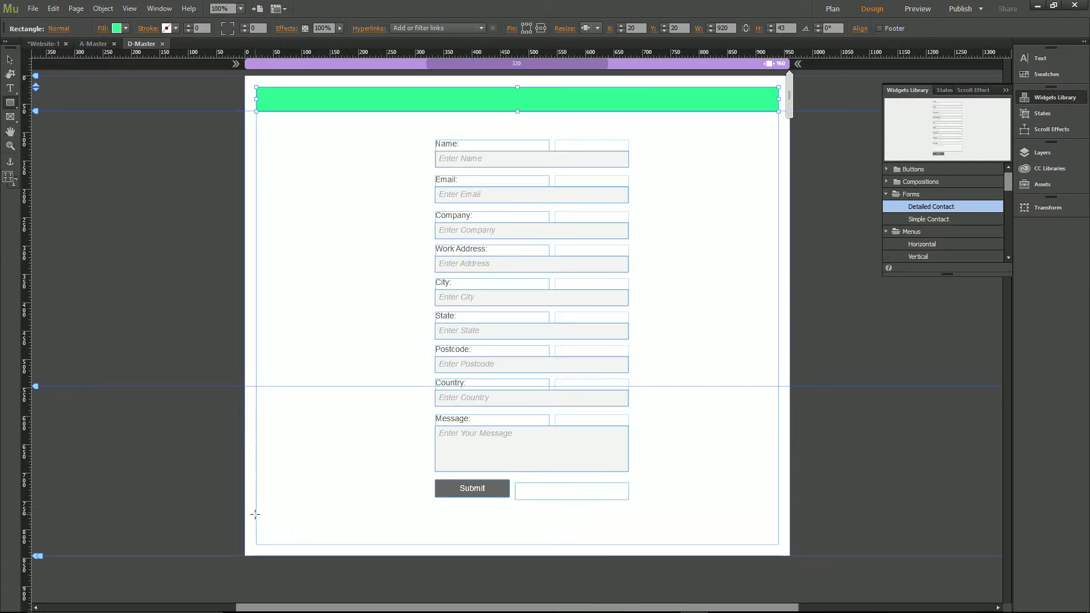
{"action": "mouse_move", "coordinate": [256, 515]}
{"action": "left_mouse_down"}
{"action": "mouse_move", "coordinate": [375, 544]}
{"action": "mouse_move", "coordinate": [778, 545]}
{"action": "left_mouse_up"}
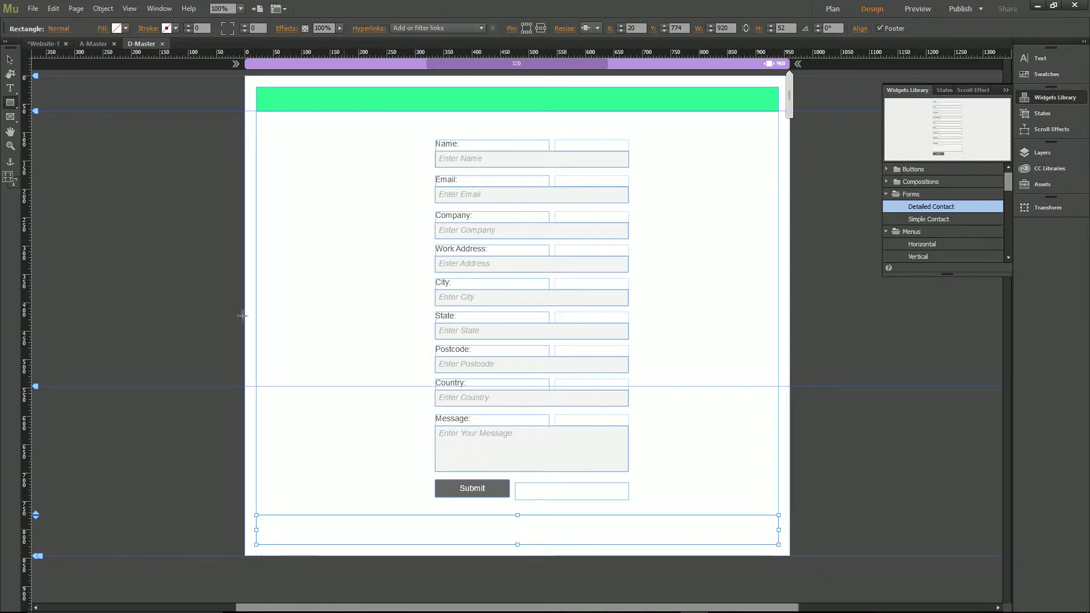
{"action": "left_click", "coordinate": [124, 28]}
{"action": "left_click", "coordinate": [198, 116]}
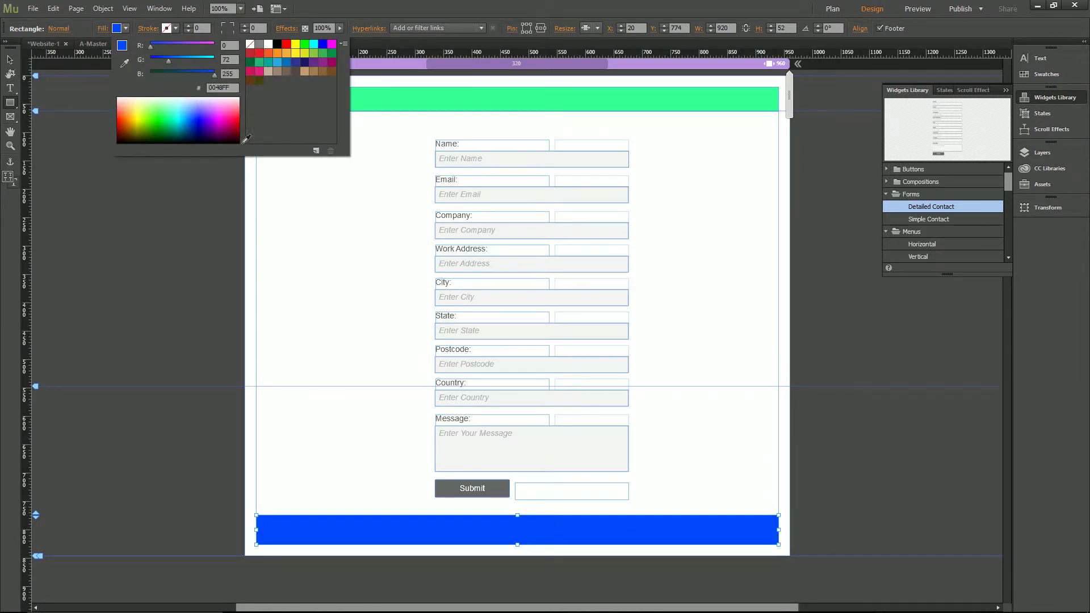
{"action": "left_click", "coordinate": [187, 106]}
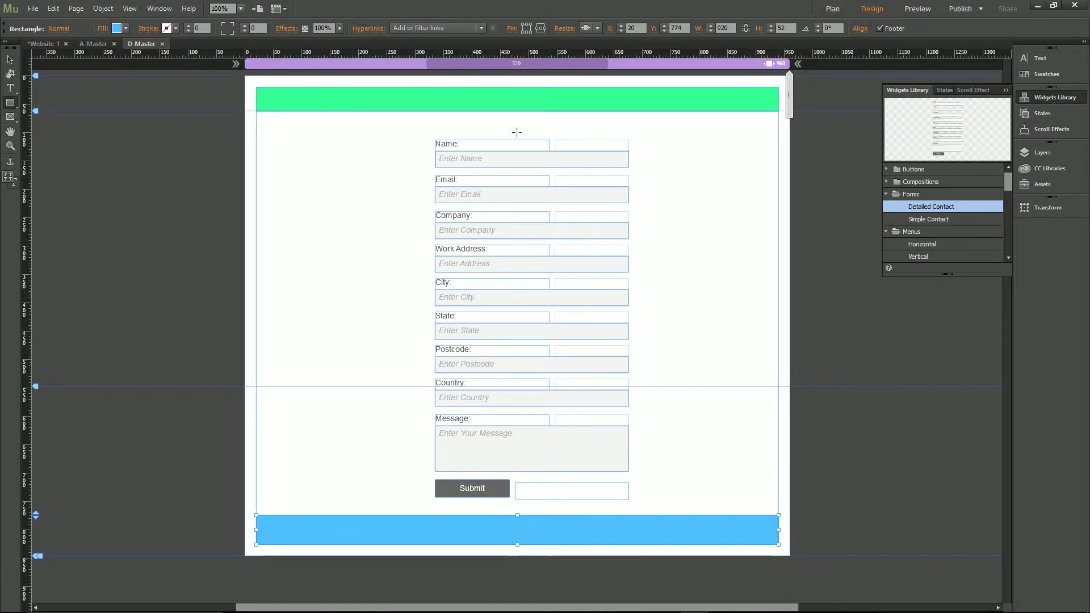
Save the site, and rename D-Master to Contact in the site plan.
{"action": "left_click", "coordinate": [33, 8]}
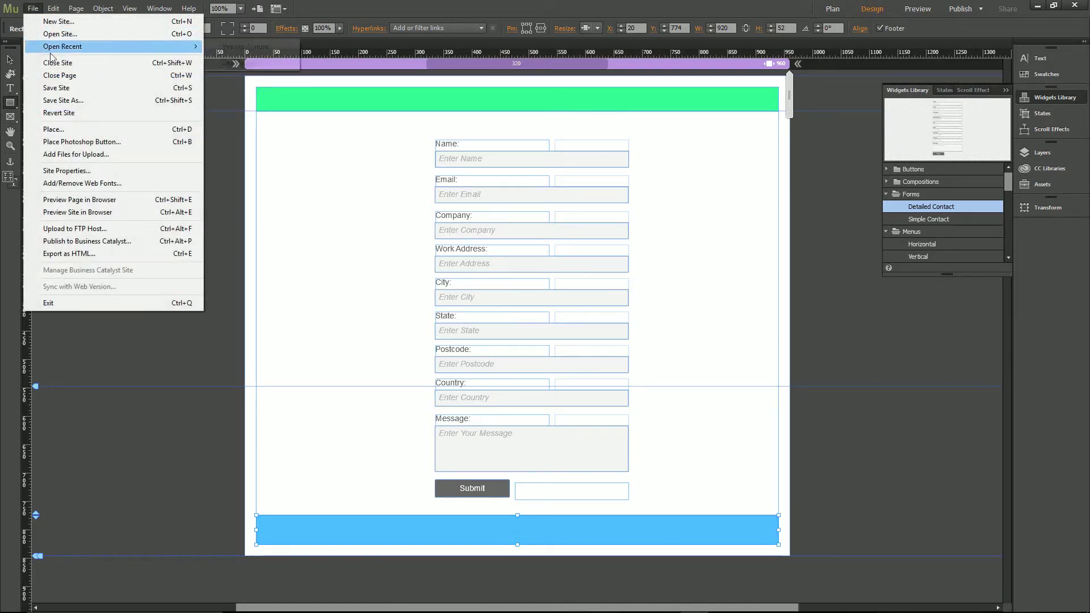
{"action": "left_click", "coordinate": [88, 92]}
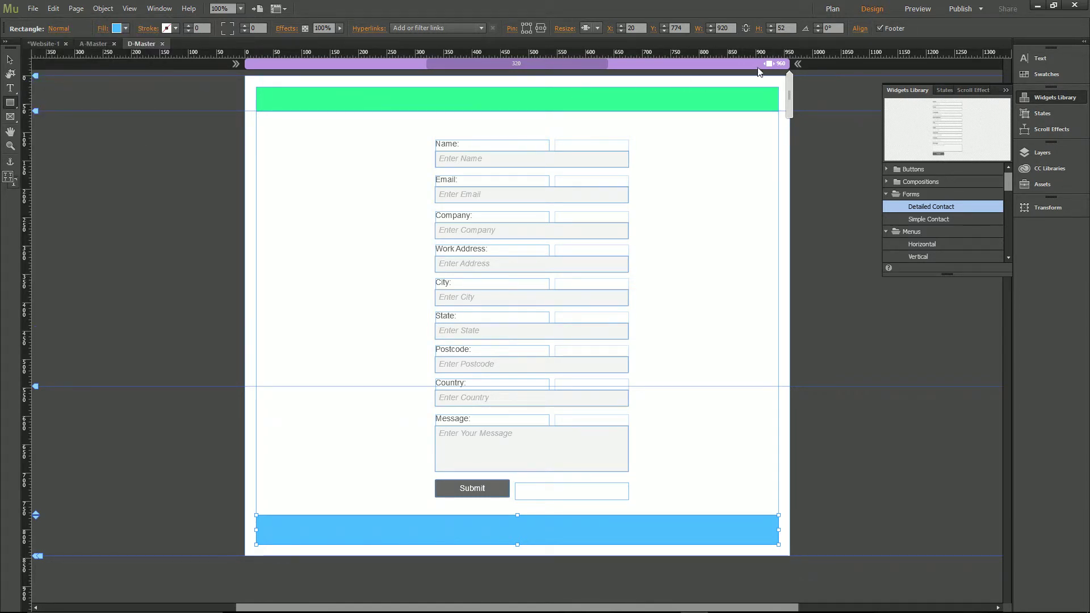
{"action": "left_click", "coordinate": [57, 44]}
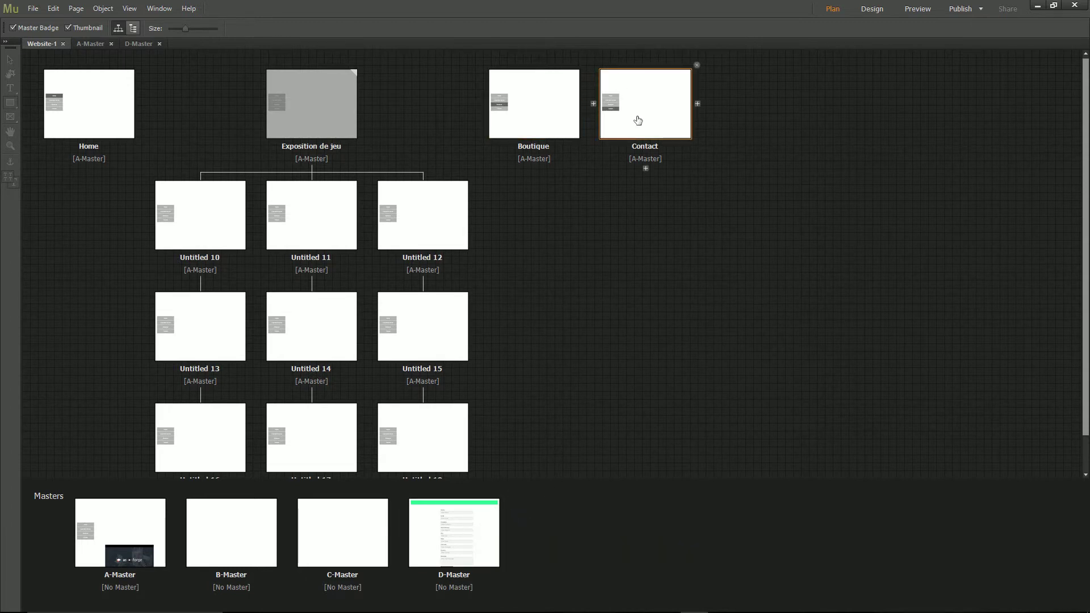
{"action": "double_click", "coordinate": [461, 576]}
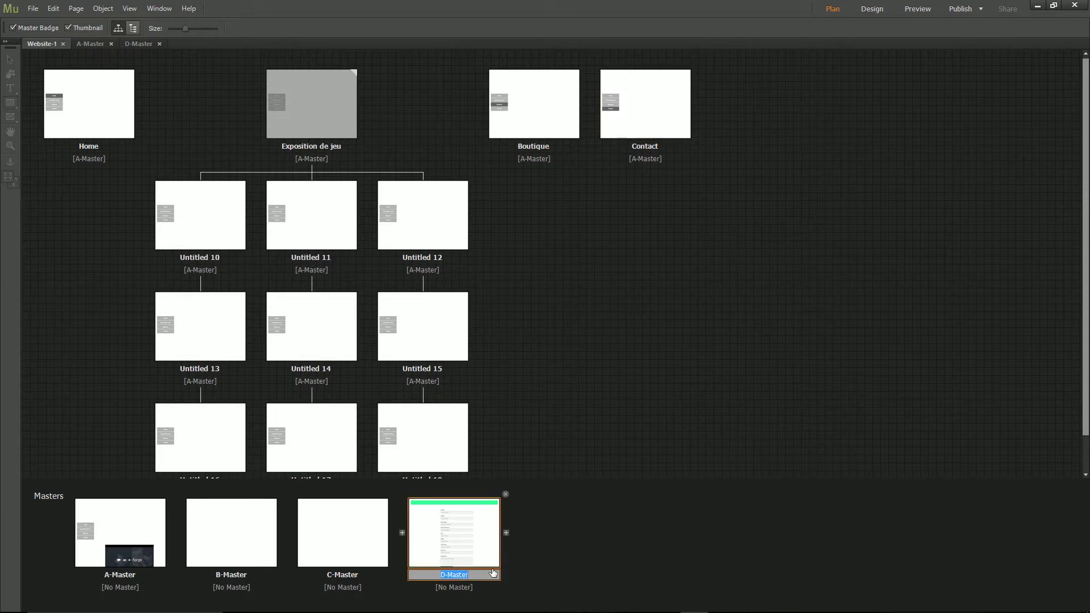
{"action": "key", "text": "BackSpace"}
{"action": "key", "text": "Return"}
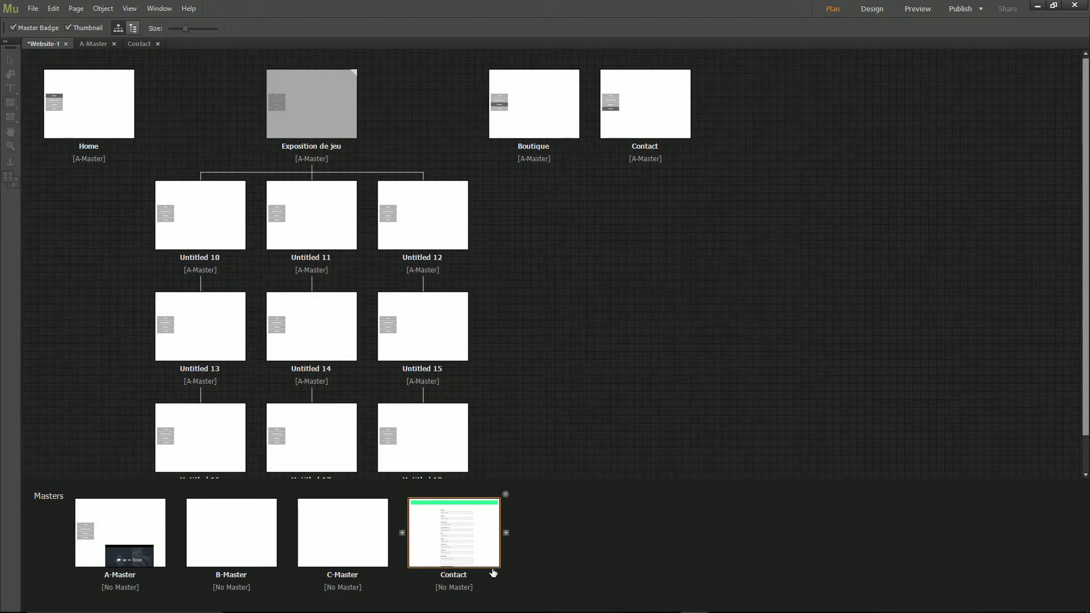
Apply the Contact master to the Contact page in the site plan and save the site.
{"action": "left_click_drag", "start_coordinate": [460, 534], "coordinate": [657, 86]}
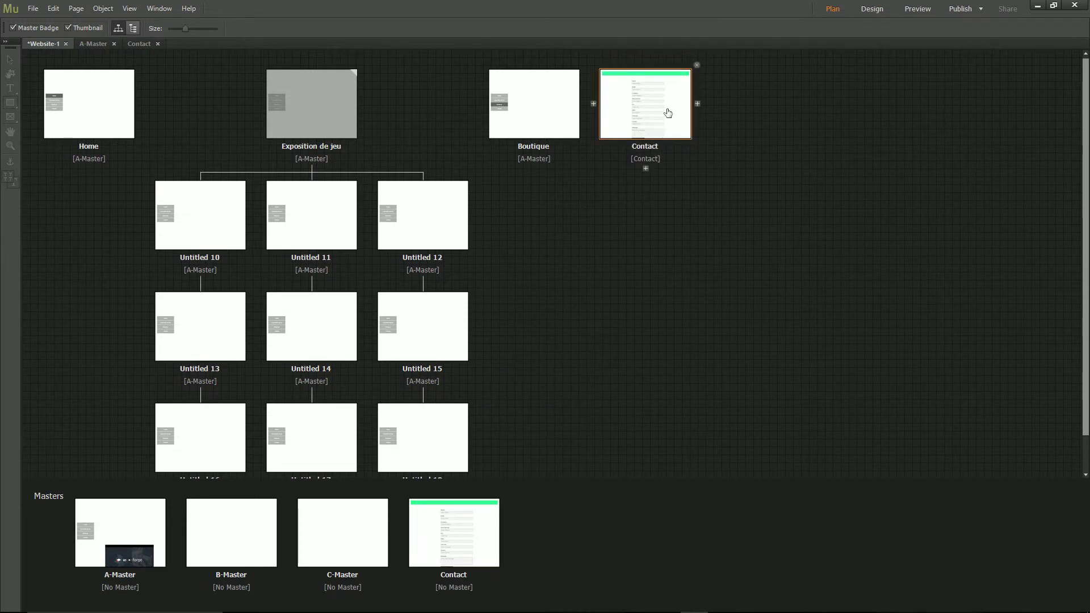
{"action": "mouse_move", "coordinate": [679, 106]}
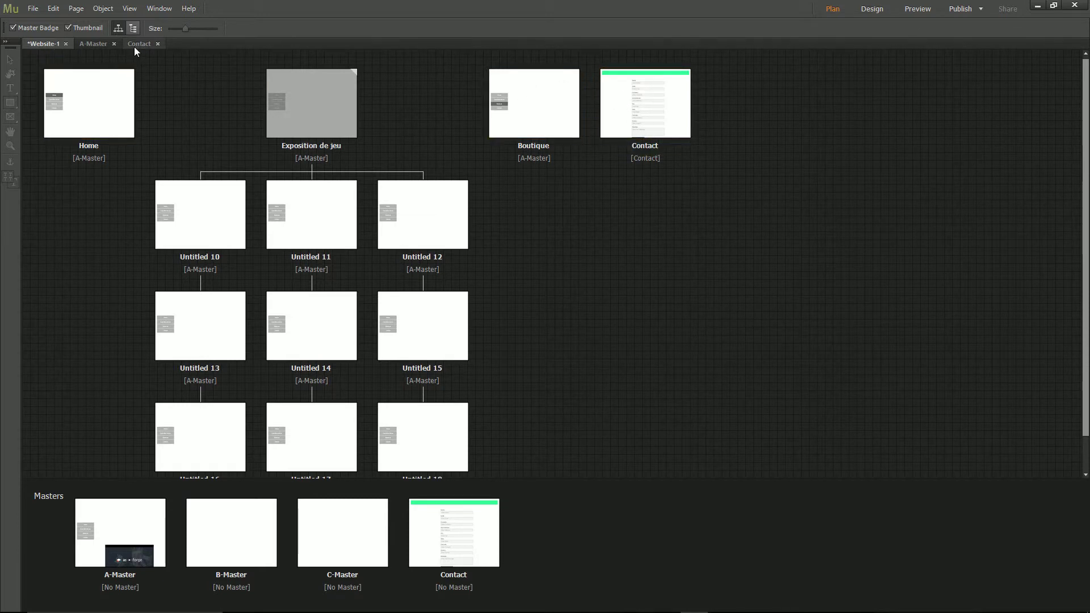
{"action": "left_click", "coordinate": [32, 9]}
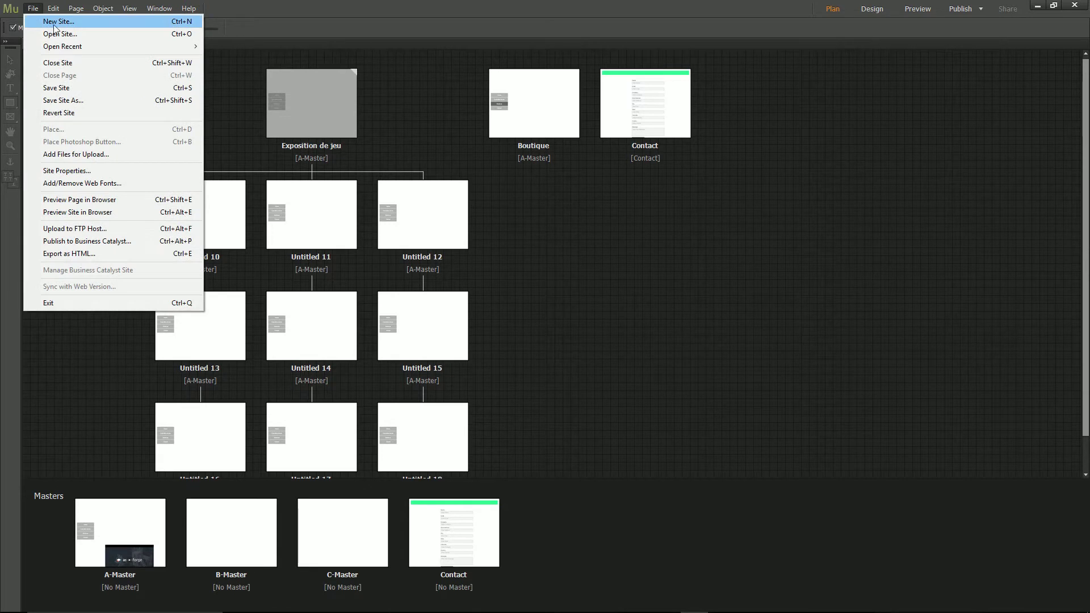
{"action": "left_click", "coordinate": [65, 90]}
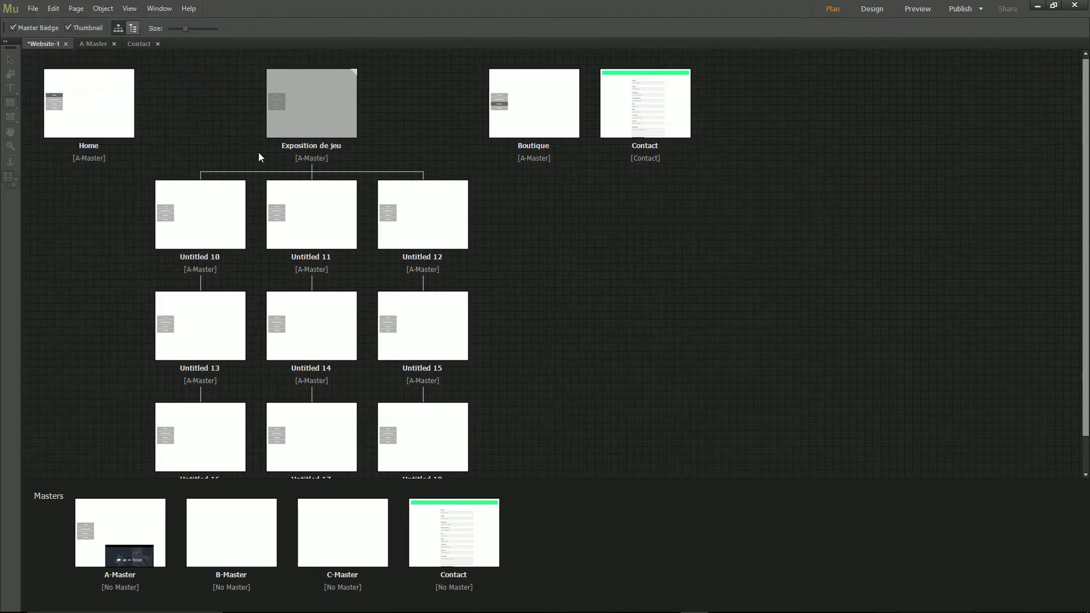
Preview the contact form layout, and close both the preview and the Contact master.
{"action": "left_click", "coordinate": [913, 10]}
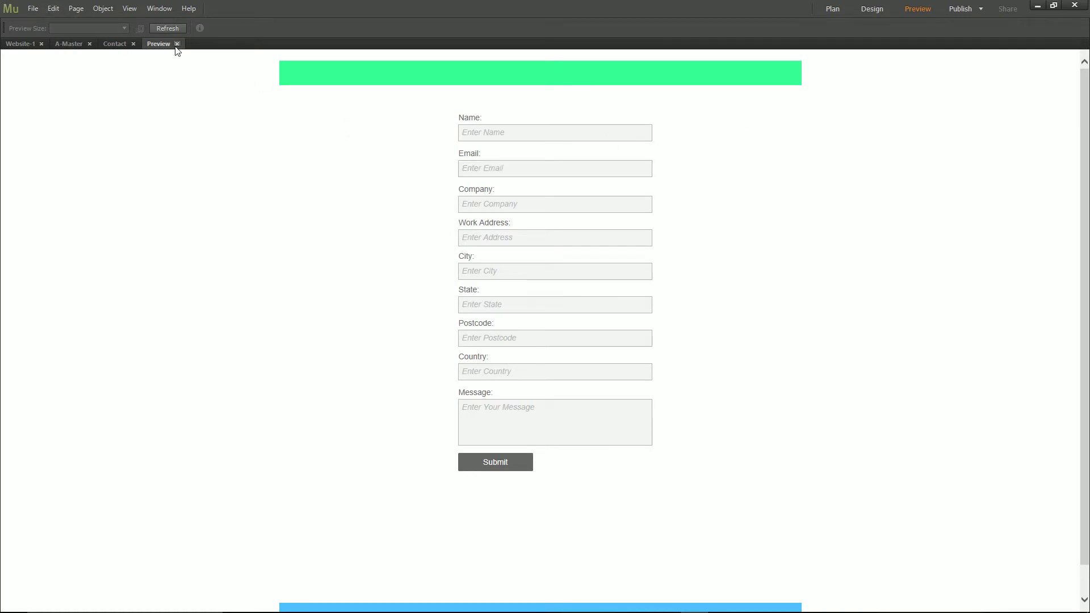
{"action": "left_click", "coordinate": [177, 44]}
{"action": "left_click", "coordinate": [140, 48]}
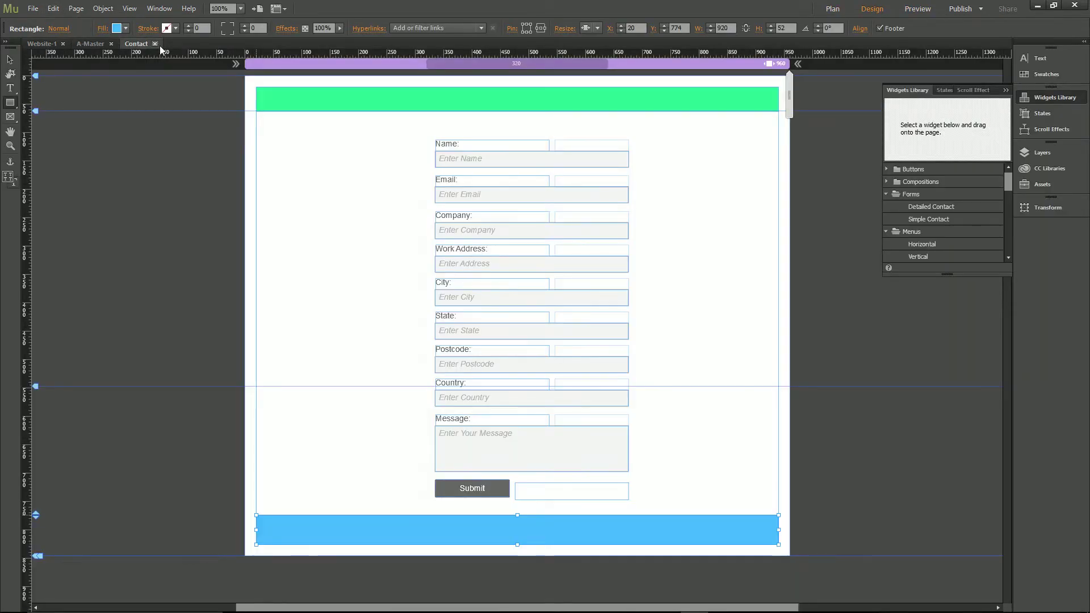
{"action": "left_click", "coordinate": [154, 44]}
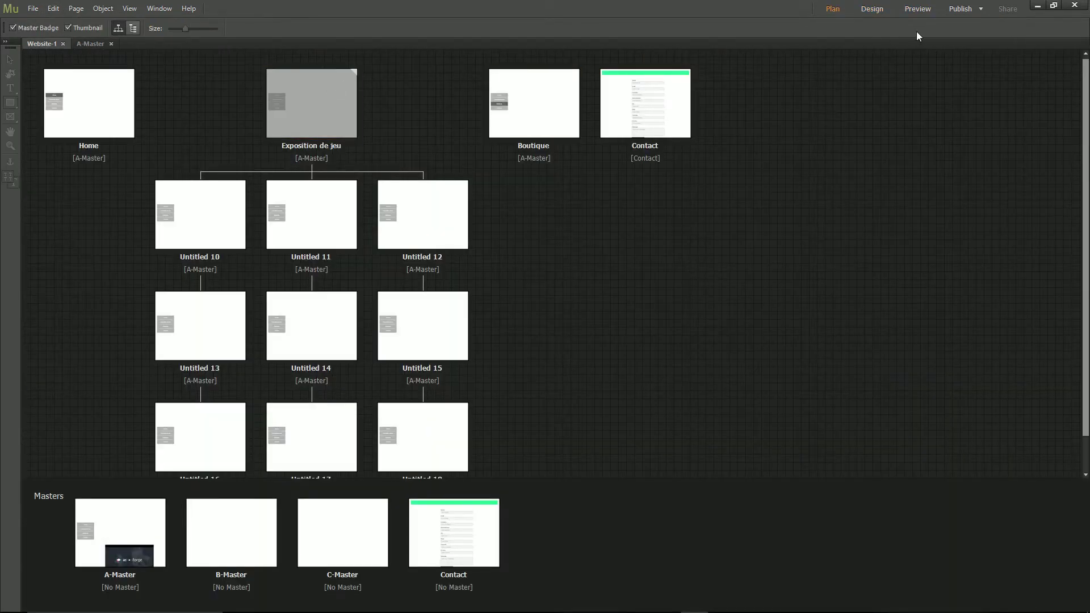
Preview the site, follow the menu link to the Contact page and examine its form from header to footer.
{"action": "left_click", "coordinate": [918, 9]}
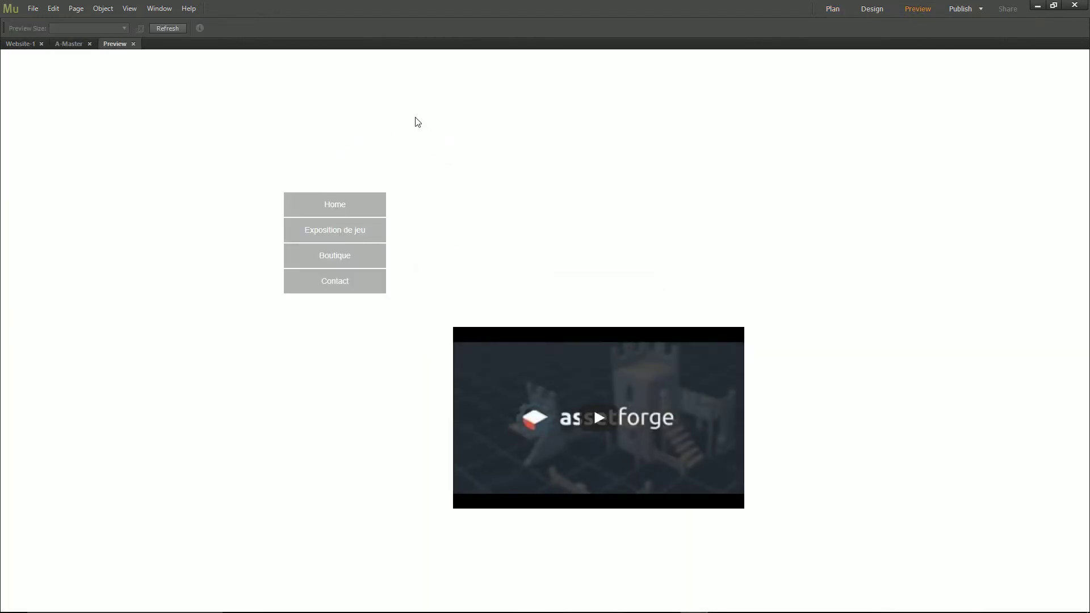
{"action": "mouse_move", "coordinate": [377, 233]}
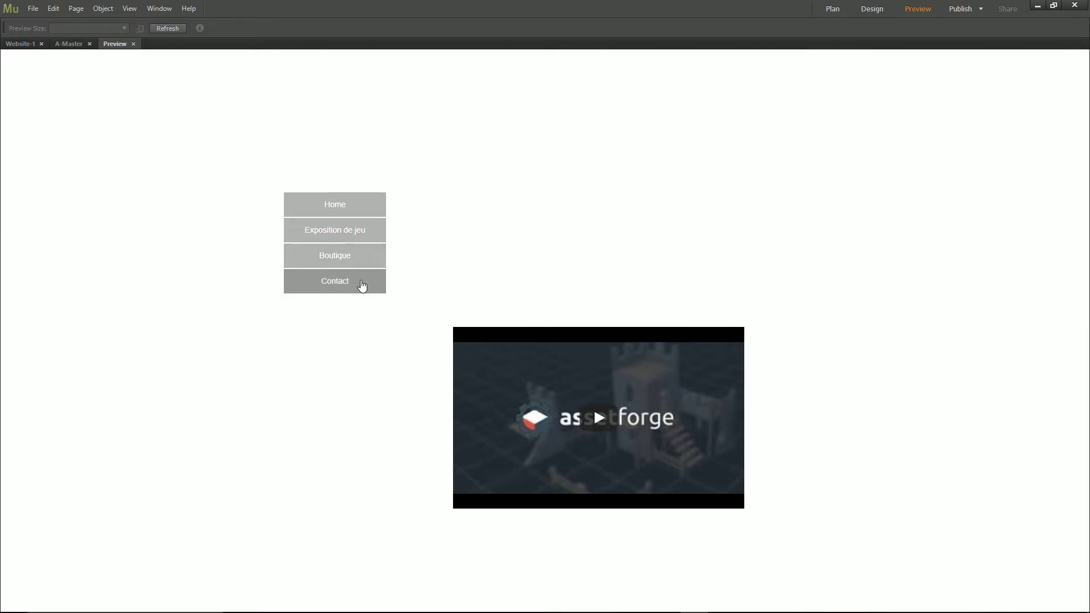
{"action": "left_click", "coordinate": [319, 285]}
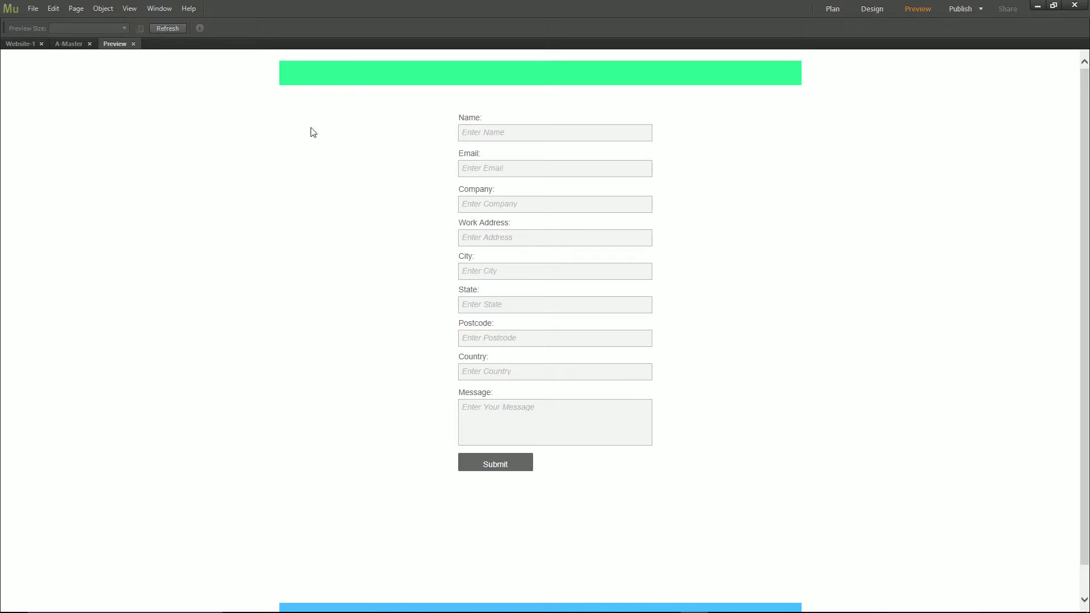
{"action": "scroll", "coordinate": [775, 92], "scroll_direction": "down", "scroll_amount": 1}
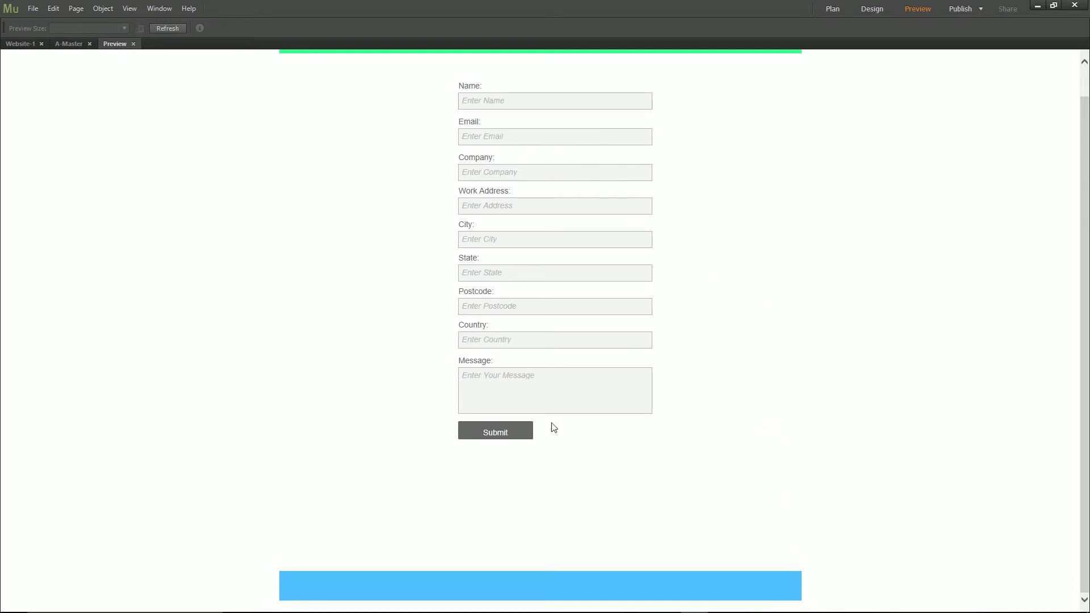
{"action": "scroll", "coordinate": [556, 329], "scroll_direction": "up", "scroll_amount": 1}
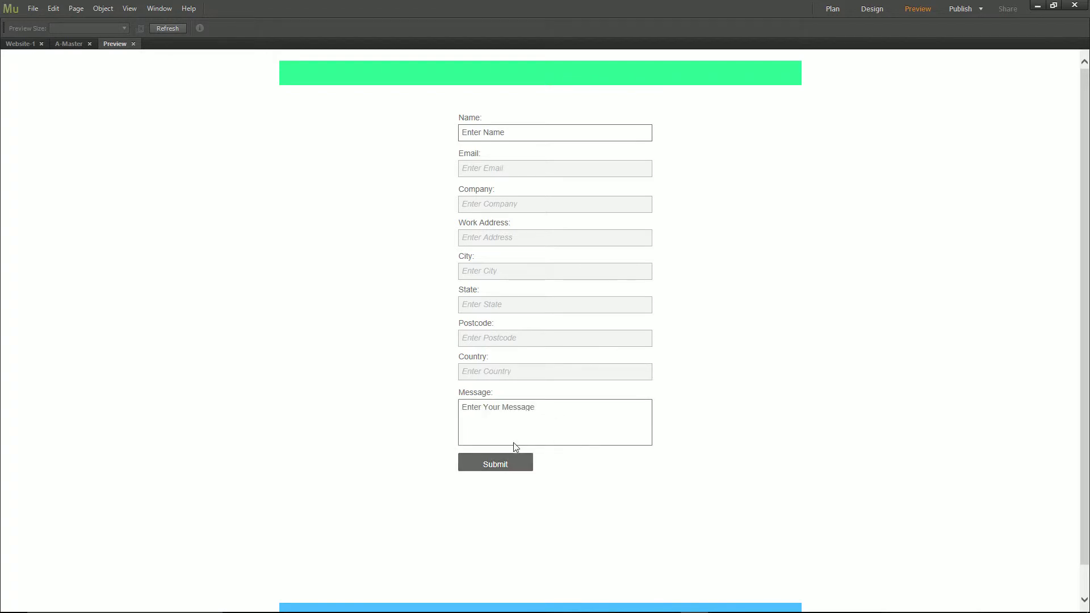
Test submitting the empty contact form twice, dismissing each message, and close the preview.
{"action": "left_click", "coordinate": [507, 466]}
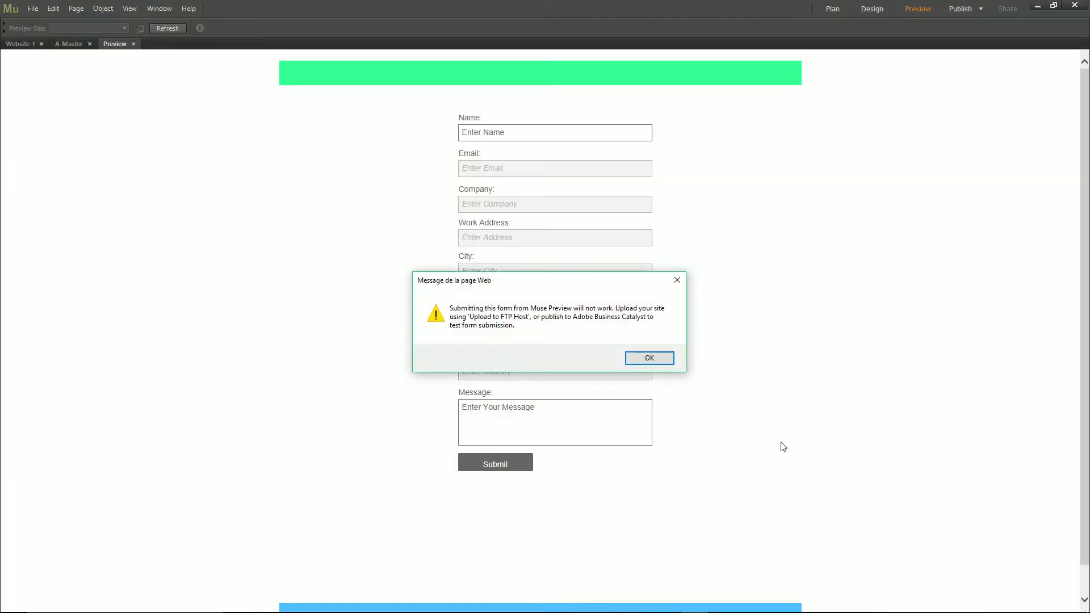
{"action": "left_click", "coordinate": [651, 359]}
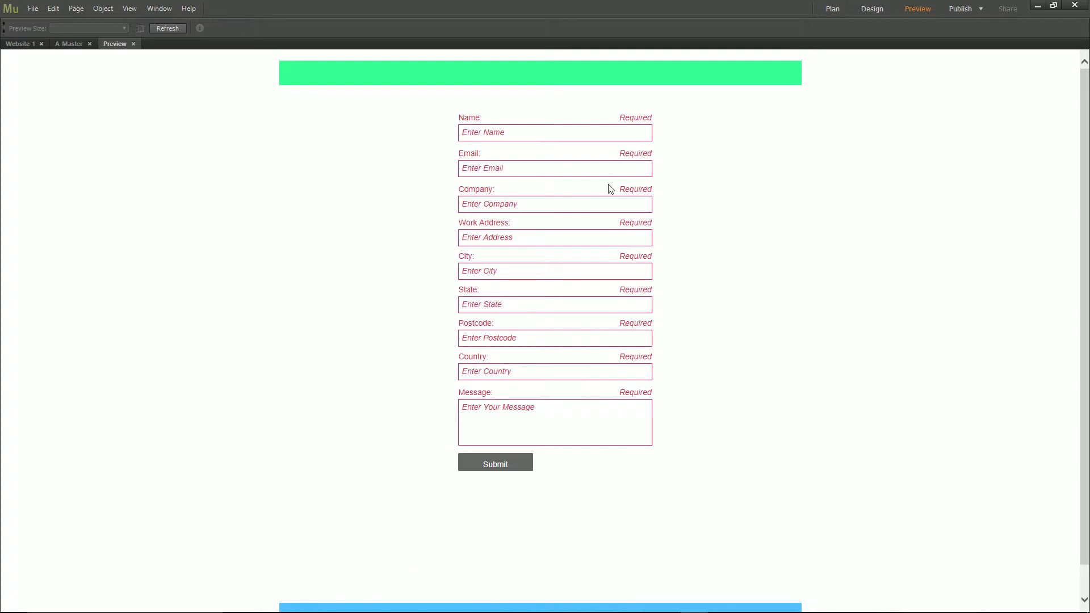
{"action": "left_click", "coordinate": [496, 464]}
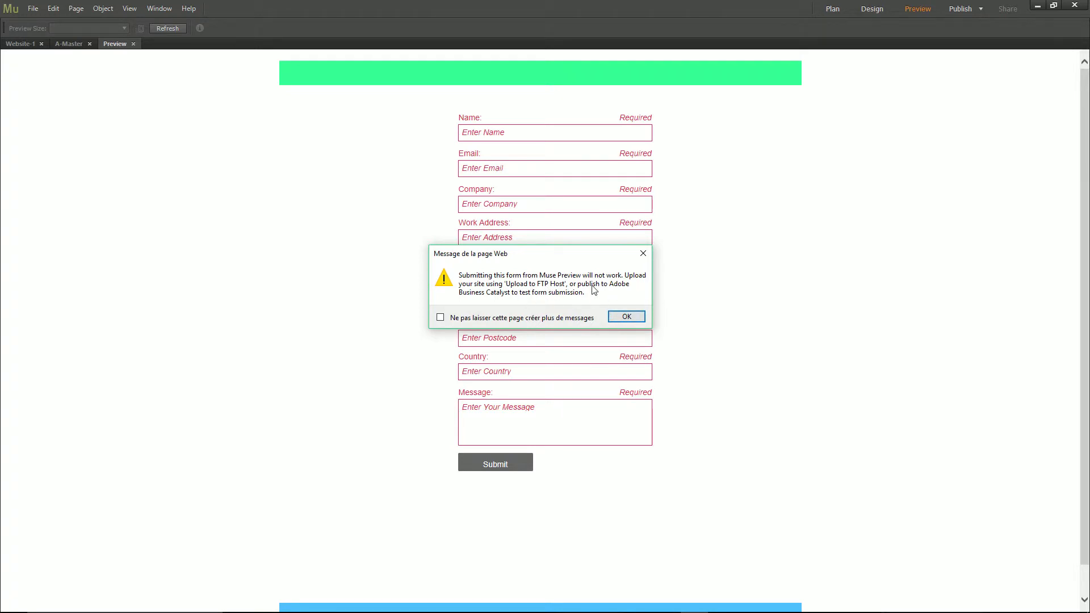
{"action": "left_click", "coordinate": [627, 318]}
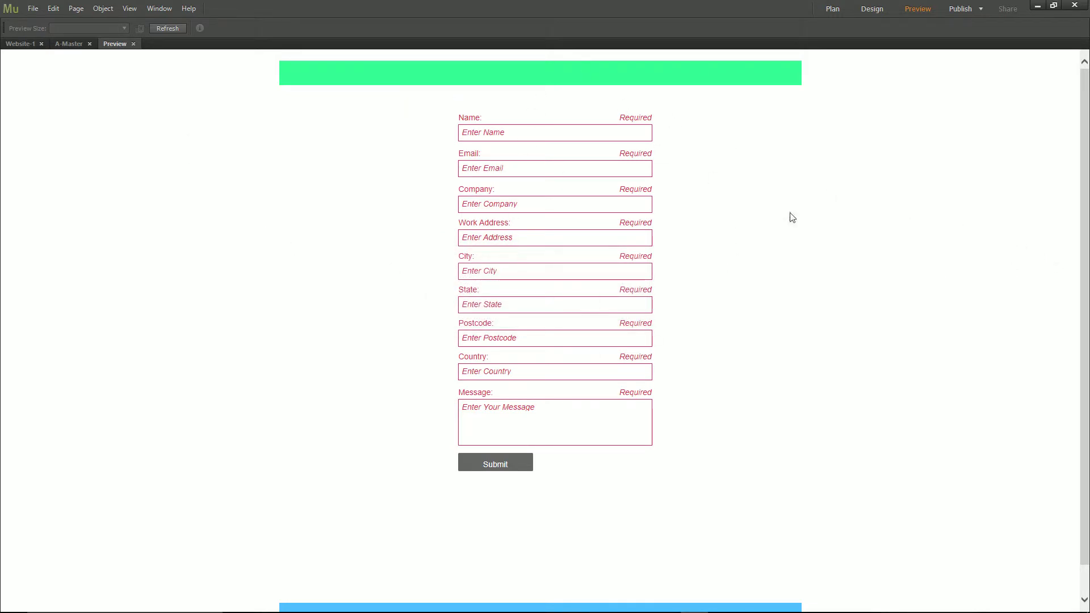
{"action": "left_click", "coordinate": [134, 45]}
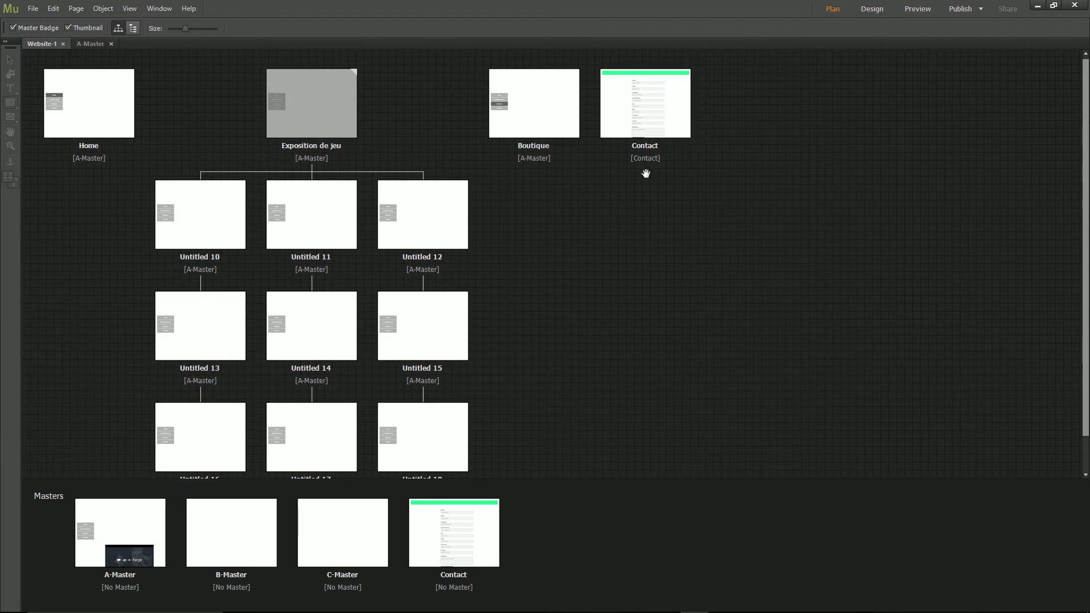
Add a child page named Thank you beneath the Contact page in the site plan.
{"action": "left_click", "coordinate": [646, 168]}
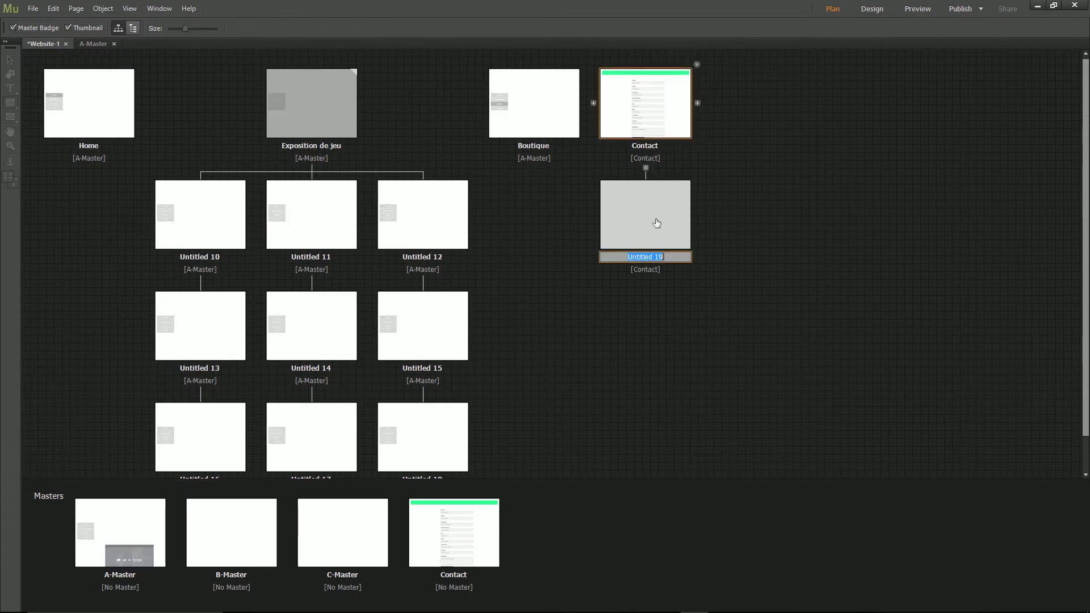
{"action": "left_click", "coordinate": [670, 256]}
{"action": "key", "text": "BackSpace"}
{"action": "key", "text": "BackSpace"}
{"action": "key", "text": "BackSpace"}
{"action": "key", "text": "BackSpace"}
{"action": "key", "text": "BackSpace"}
{"action": "key", "text": "BackSpace"}
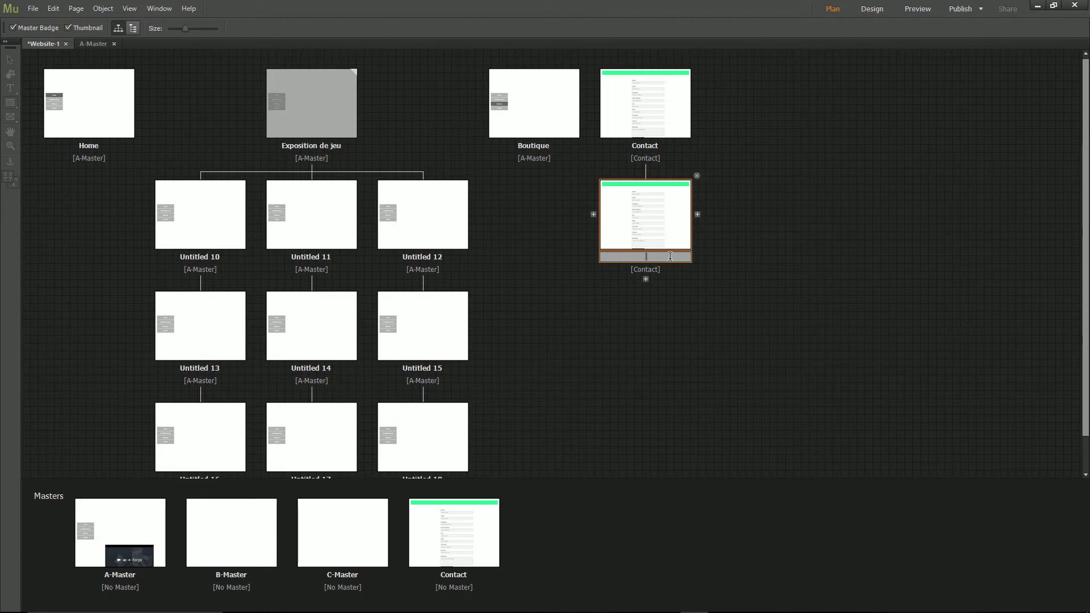
{"action": "type", "text": "Thank you"}
{"action": "left_click", "coordinate": [806, 231]}
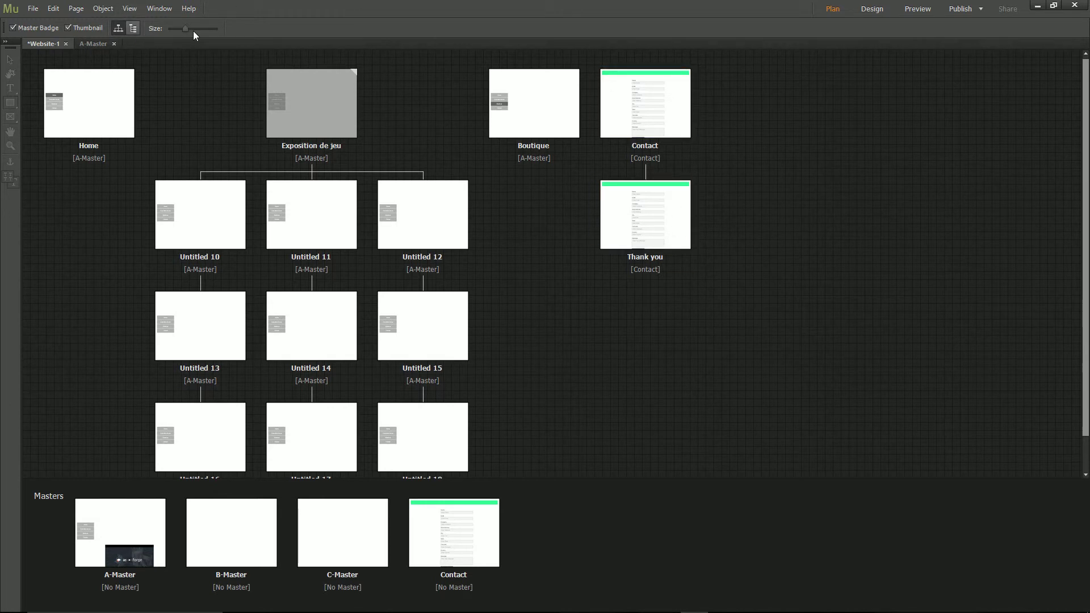
Preview the site, follow the menu link to the Contact page, compare it with the site plan and close the preview.
{"action": "left_click", "coordinate": [916, 10]}
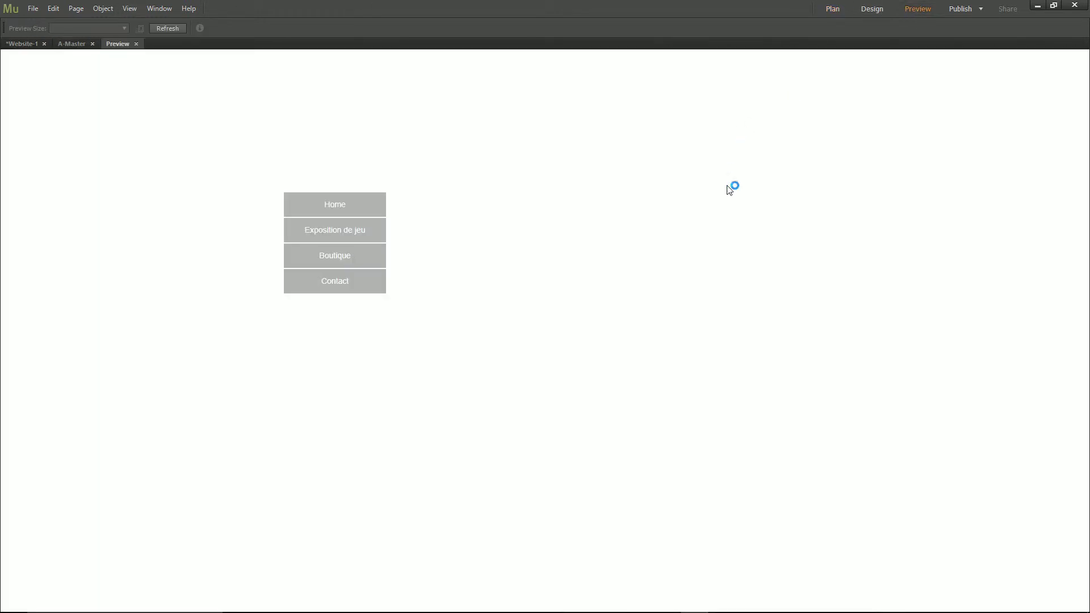
{"action": "left_click", "coordinate": [348, 286]}
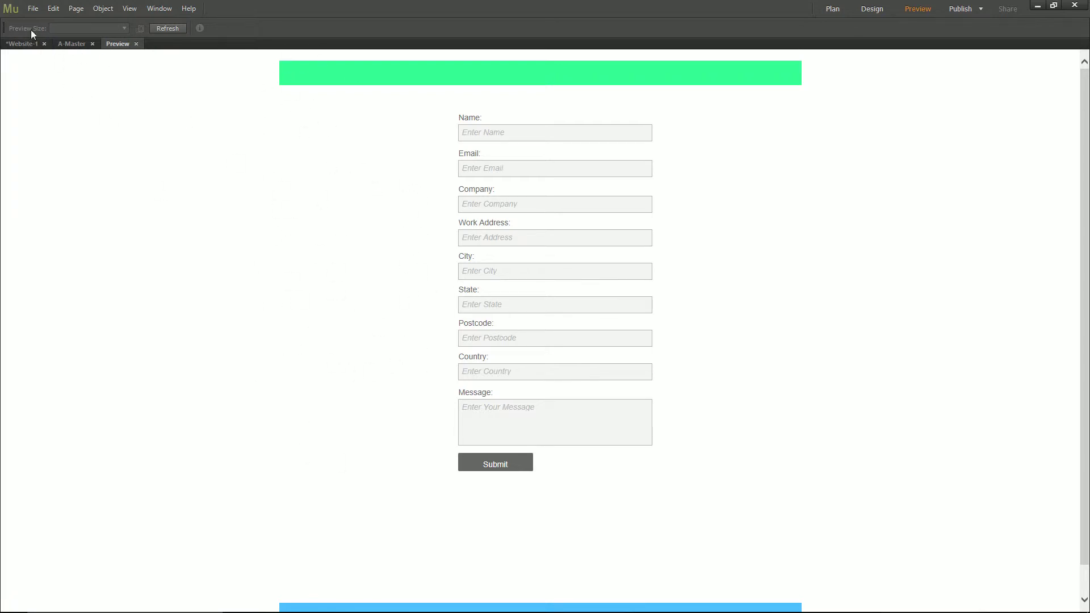
{"action": "left_click", "coordinate": [23, 44]}
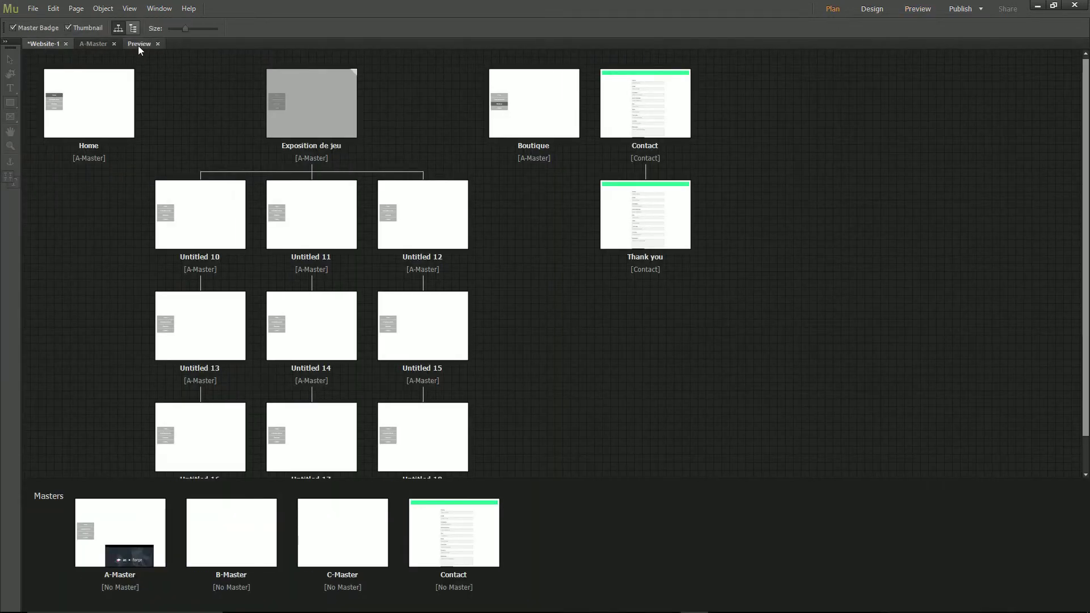
{"action": "left_click", "coordinate": [130, 45]}
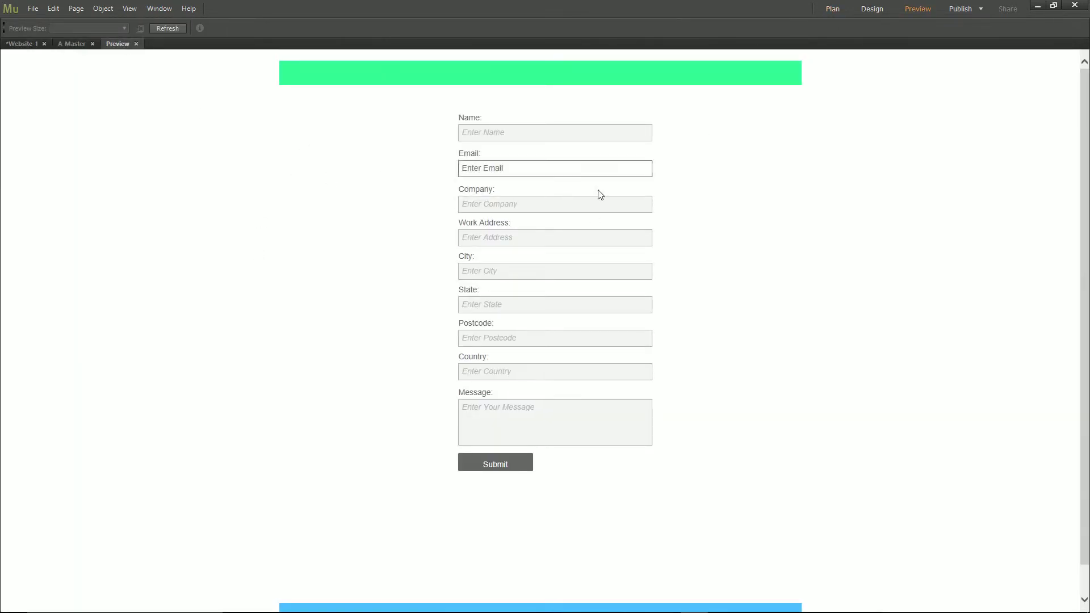
{"action": "left_click", "coordinate": [137, 45]}
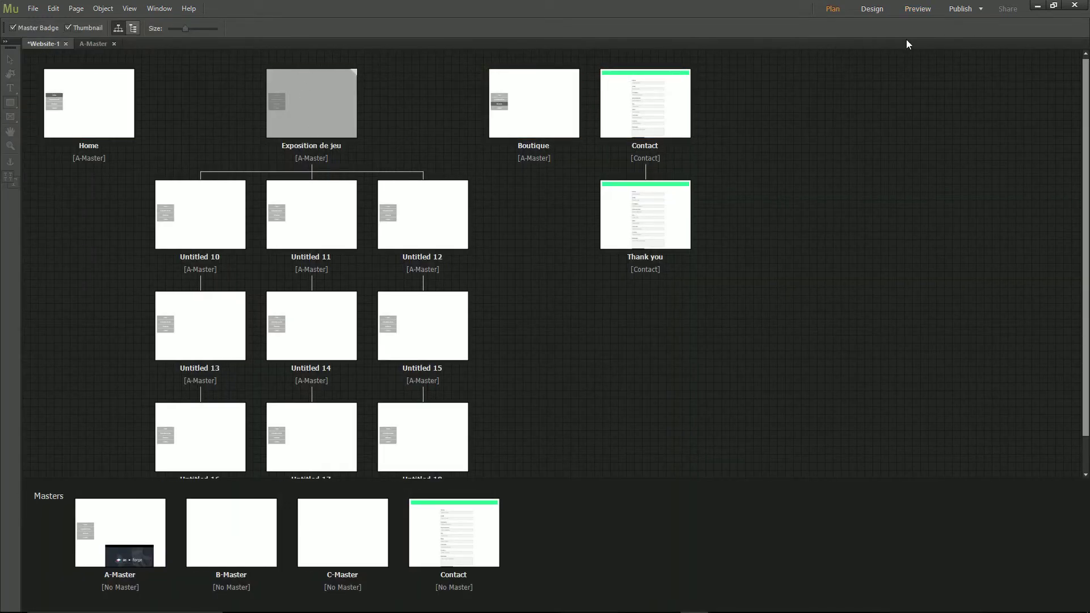
Recheck the Contact page in a new preview, inspect the Contact item's submenu in another, and close each preview.
{"action": "left_click", "coordinate": [907, 13]}
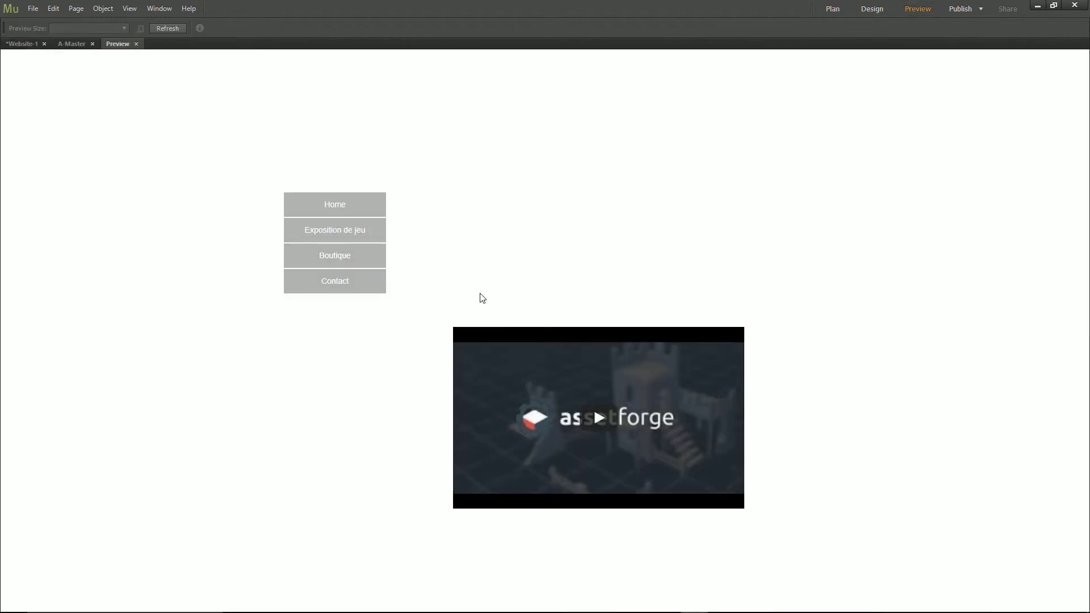
{"action": "left_click", "coordinate": [339, 289]}
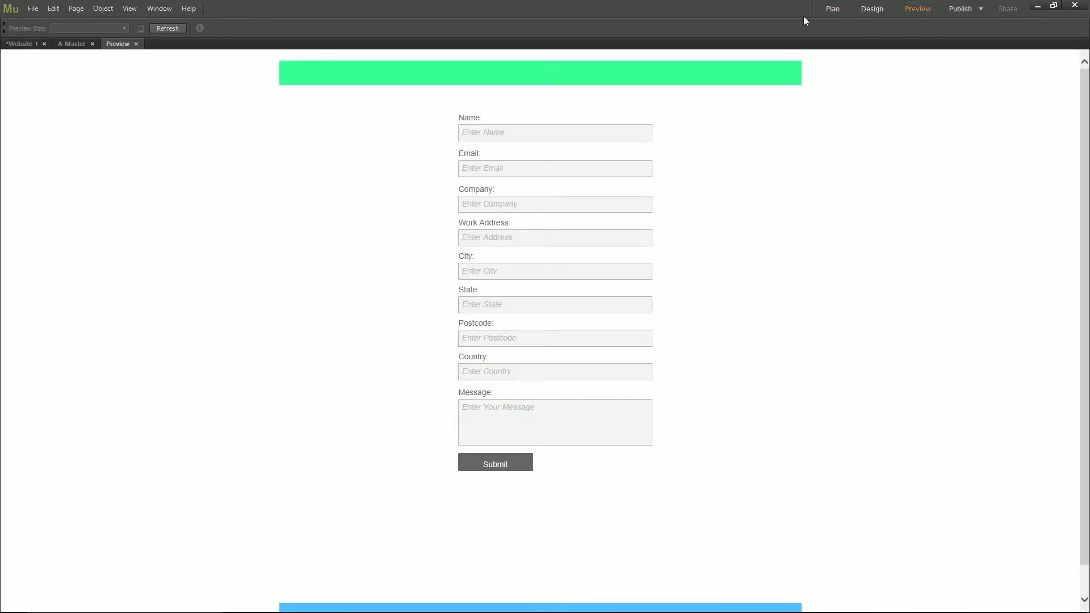
{"action": "left_click", "coordinate": [136, 44]}
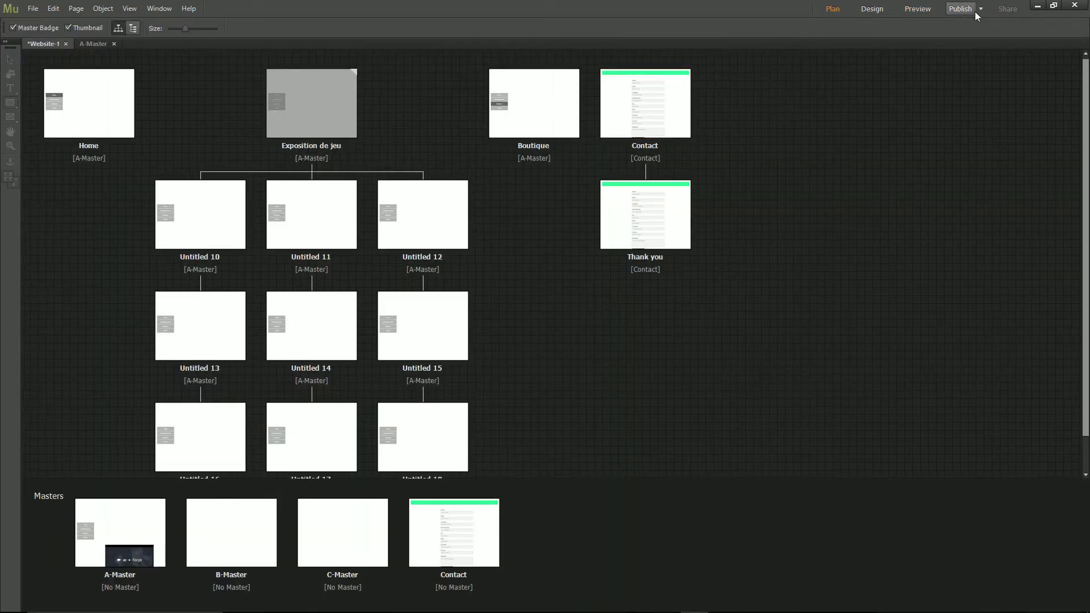
{"action": "left_click", "coordinate": [917, 9]}
{"action": "mouse_move", "coordinate": [376, 287]}
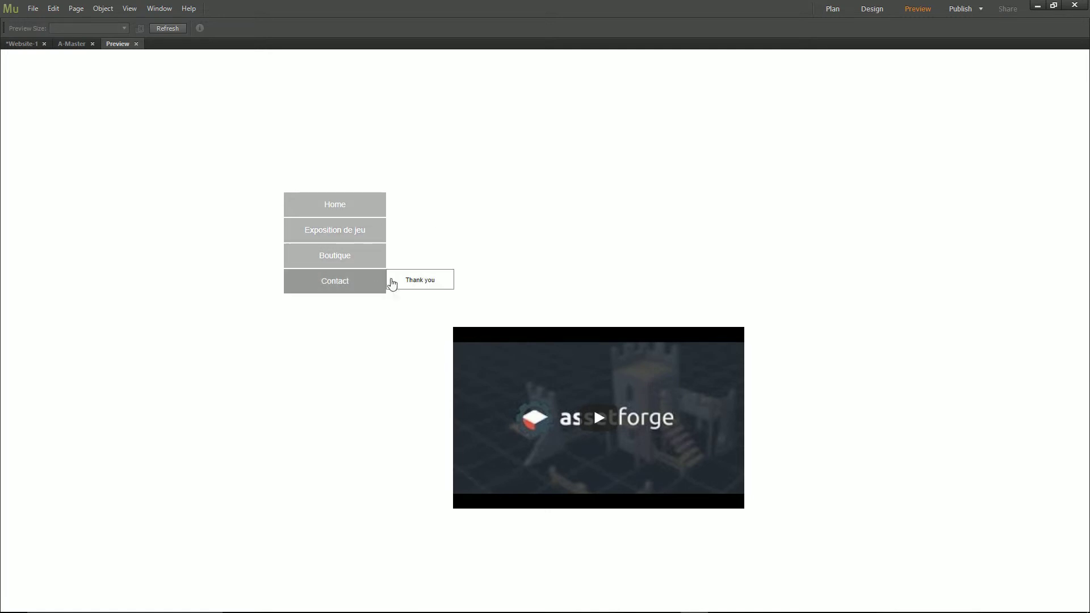
{"action": "left_click", "coordinate": [136, 44]}
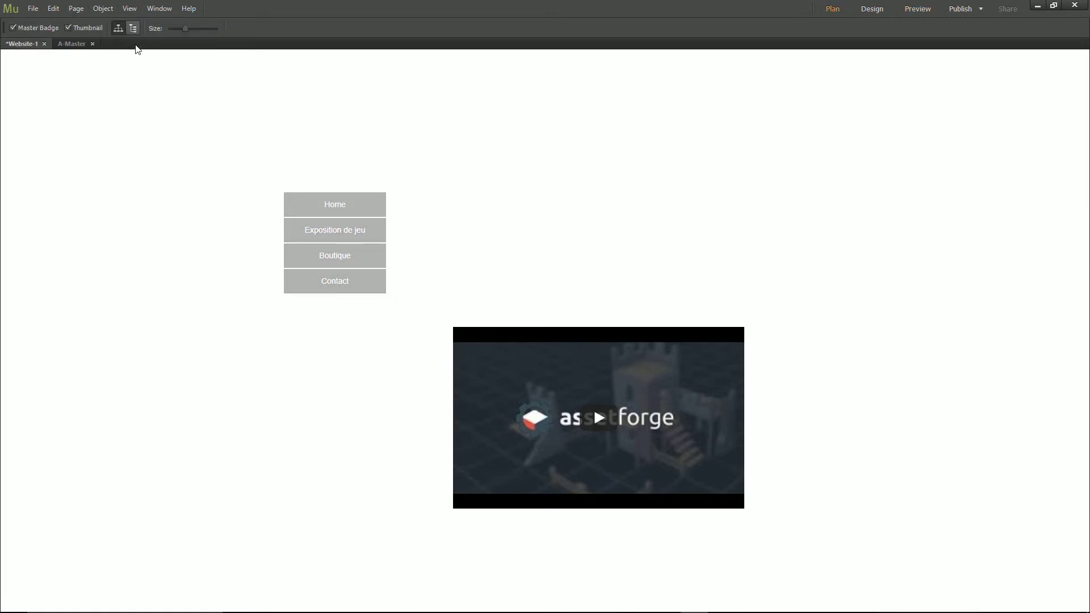
Set the Thank you page's menu option to Include Page without Hyperlink in the site plan.
{"action": "right_click", "coordinate": [646, 120]}
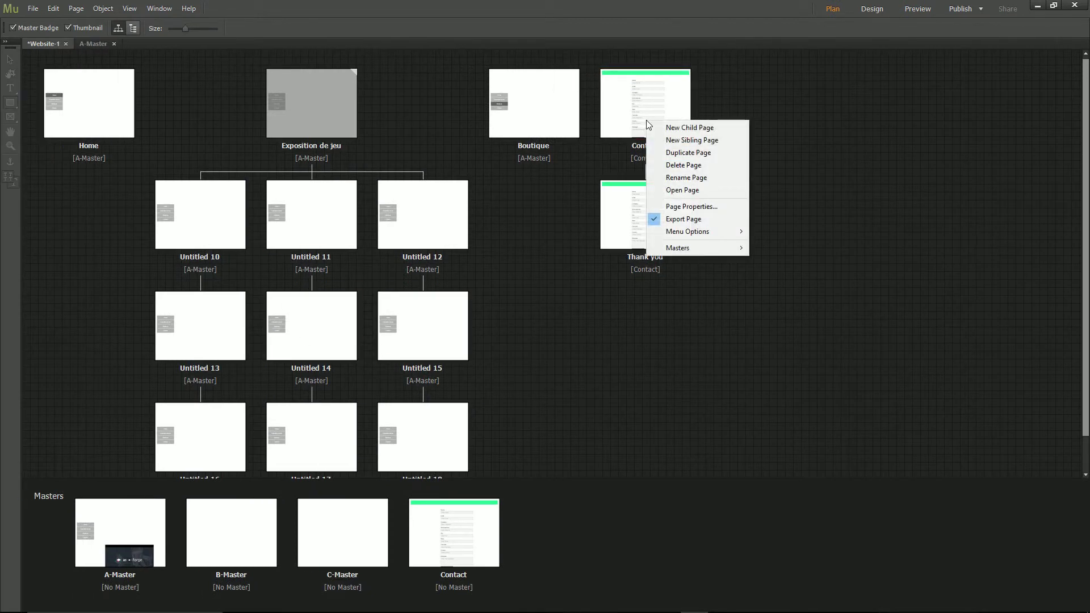
{"action": "mouse_move", "coordinate": [704, 255]}
{"action": "left_click", "coordinate": [735, 309]}
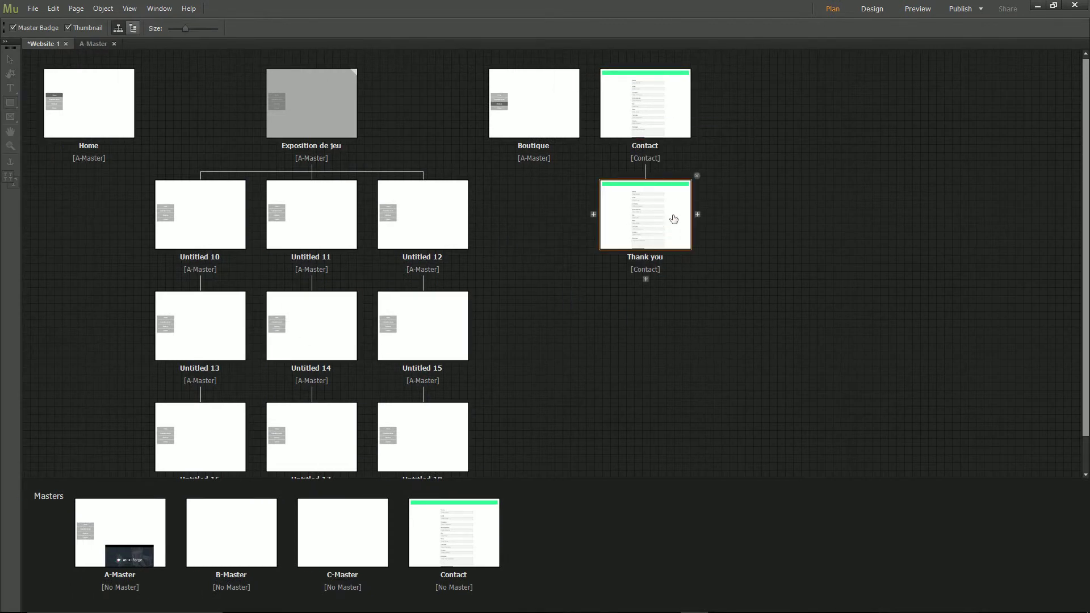
{"action": "right_click", "coordinate": [659, 226]}
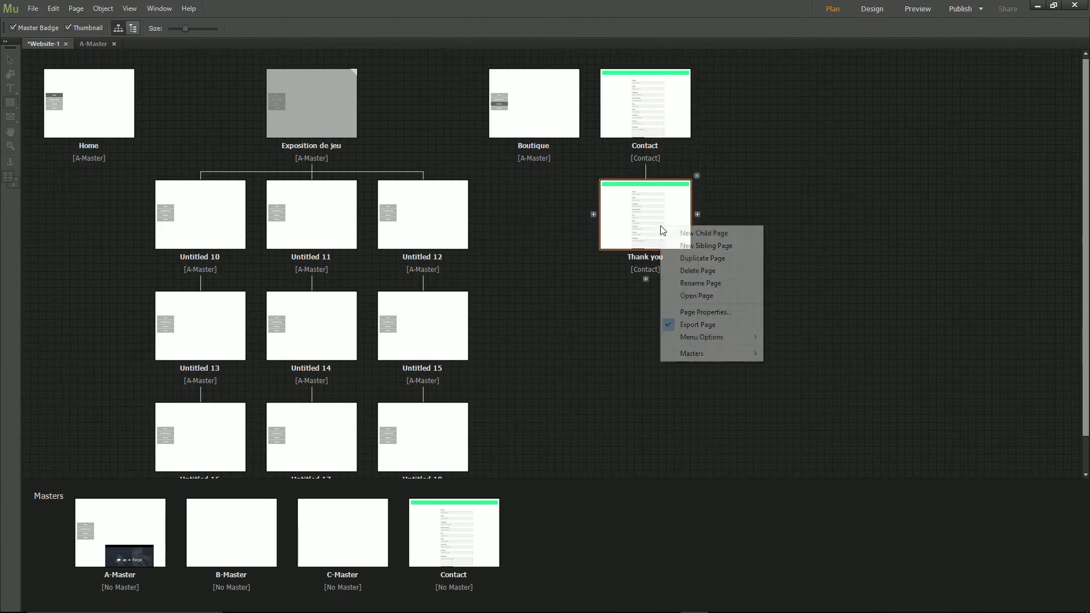
{"action": "mouse_move", "coordinate": [698, 338]}
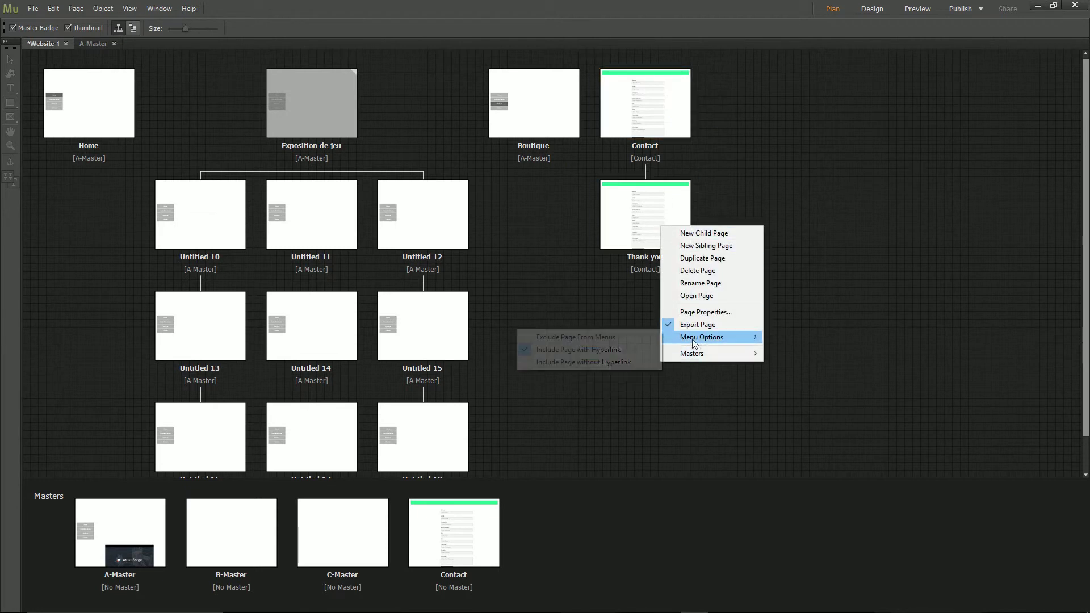
{"action": "left_click", "coordinate": [635, 361]}
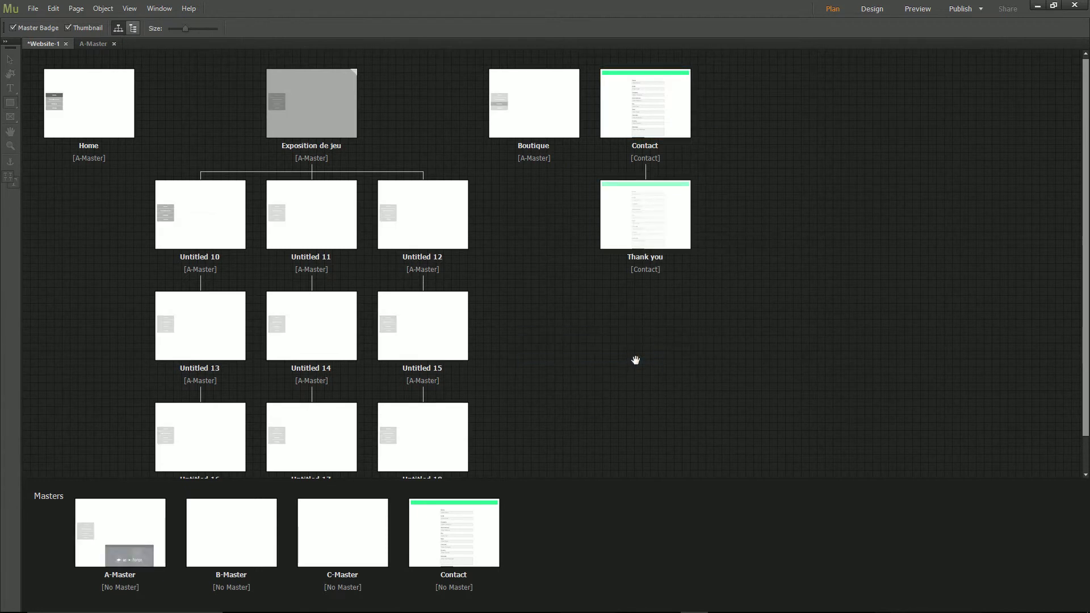
Check the site menu in a preview and view the Thank you page's options in the site plan.
{"action": "right_click", "coordinate": [672, 231]}
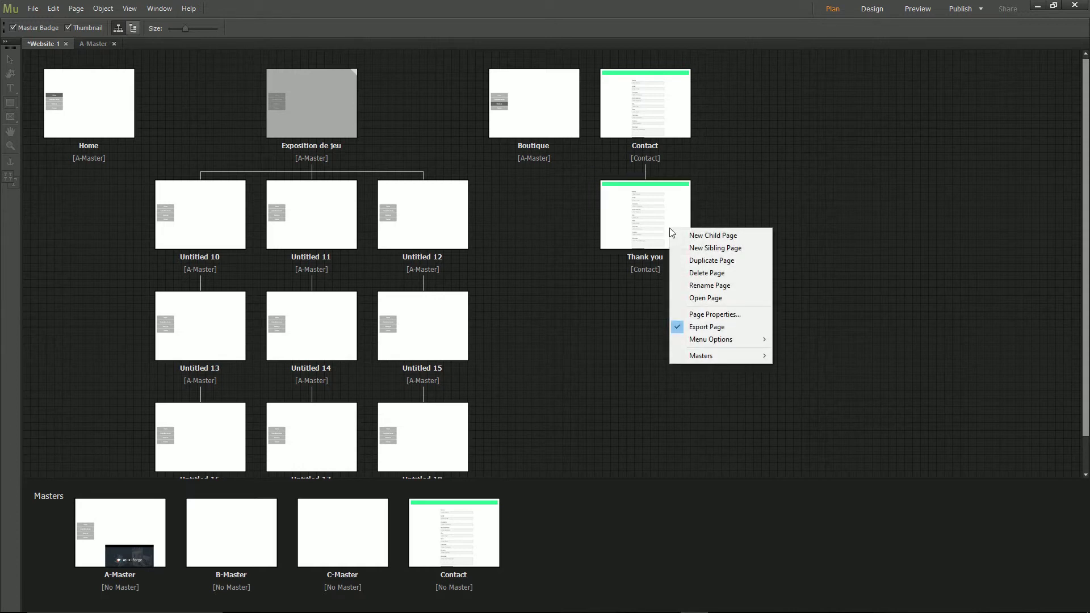
{"action": "left_click", "coordinate": [804, 193]}
{"action": "left_click", "coordinate": [918, 9]}
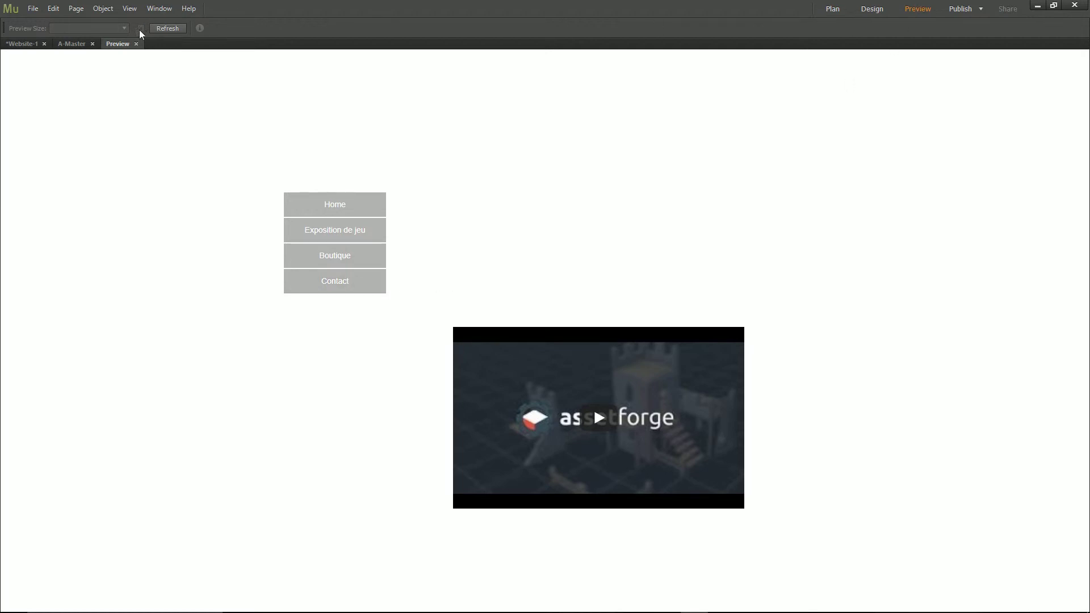
{"action": "left_click", "coordinate": [32, 43]}
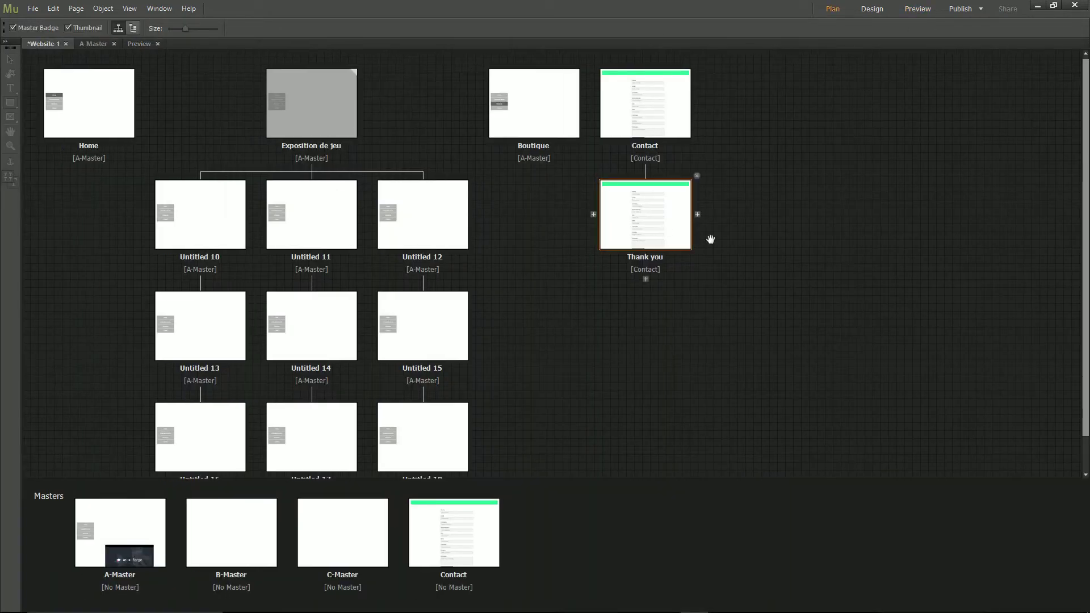
{"action": "right_click", "coordinate": [630, 228]}
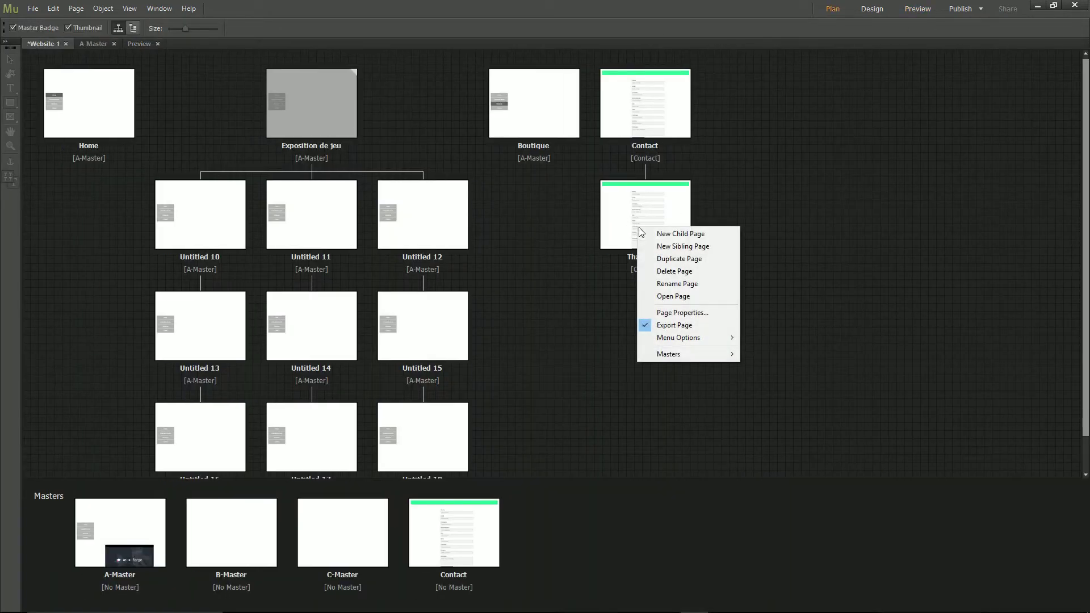
{"action": "left_click", "coordinate": [830, 291]}
Examine the Contact master's layout and its Masters options, leaving its settings as they are.
{"action": "mouse_move", "coordinate": [499, 538]}
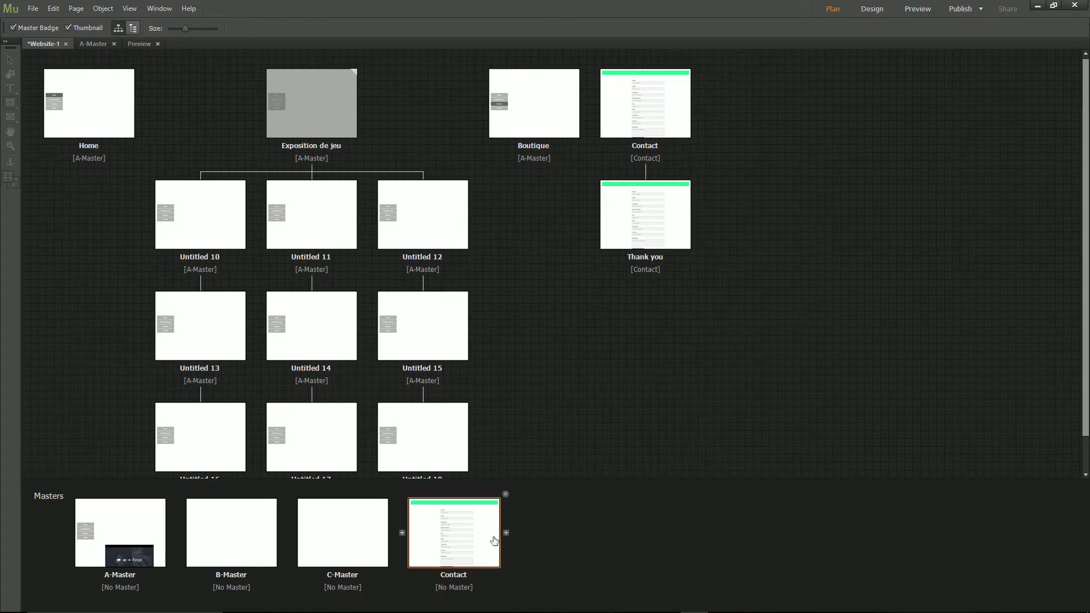
{"action": "double_click", "coordinate": [489, 540]}
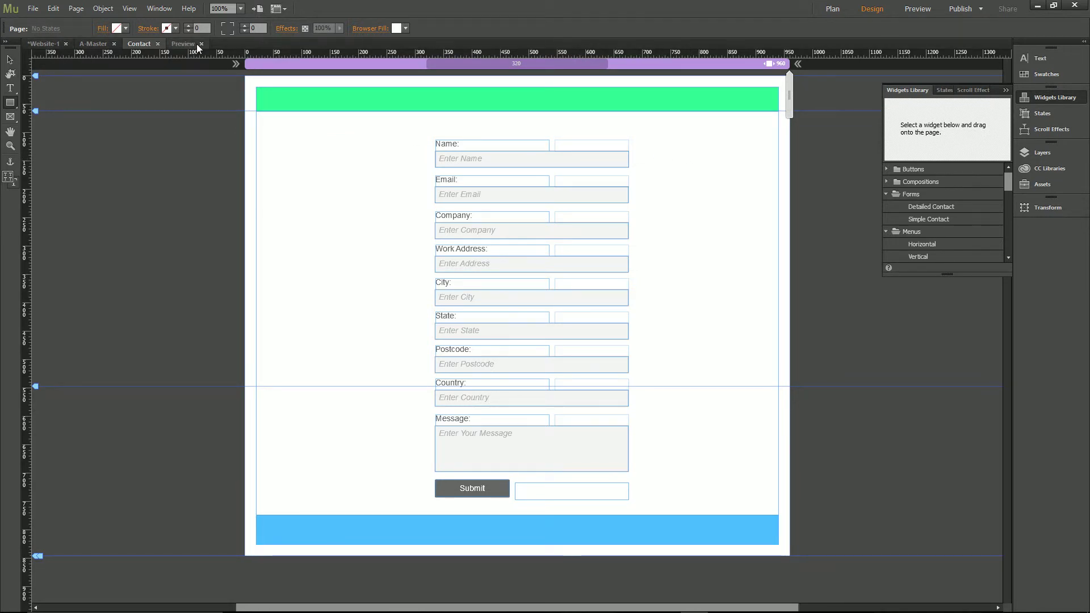
{"action": "left_click", "coordinate": [43, 44]}
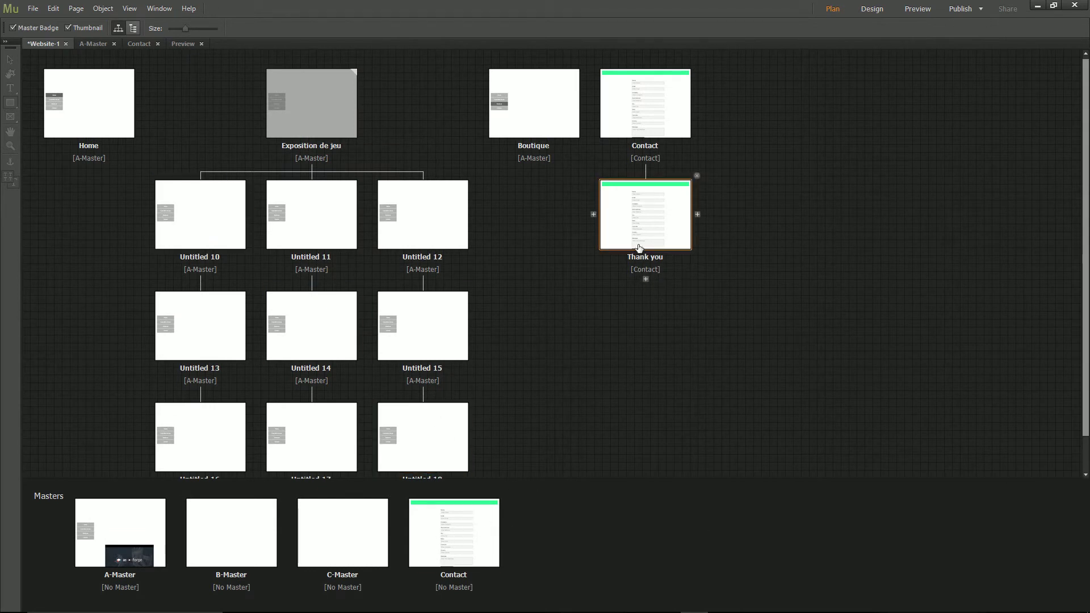
{"action": "right_click", "coordinate": [456, 524]}
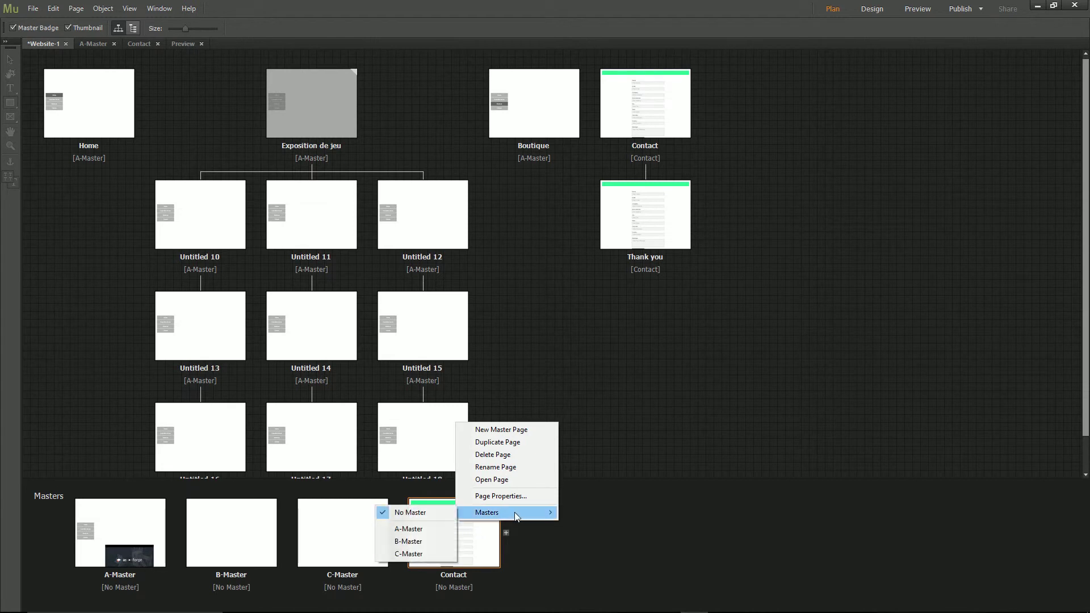
{"action": "left_click", "coordinate": [614, 429]}
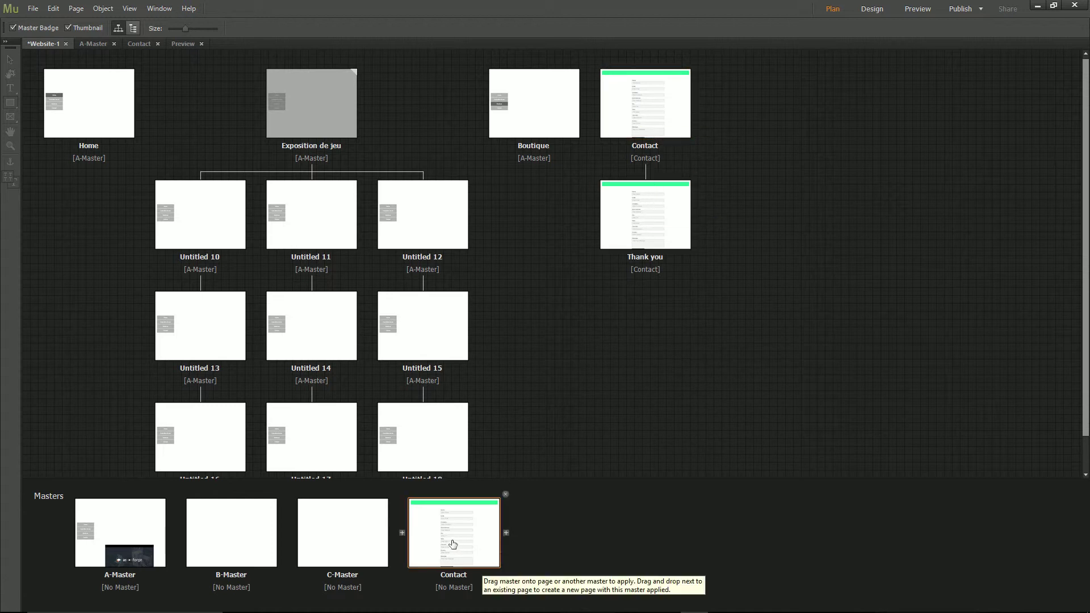
Open the A-Master and show the options of its vertical menu widget.
{"action": "double_click", "coordinate": [95, 534]}
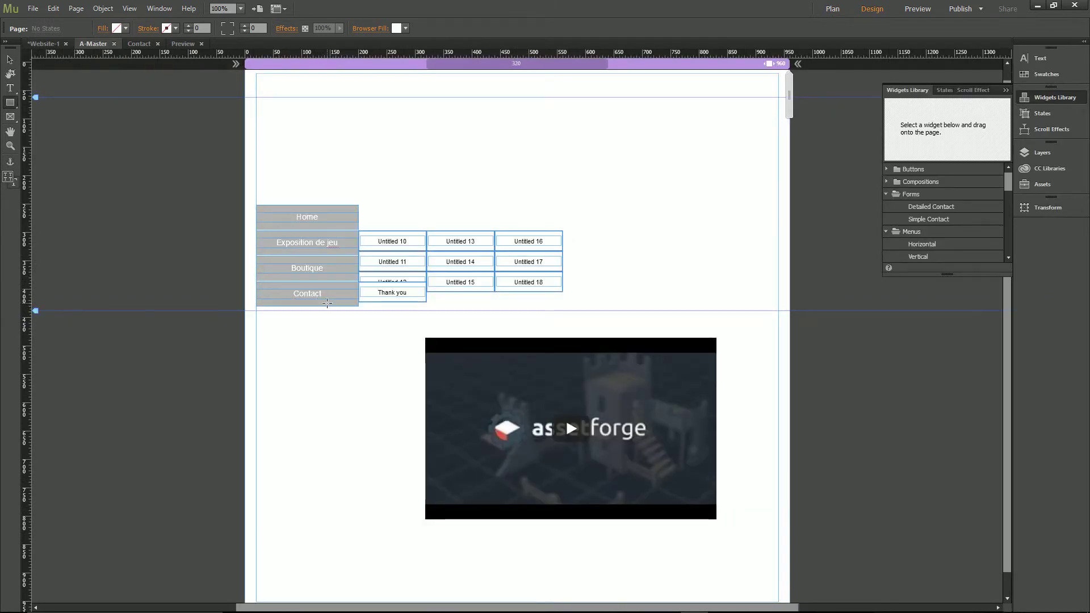
{"action": "left_click_drag", "start_coordinate": [171, 363], "coordinate": [174, 366]}
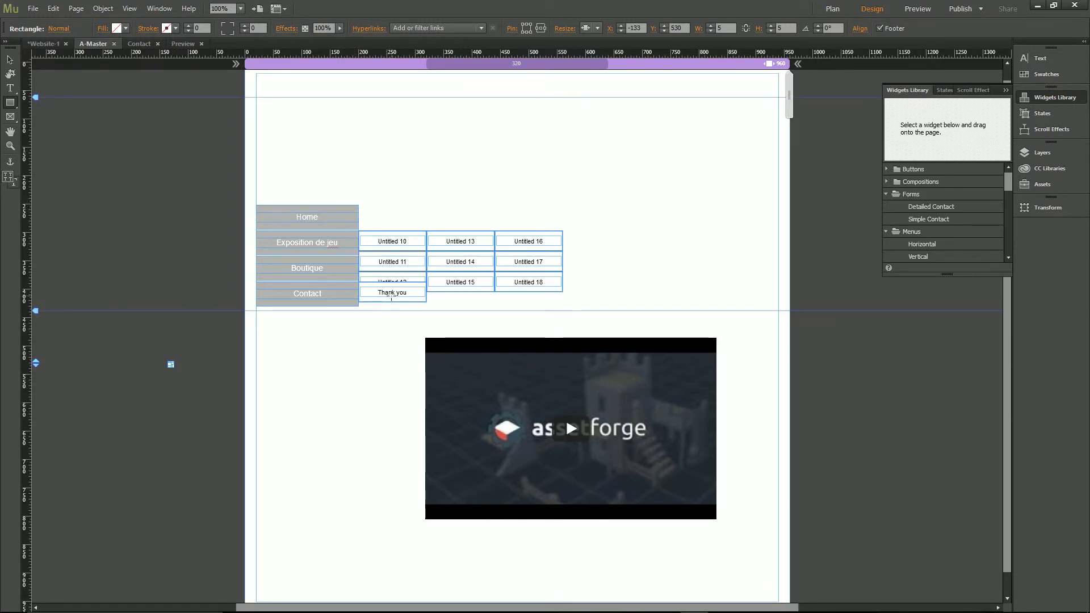
{"action": "left_click", "coordinate": [11, 59]}
{"action": "left_click", "coordinate": [326, 301]}
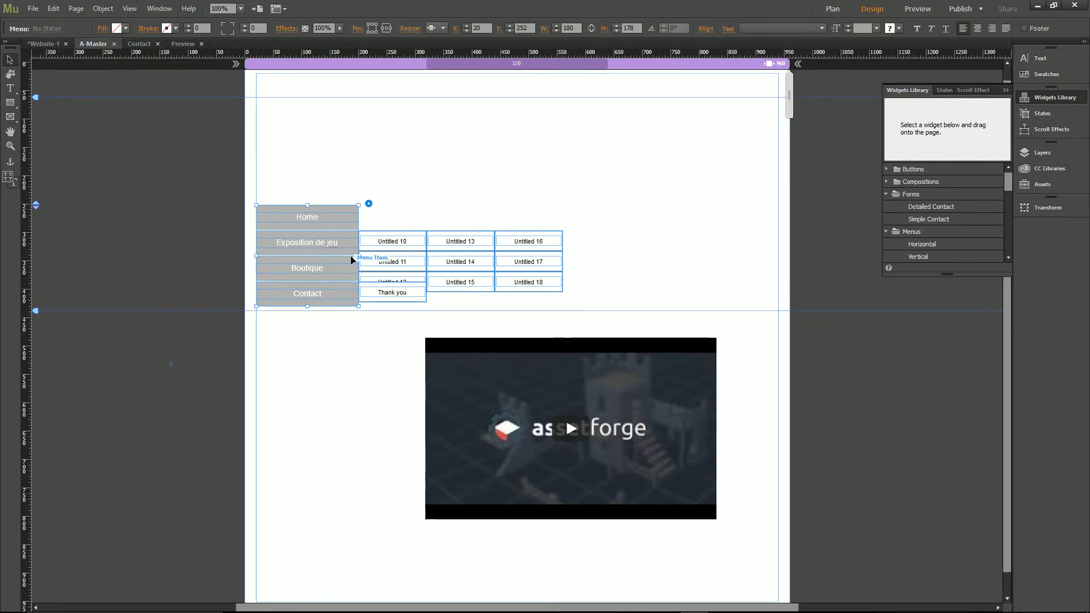
{"action": "left_click", "coordinate": [369, 204]}
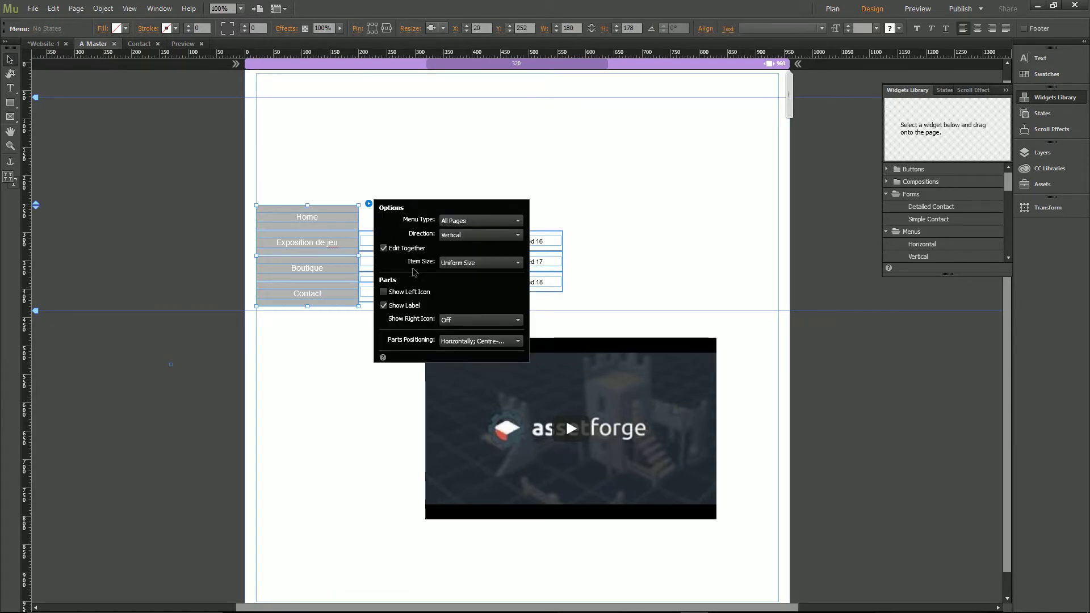
Try the All Pages and Manual menu types on the A-Master's vertical menu.
{"action": "left_click", "coordinate": [519, 222]}
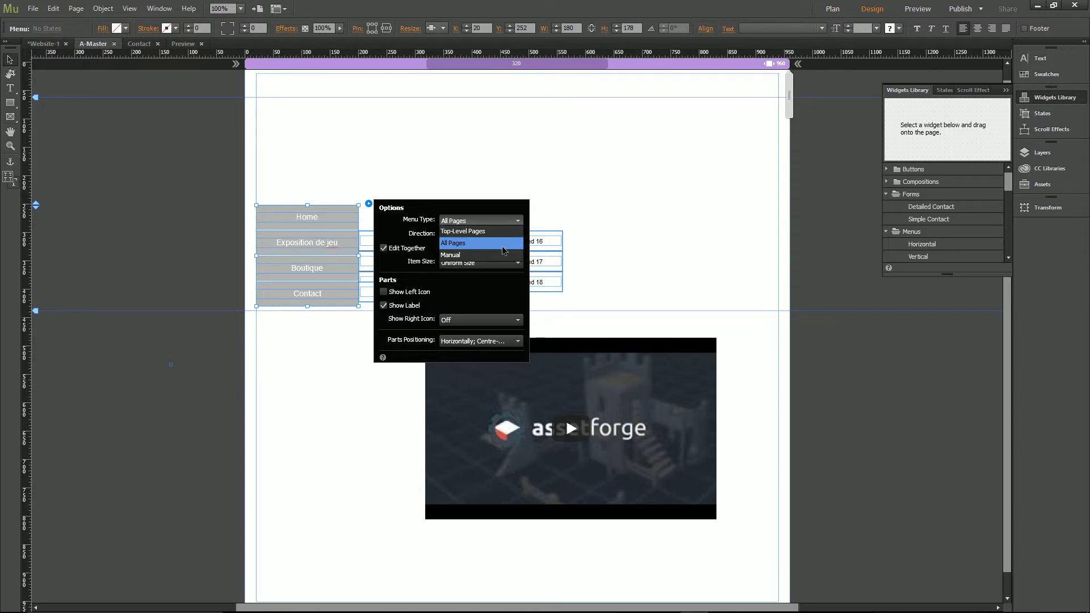
{"action": "left_click", "coordinate": [504, 245]}
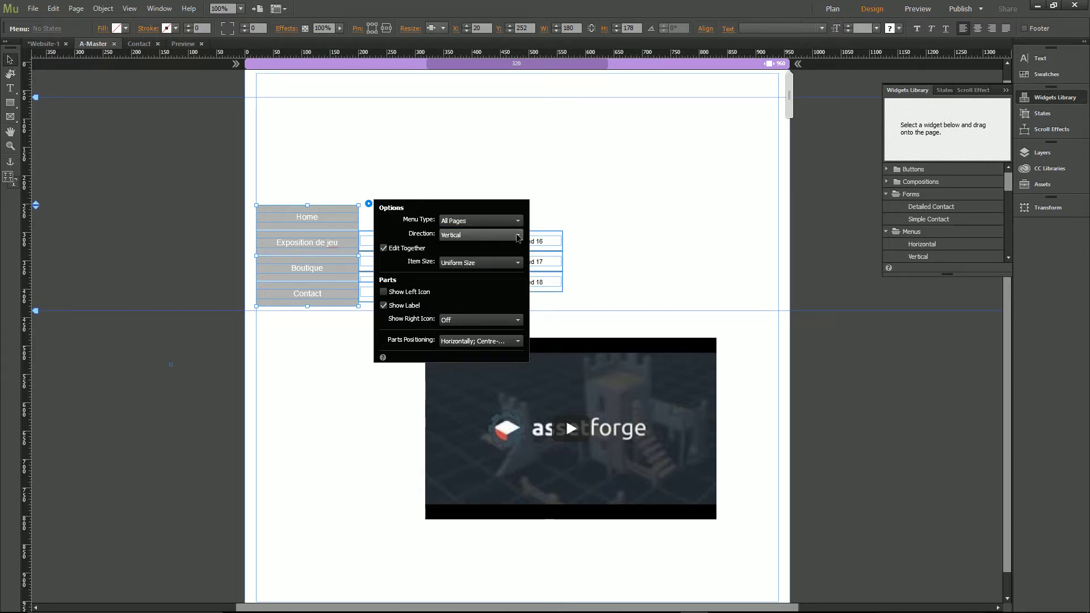
{"action": "left_click", "coordinate": [514, 221]}
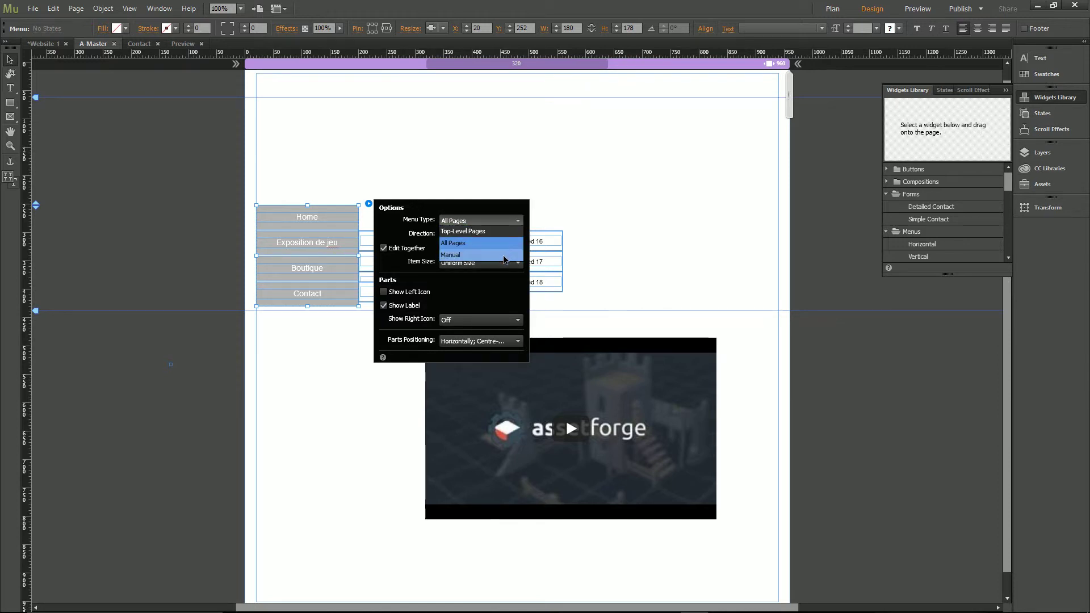
{"action": "left_click", "coordinate": [503, 256]}
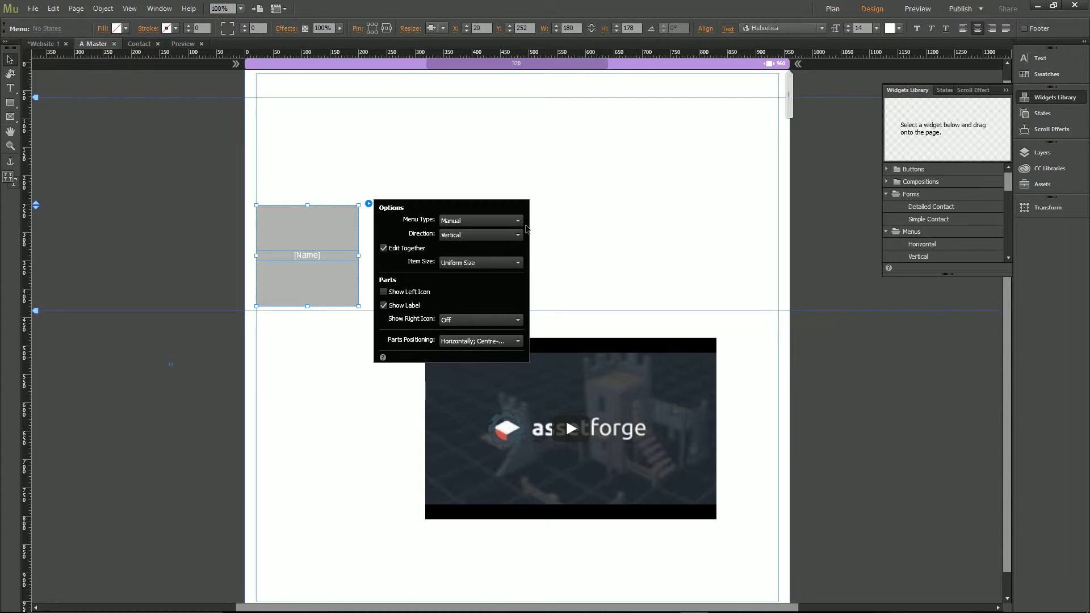
Set the vertical menu's type to Top-Level Pages, close its options and reselect the menu.
{"action": "left_click", "coordinate": [512, 222]}
{"action": "left_click", "coordinate": [500, 233]}
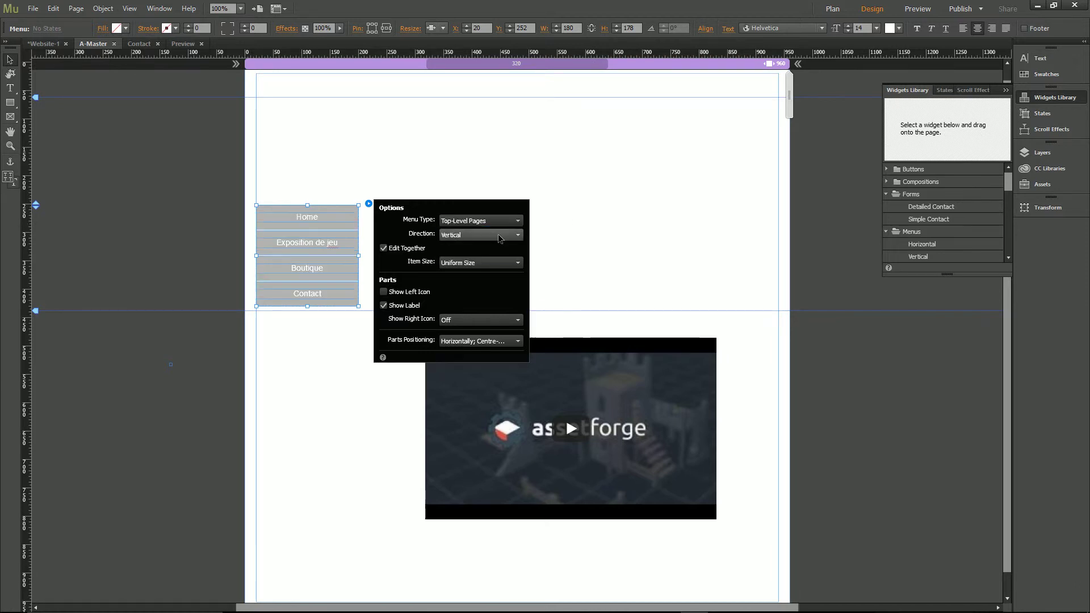
{"action": "left_click", "coordinate": [567, 222]}
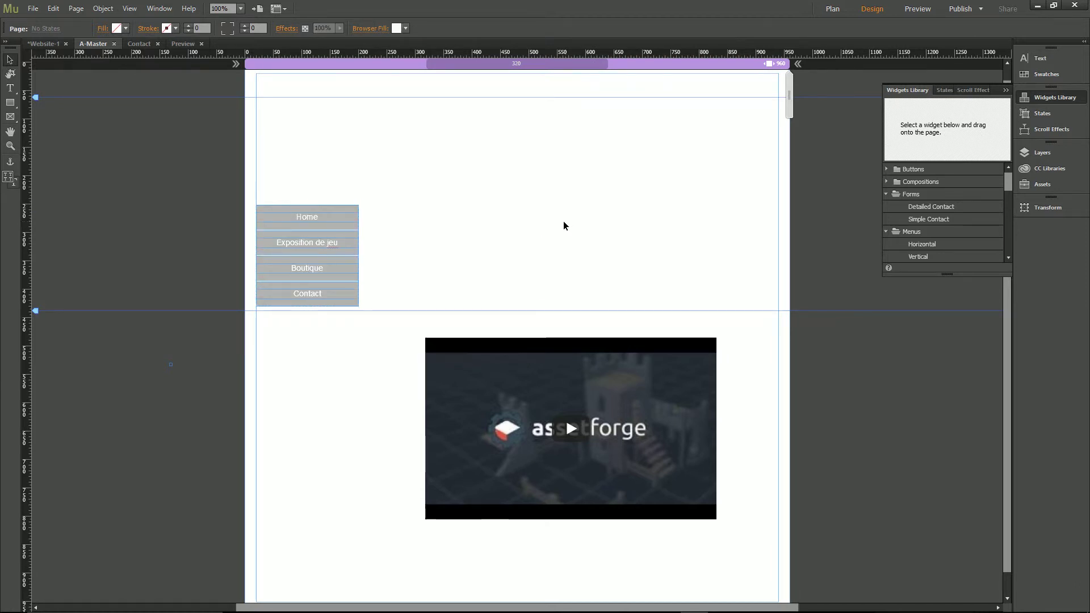
{"action": "left_click", "coordinate": [335, 245]}
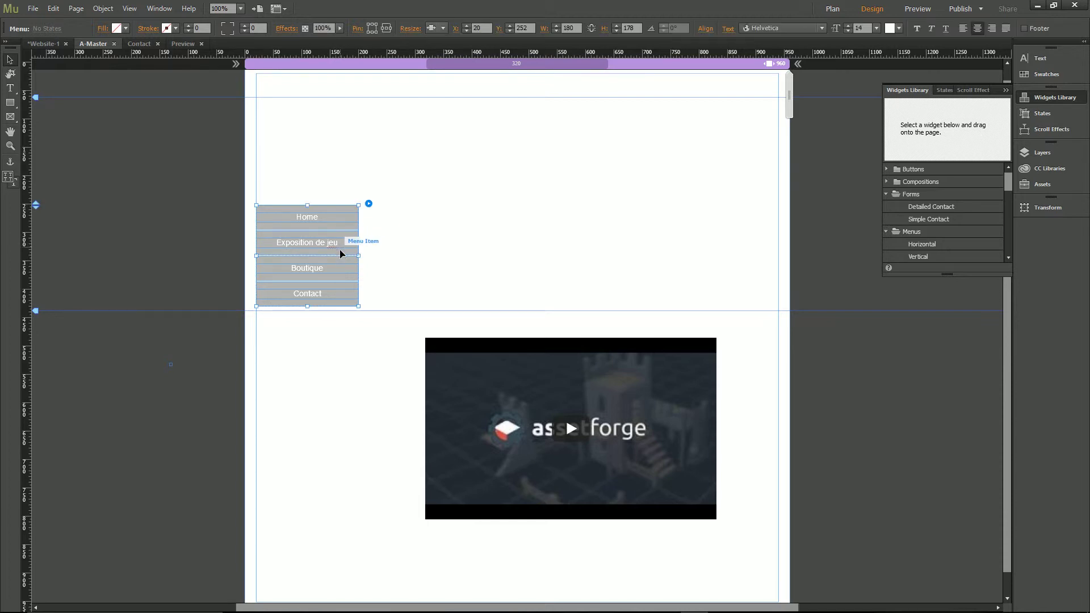
Set the A-Master vertical menu's type to All Pages and close its options.
{"action": "left_click", "coordinate": [369, 204]}
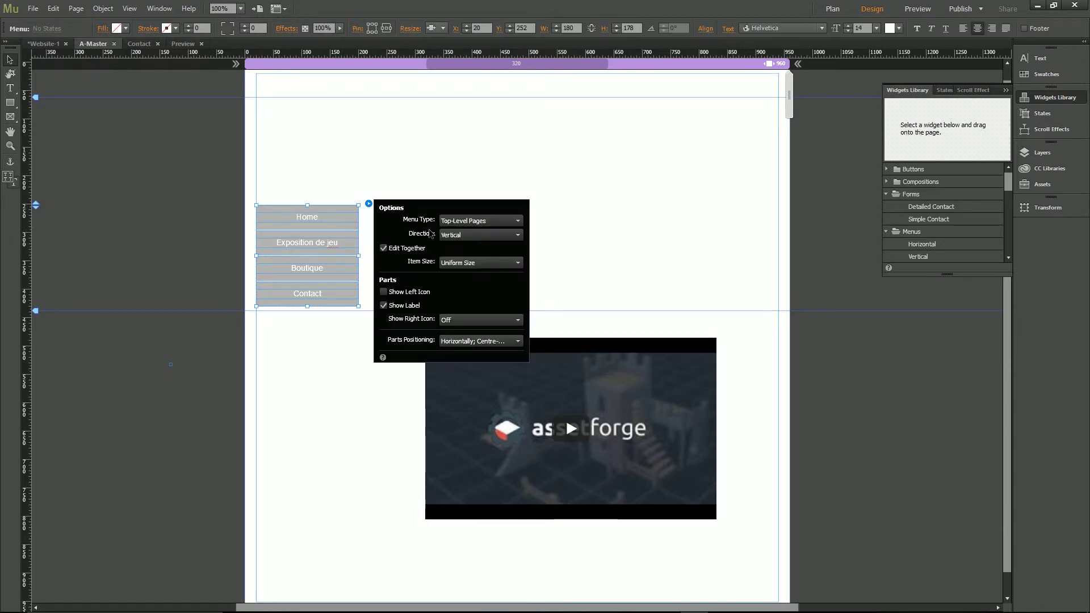
{"action": "left_click", "coordinate": [519, 222]}
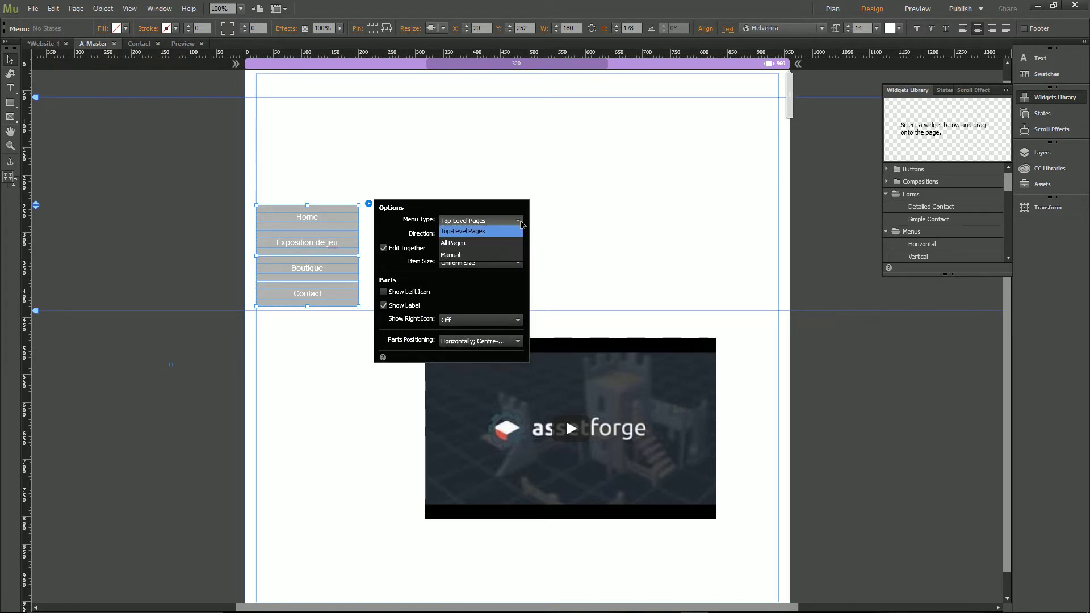
{"action": "left_click", "coordinate": [499, 244]}
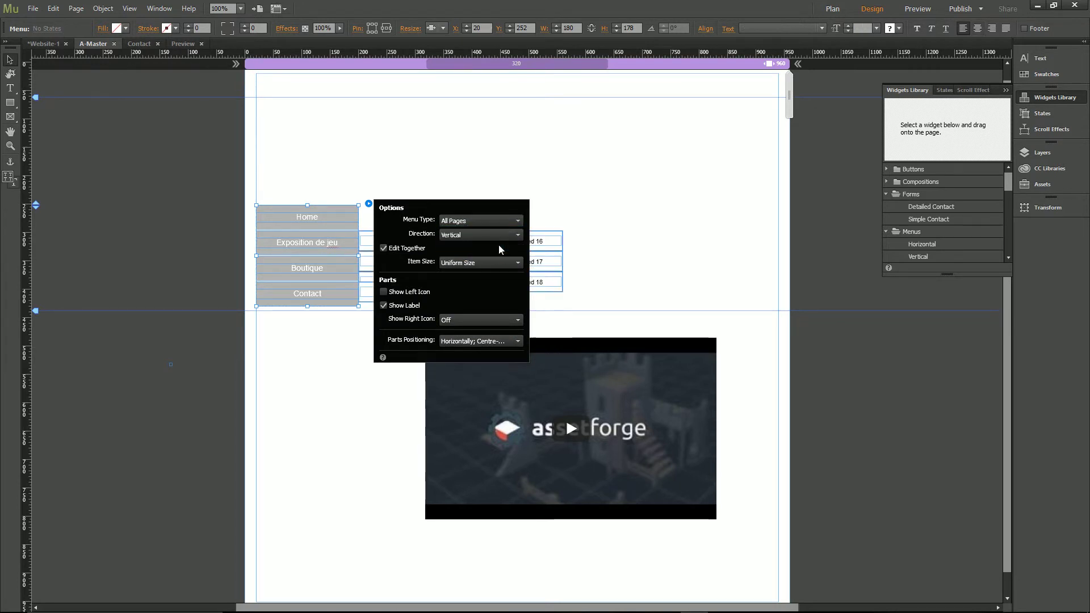
{"action": "left_click", "coordinate": [631, 225]}
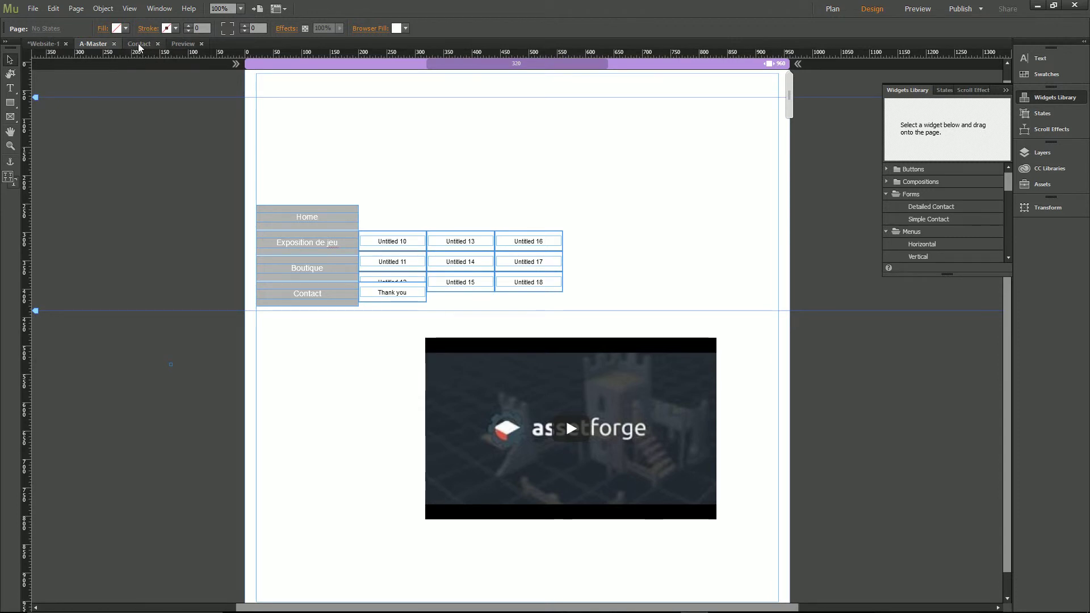
Delete the Thank you subpage under Contact from the site plan.
{"action": "left_click", "coordinate": [45, 43]}
{"action": "mouse_move", "coordinate": [697, 190]}
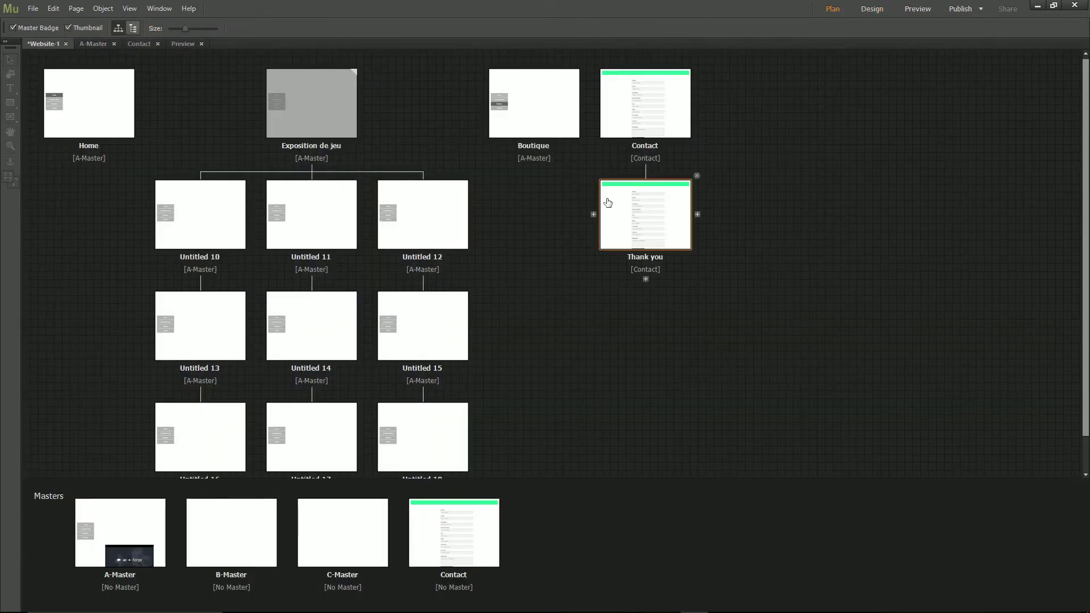
{"action": "left_click", "coordinate": [696, 176]}
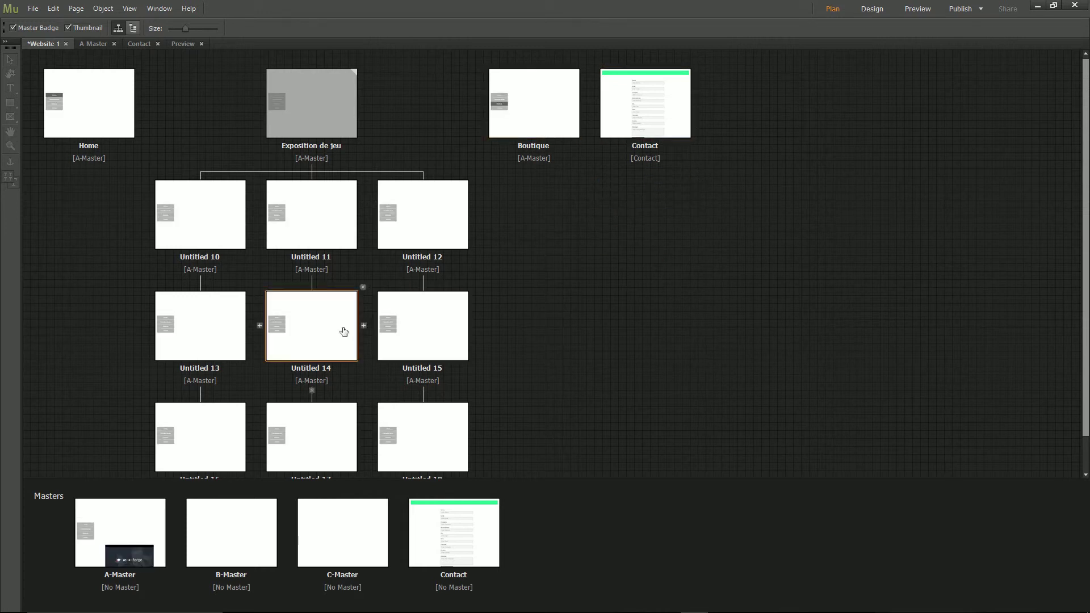
{"action": "scroll", "coordinate": [570, 213], "scroll_direction": "down", "scroll_amount": 2}
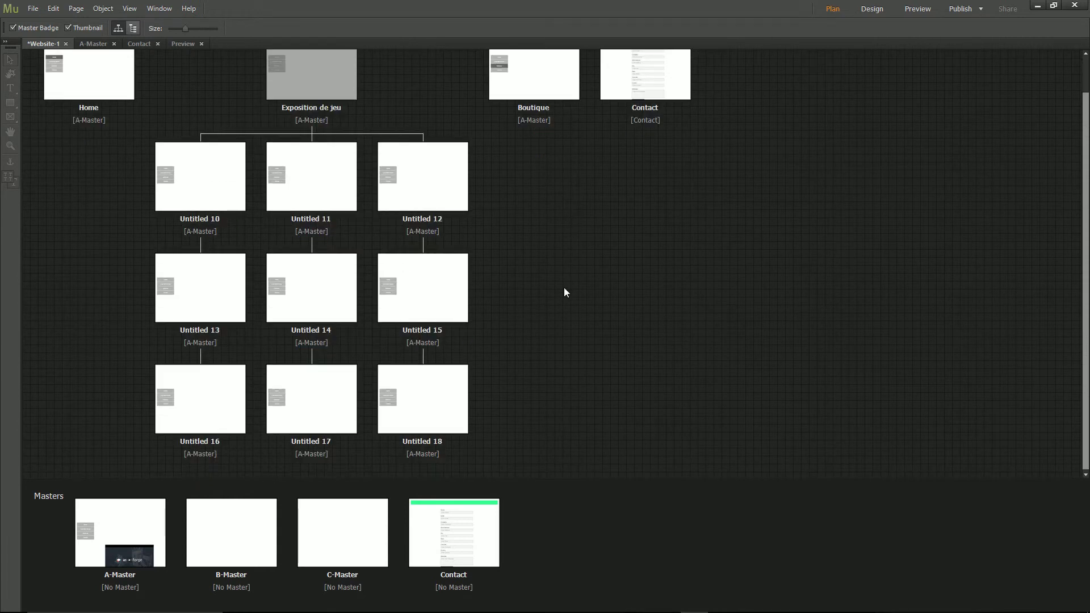
Draw a header rectangle about 960 by 122 across the A-Master's upper edge and fill it with near-black purple.
{"action": "double_click", "coordinate": [117, 527]}
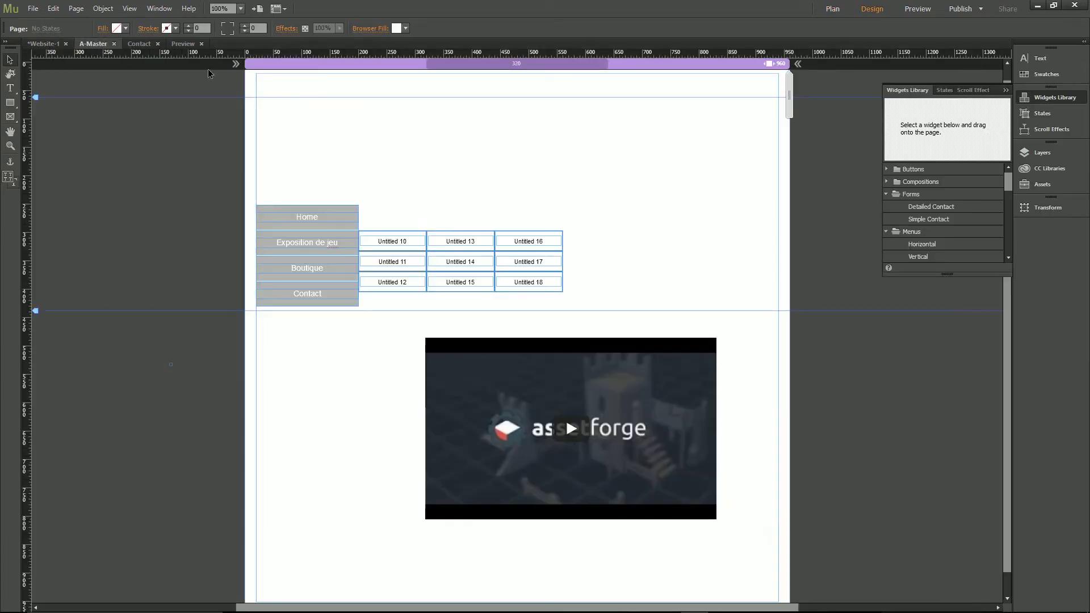
{"action": "left_click", "coordinate": [10, 103]}
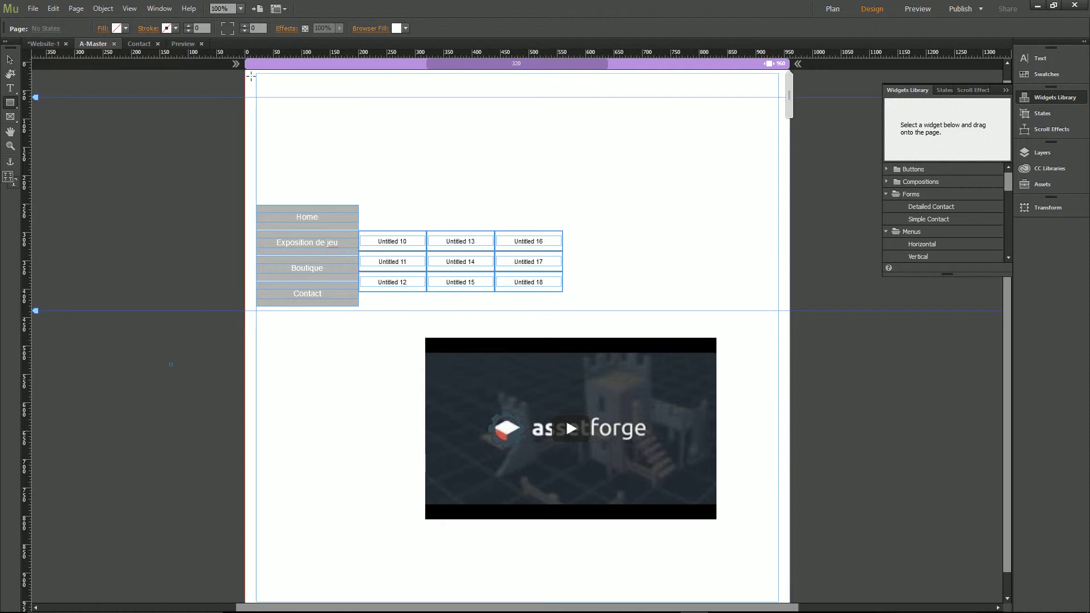
{"action": "mouse_move", "coordinate": [245, 71]}
{"action": "left_mouse_down"}
{"action": "mouse_move", "coordinate": [415, 140]}
{"action": "mouse_move", "coordinate": [790, 140]}
{"action": "left_mouse_up"}
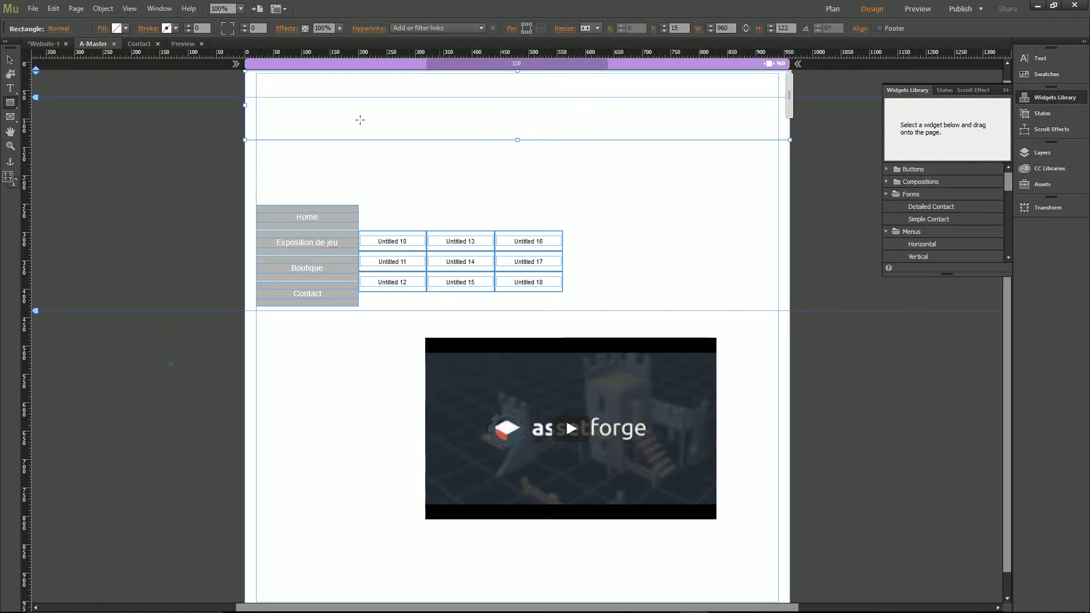
{"action": "left_click", "coordinate": [126, 27]}
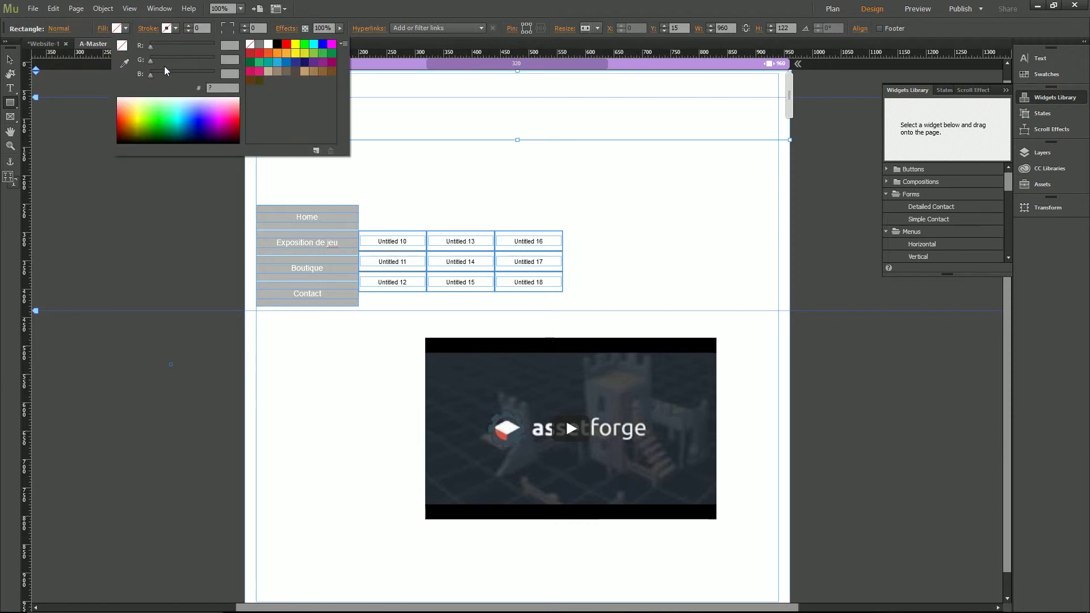
{"action": "left_click", "coordinate": [211, 139]}
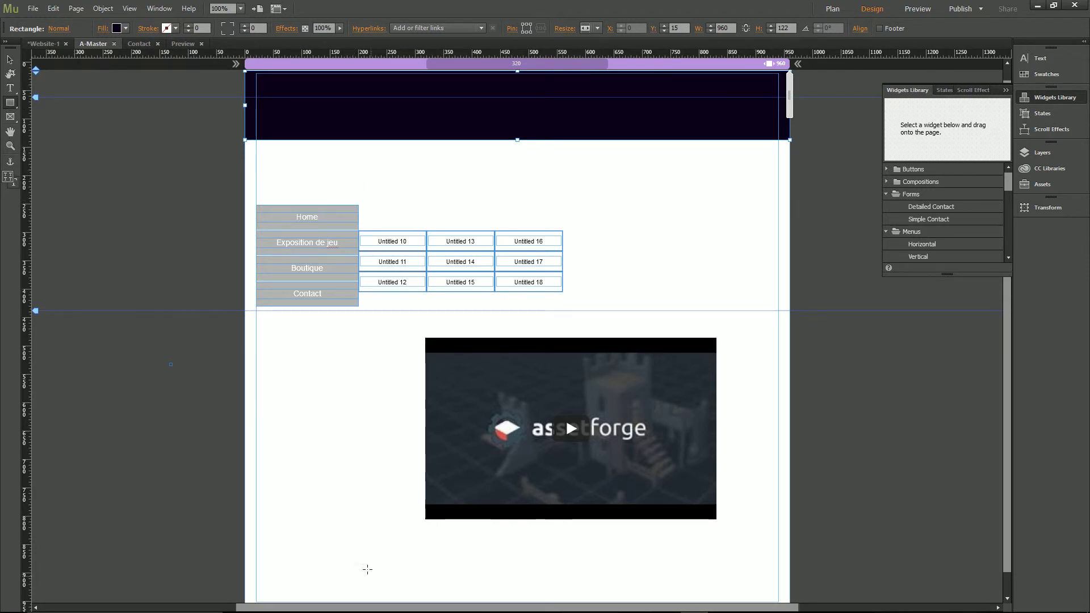
Draw a full-width footer rectangle at the base of the A-Master and reduce its height to about 55.
{"action": "scroll", "coordinate": [1009, 450], "scroll_direction": "down", "scroll_amount": 1}
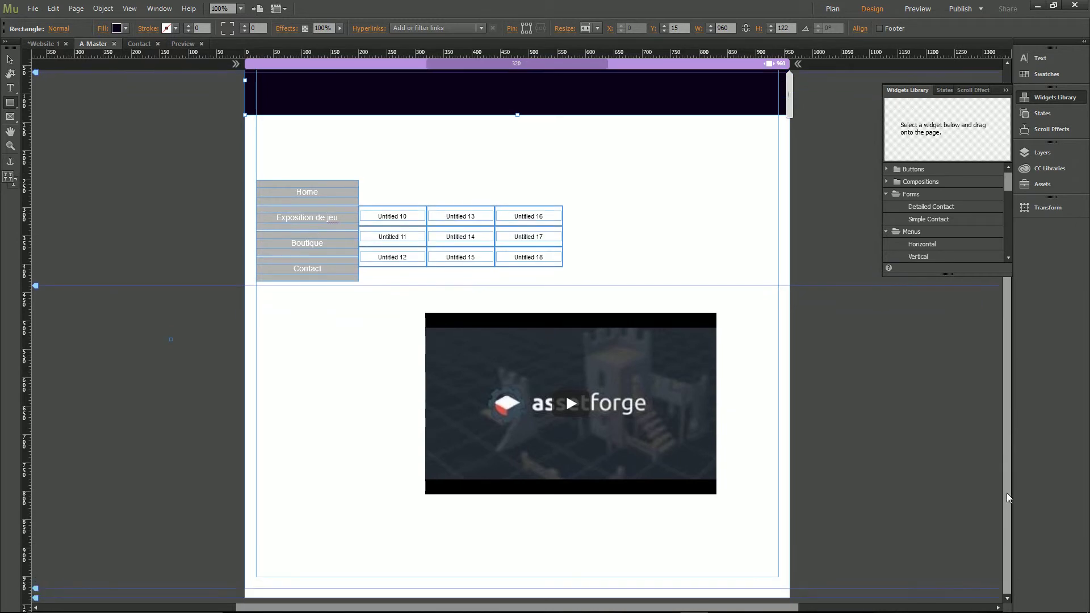
{"action": "left_click_drag", "start_coordinate": [244, 530], "coordinate": [790, 546]}
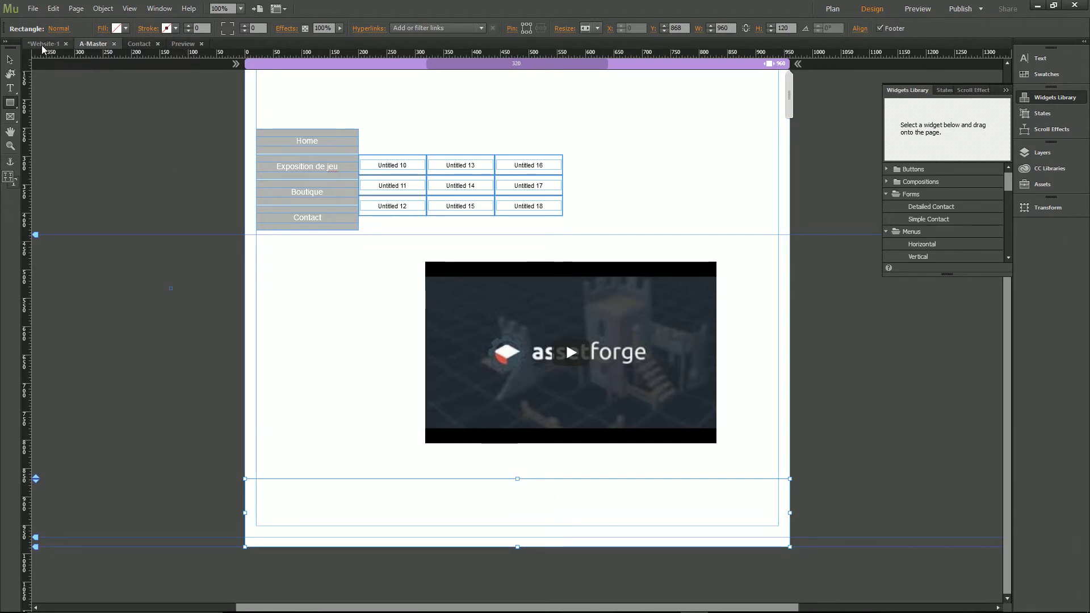
{"action": "left_click", "coordinate": [10, 59]}
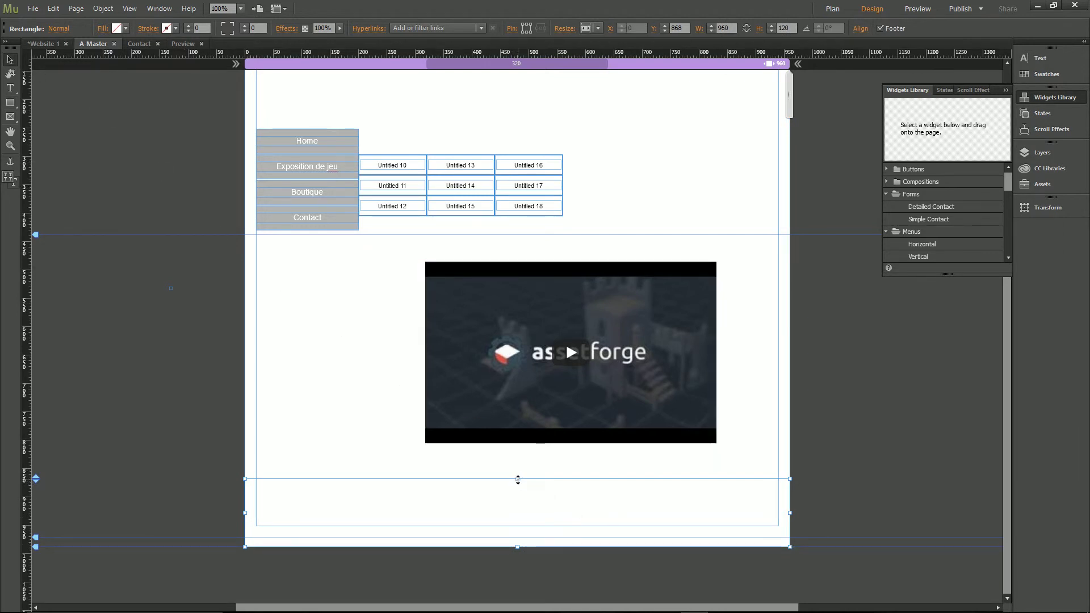
{"action": "left_click_drag", "start_coordinate": [517, 479], "coordinate": [513, 516]}
{"action": "left_click", "coordinate": [794, 481]}
{"action": "left_click", "coordinate": [591, 536]}
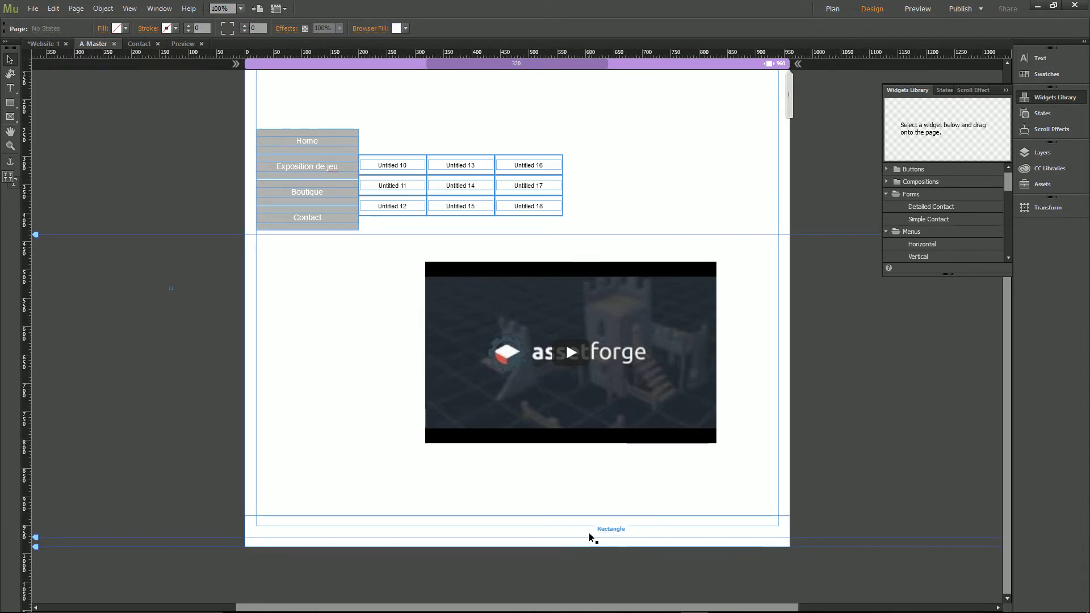
Fill the footer rectangle with a dark burgundy colour.
{"action": "left_click", "coordinate": [118, 29]}
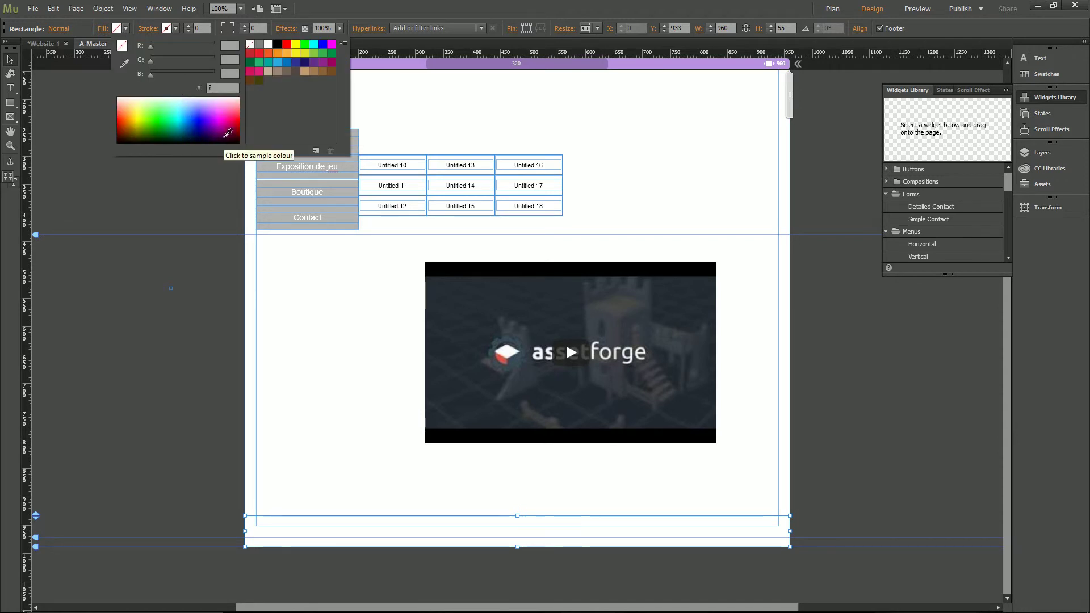
{"action": "left_click", "coordinate": [229, 132]}
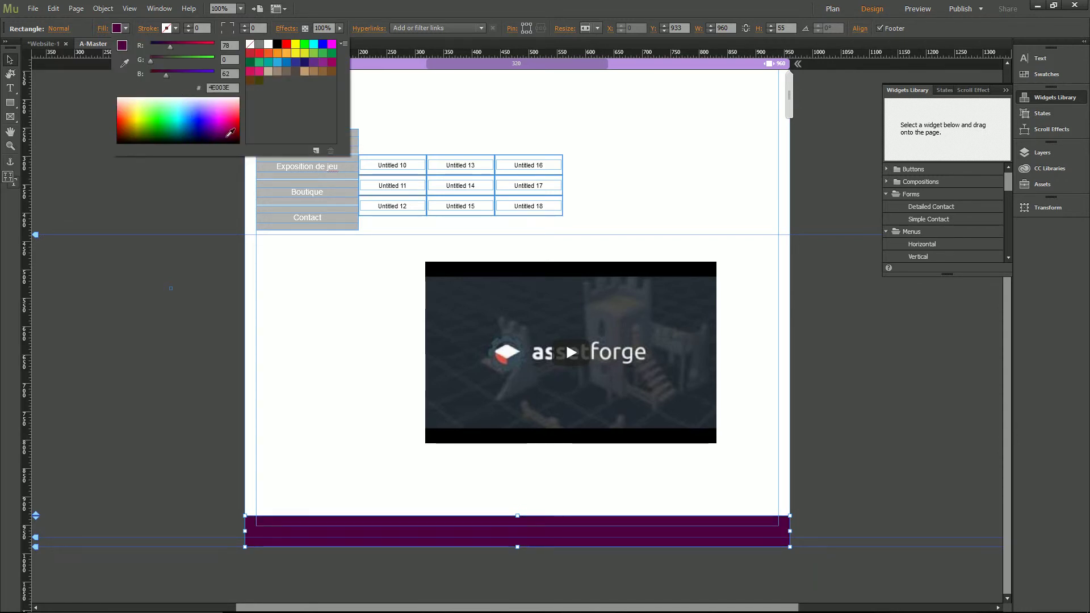
{"action": "left_click", "coordinate": [237, 134]}
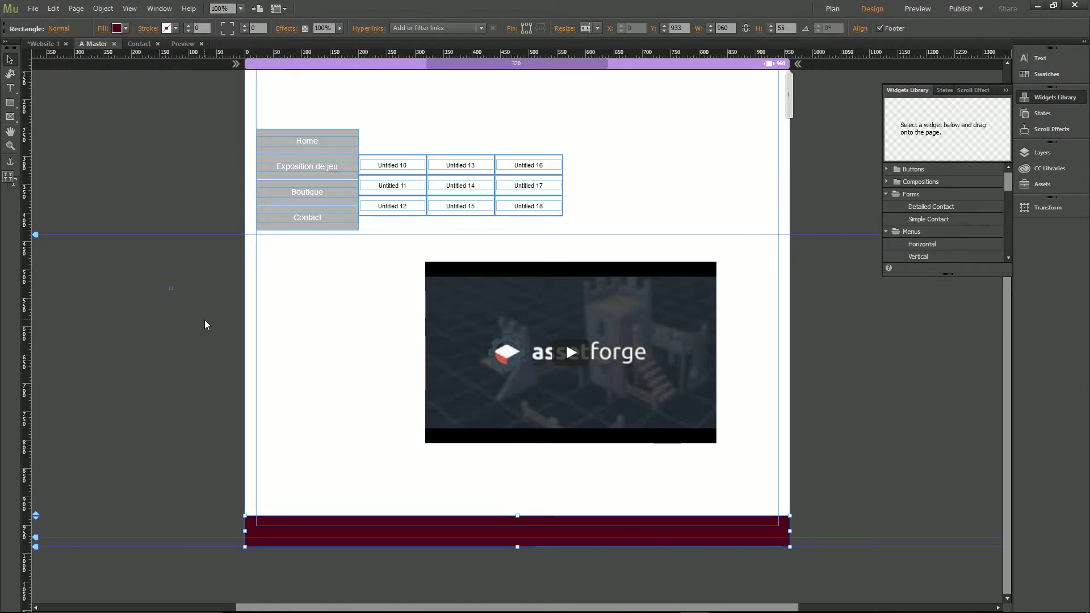
Save the site and delete the e-mails from the mail notifications.
{"action": "left_click", "coordinate": [33, 10]}
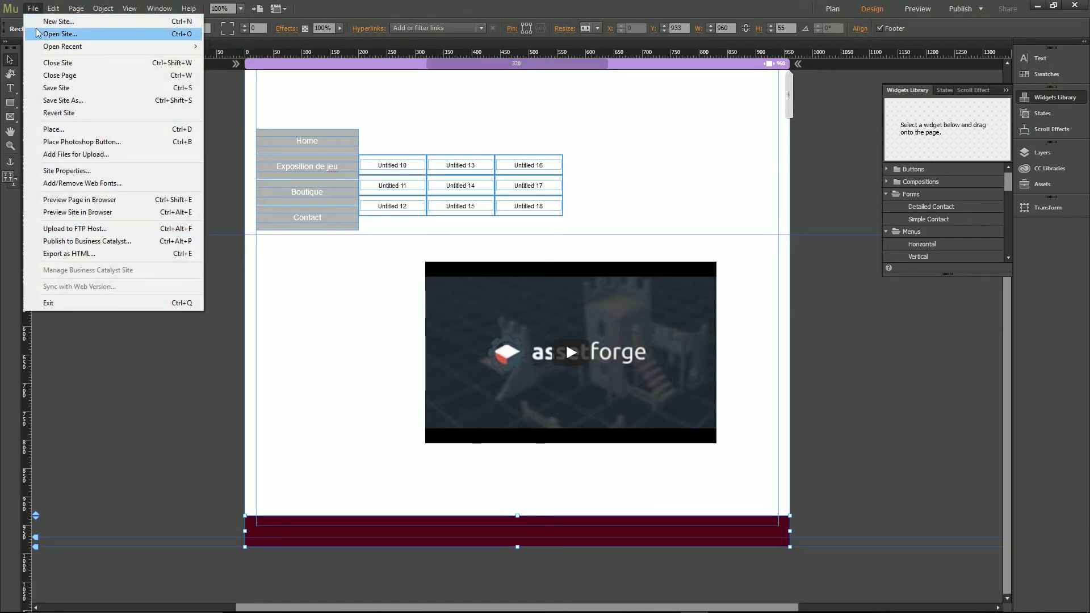
{"action": "left_click", "coordinate": [109, 91]}
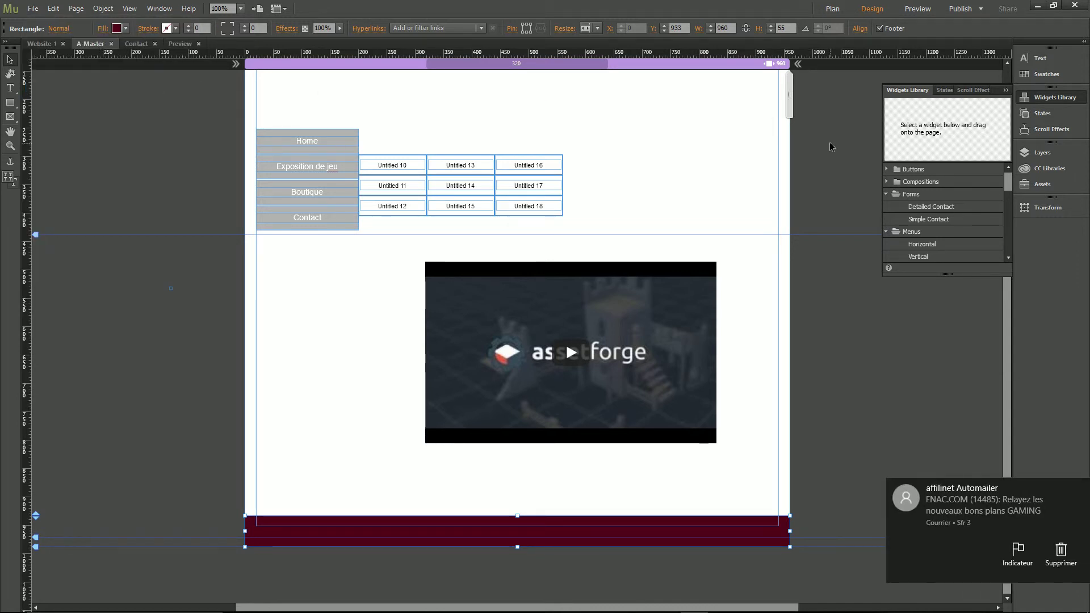
{"action": "left_click", "coordinate": [1061, 551]}
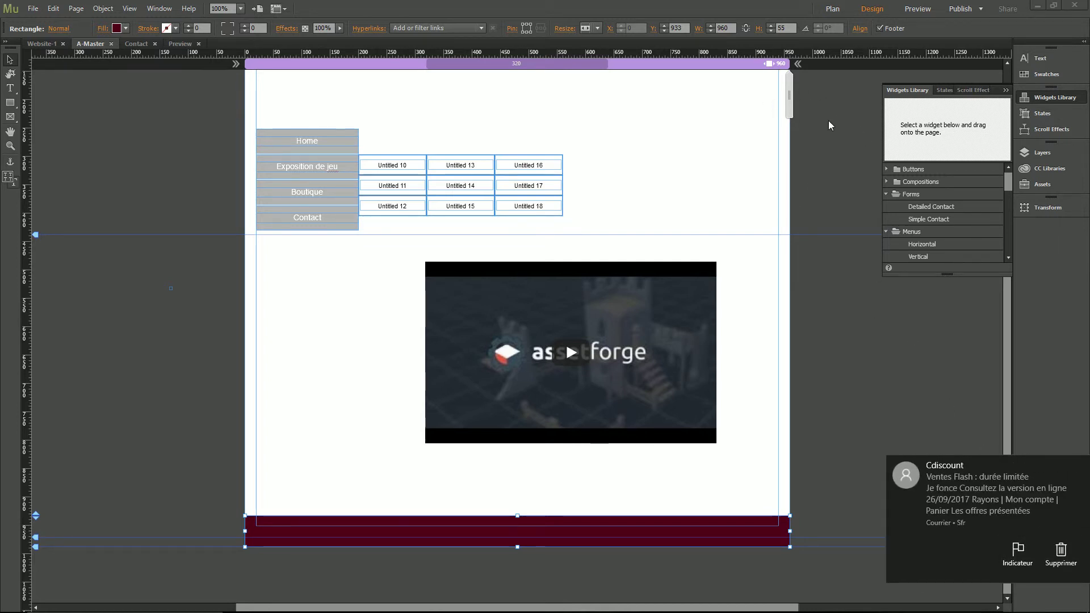
{"action": "left_click", "coordinate": [1065, 555]}
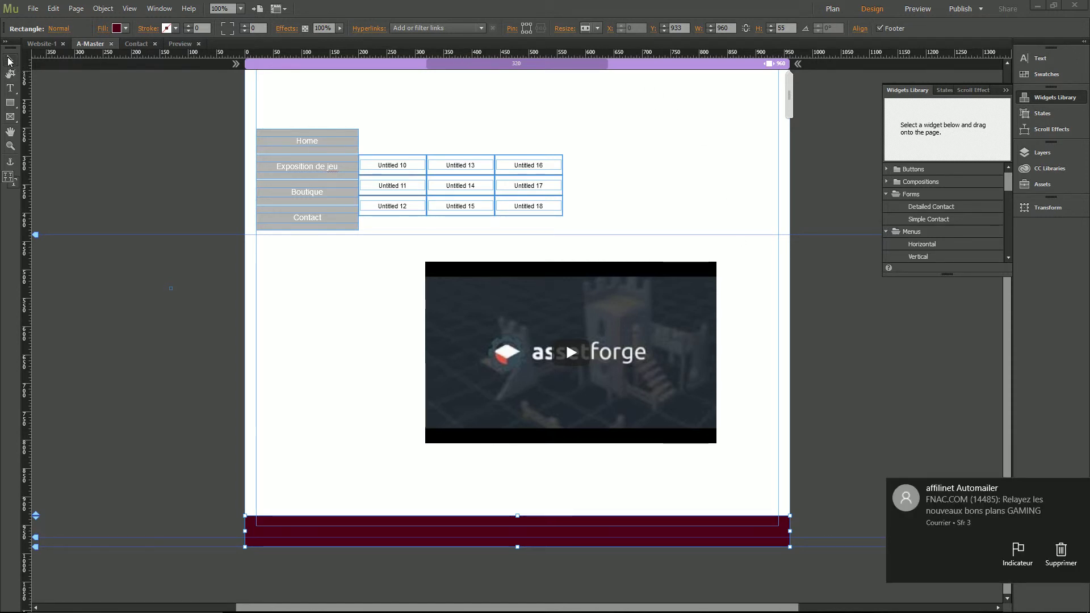
Save the site as Website-1 in the Documents folder, replacing the existing file.
{"action": "left_click", "coordinate": [33, 8]}
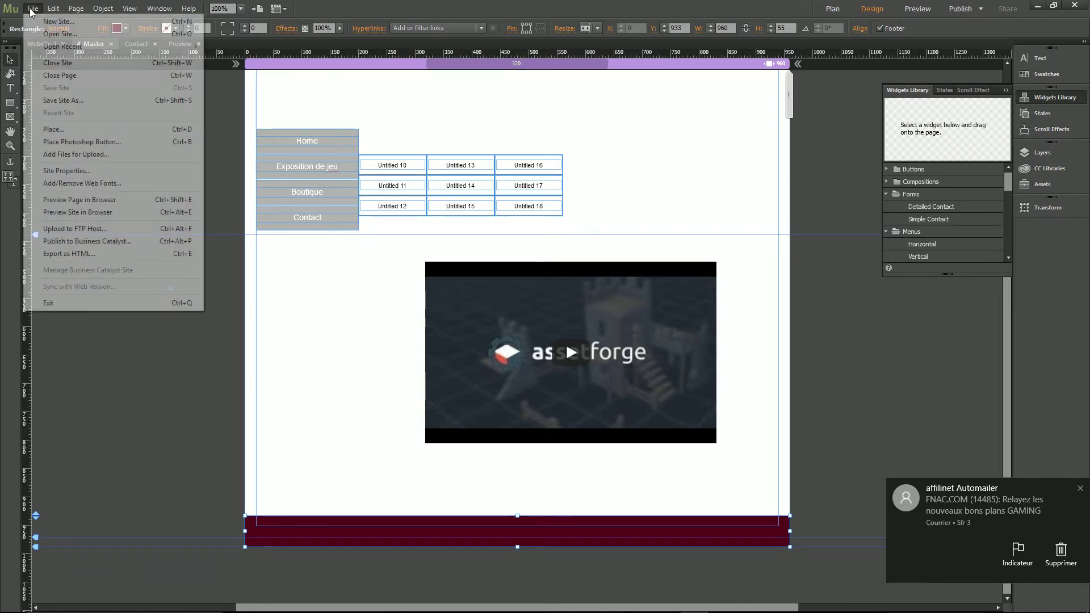
{"action": "left_click", "coordinate": [91, 100]}
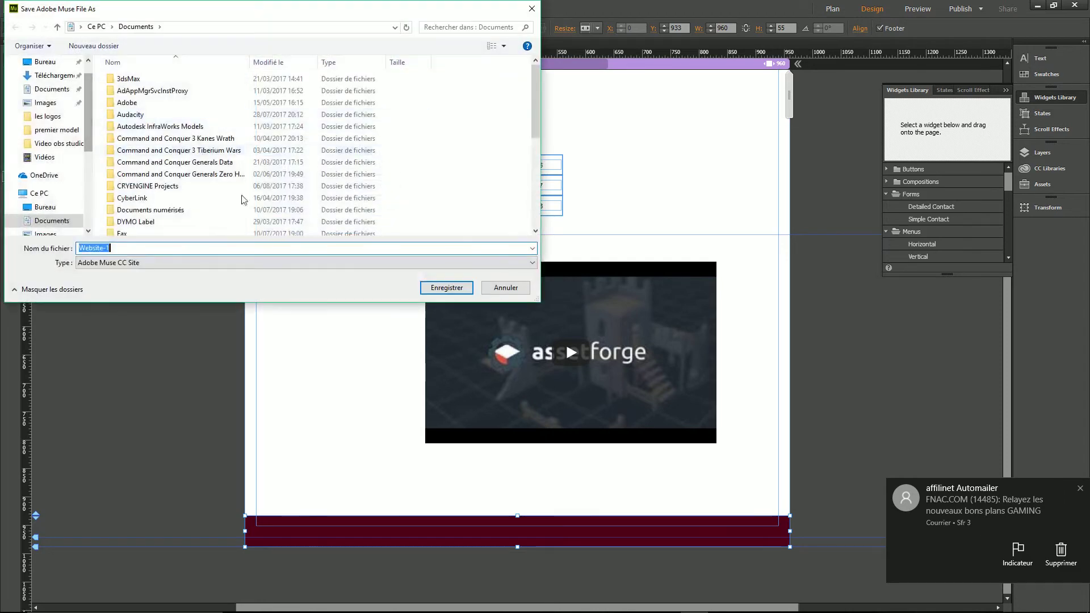
{"action": "left_click", "coordinate": [431, 287]}
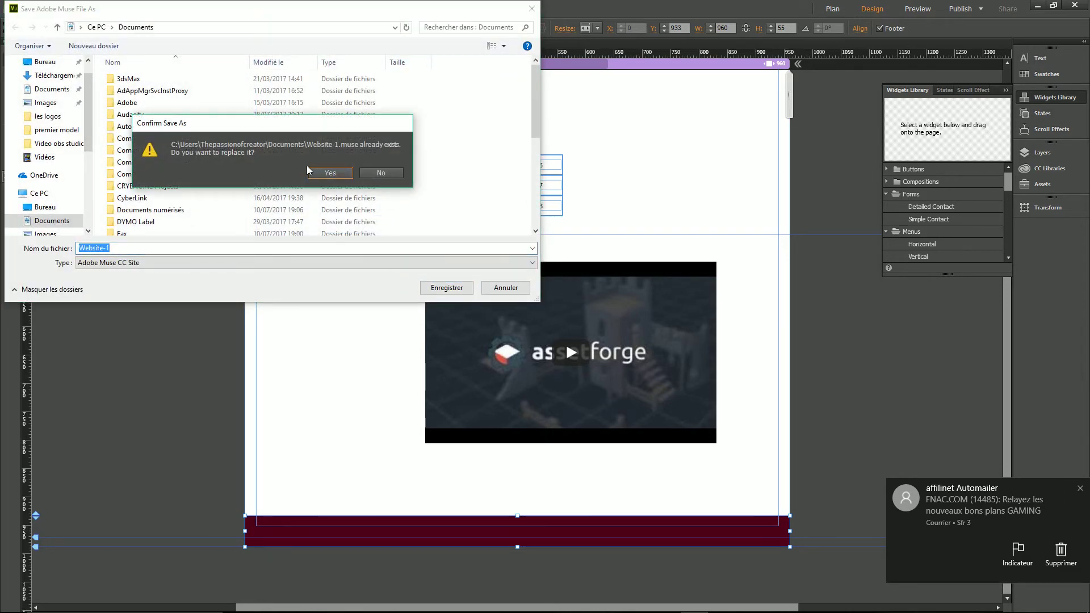
{"action": "left_click", "coordinate": [315, 171]}
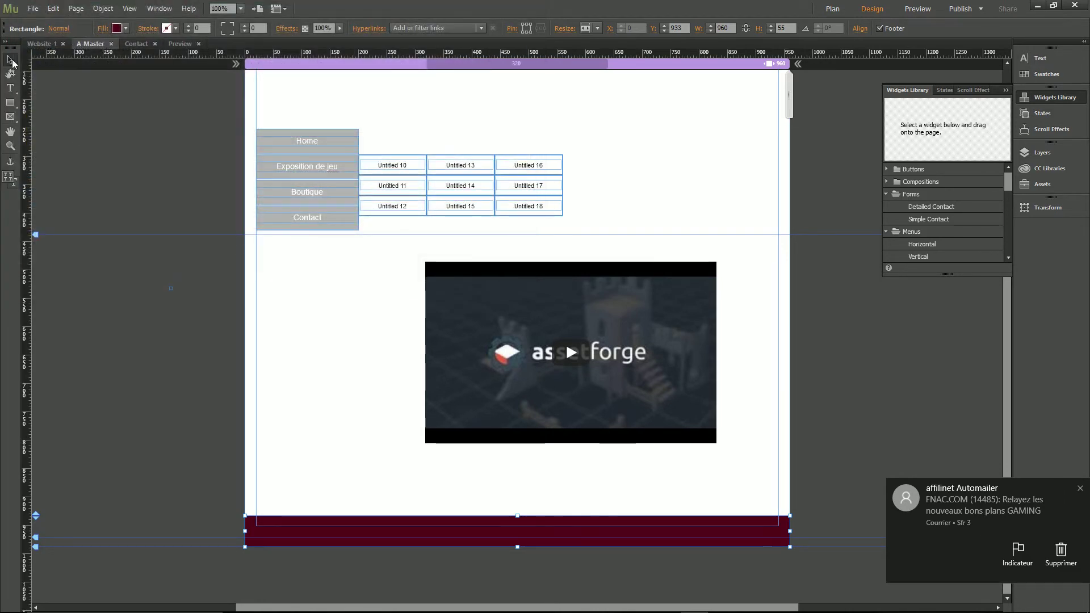
{"action": "left_click", "coordinate": [33, 8]}
{"action": "mouse_move", "coordinate": [50, 10]}
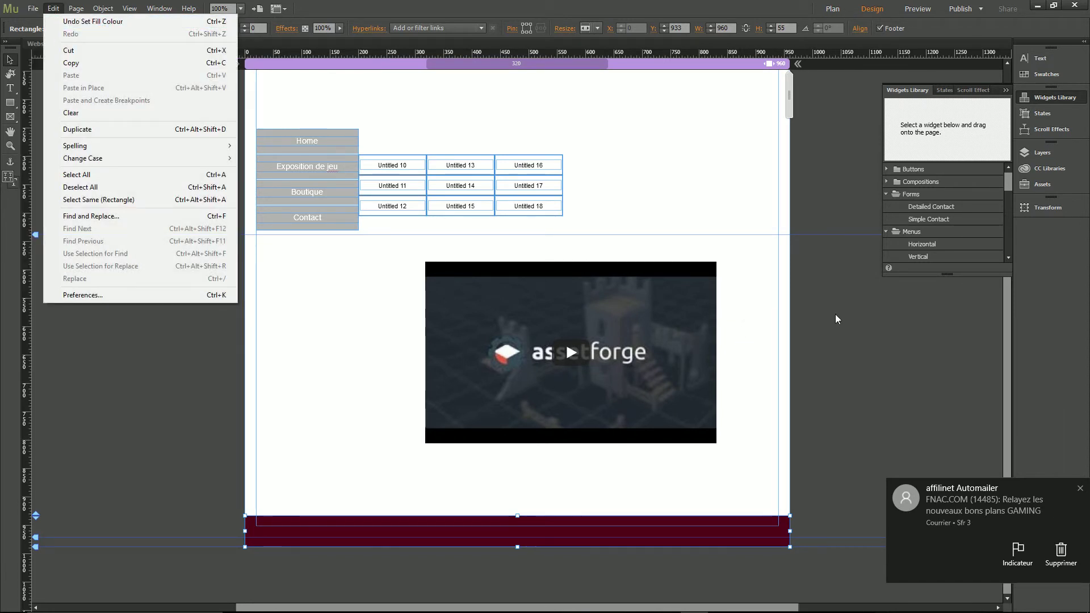
{"action": "left_click", "coordinate": [836, 314]}
Move the YouTube video widget beneath the vertical menu, aligned with the page margin at X 20, Y 494.
{"action": "left_click", "coordinate": [683, 355]}
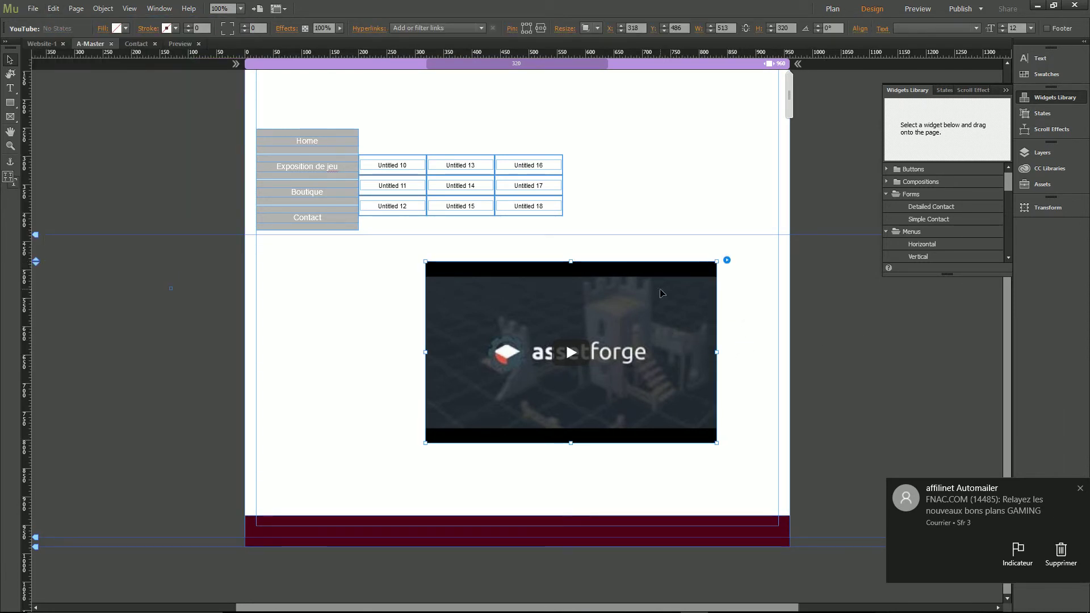
{"action": "left_click_drag", "start_coordinate": [670, 275], "coordinate": [502, 279]}
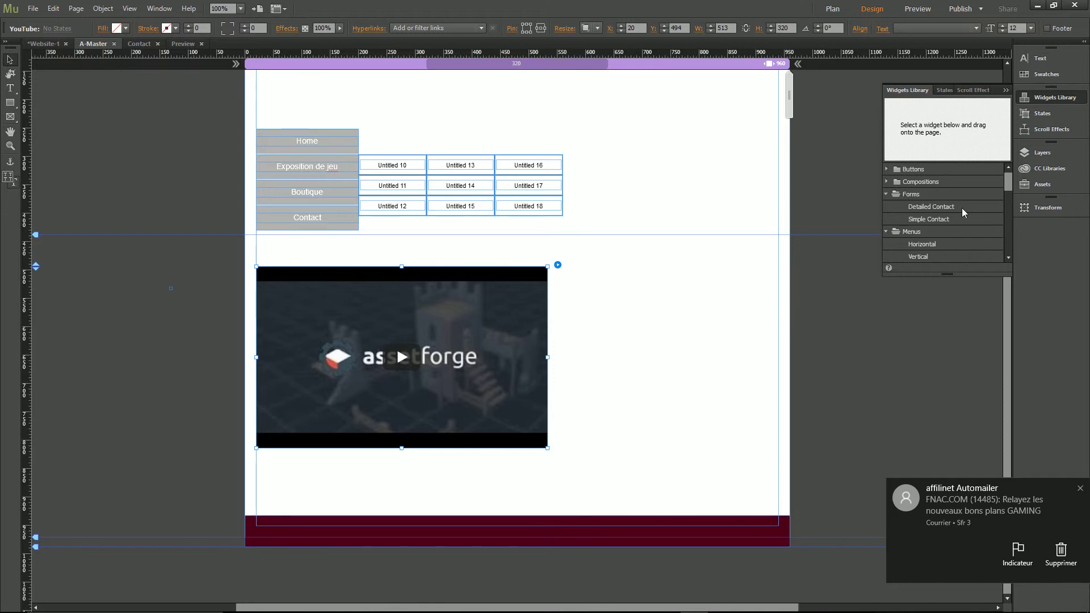
Place a PayPal widget beside the video at about X 761, Y 598 and show its available button types.
{"action": "scroll", "coordinate": [961, 211], "scroll_direction": "down", "scroll_amount": 3}
{"action": "scroll", "coordinate": [959, 213], "scroll_direction": "down", "scroll_amount": 1}
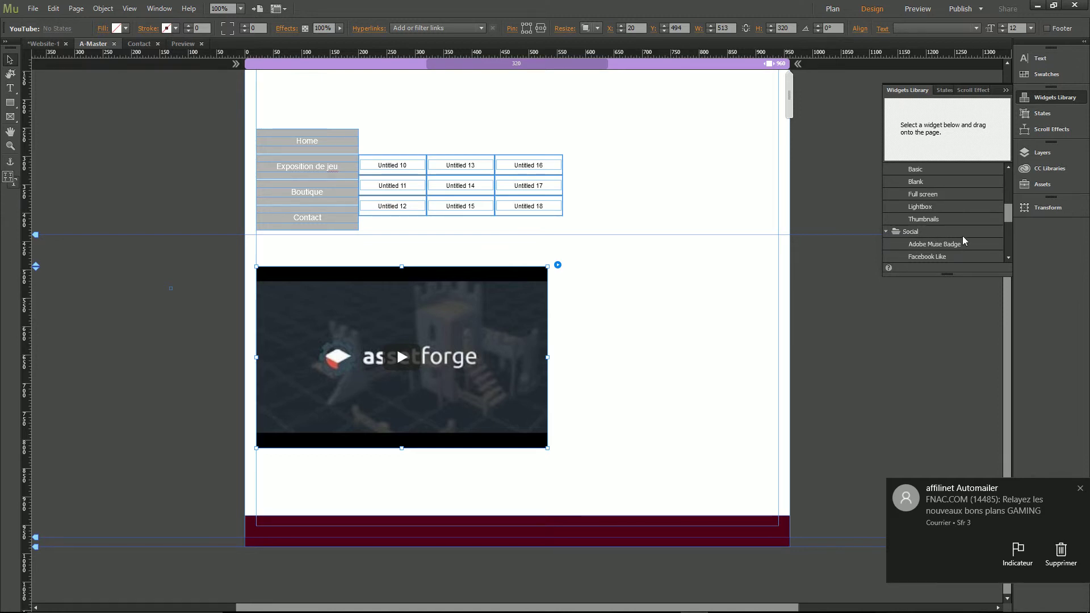
{"action": "scroll", "coordinate": [963, 240], "scroll_direction": "down", "scroll_amount": 1}
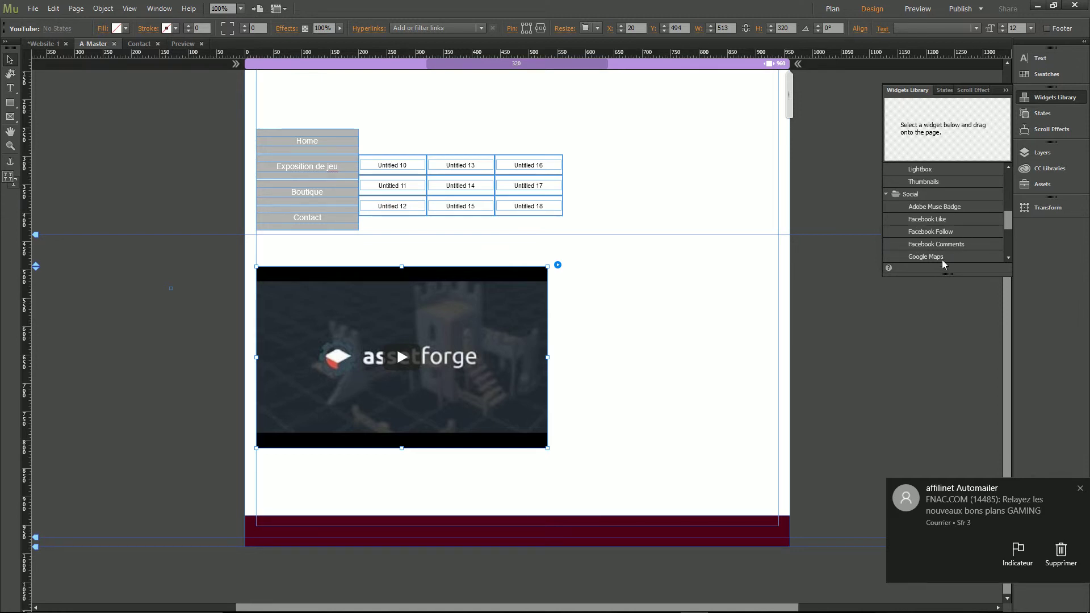
{"action": "scroll", "coordinate": [963, 230], "scroll_direction": "down", "scroll_amount": 2}
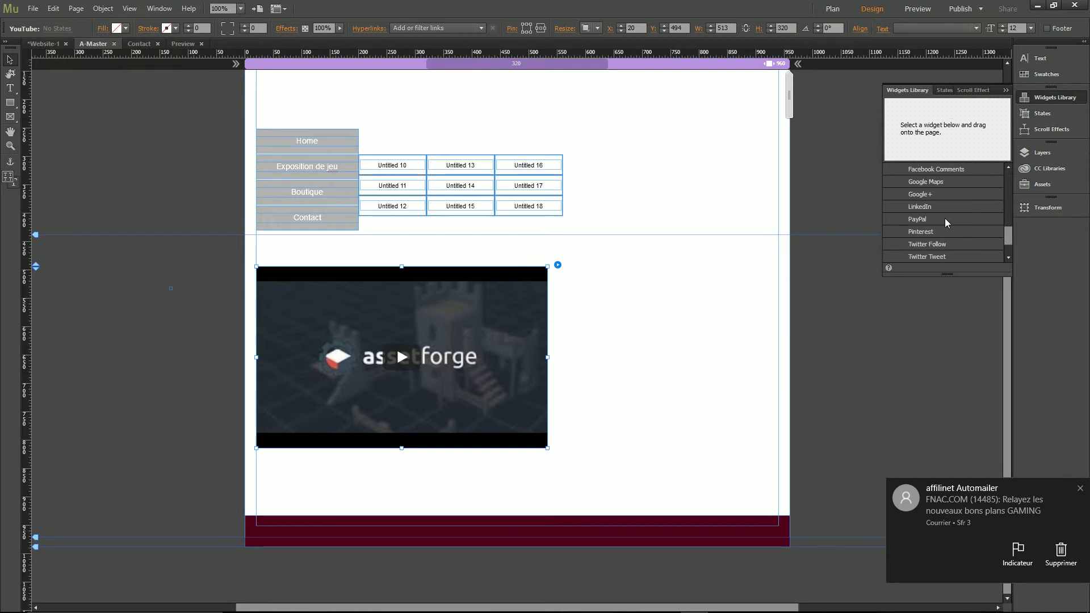
{"action": "left_click", "coordinate": [945, 218]}
{"action": "left_click_drag", "start_coordinate": [921, 215], "coordinate": [677, 330]}
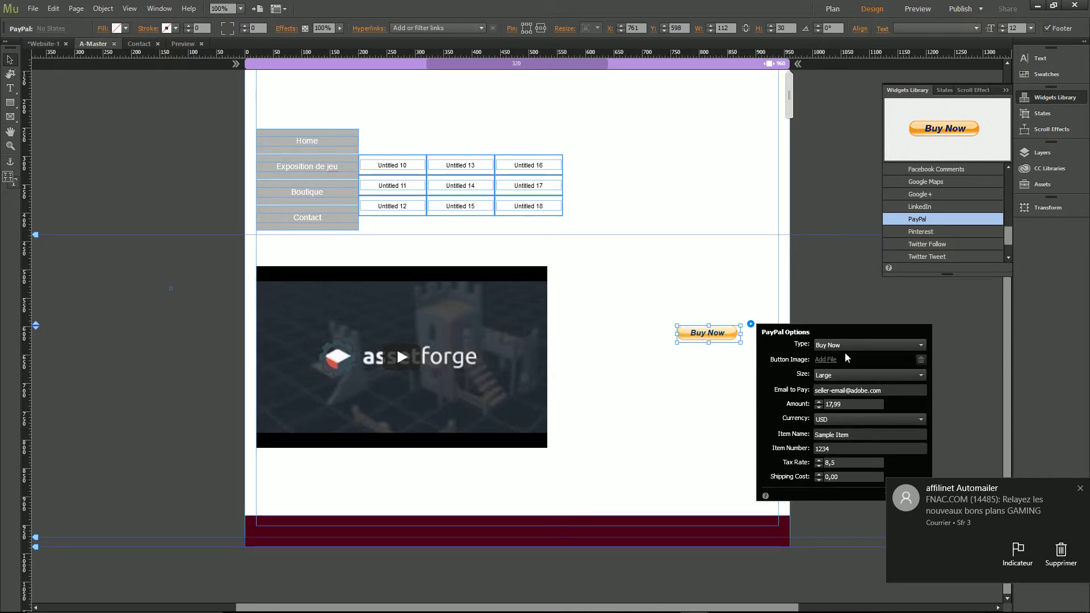
{"action": "left_click", "coordinate": [918, 345]}
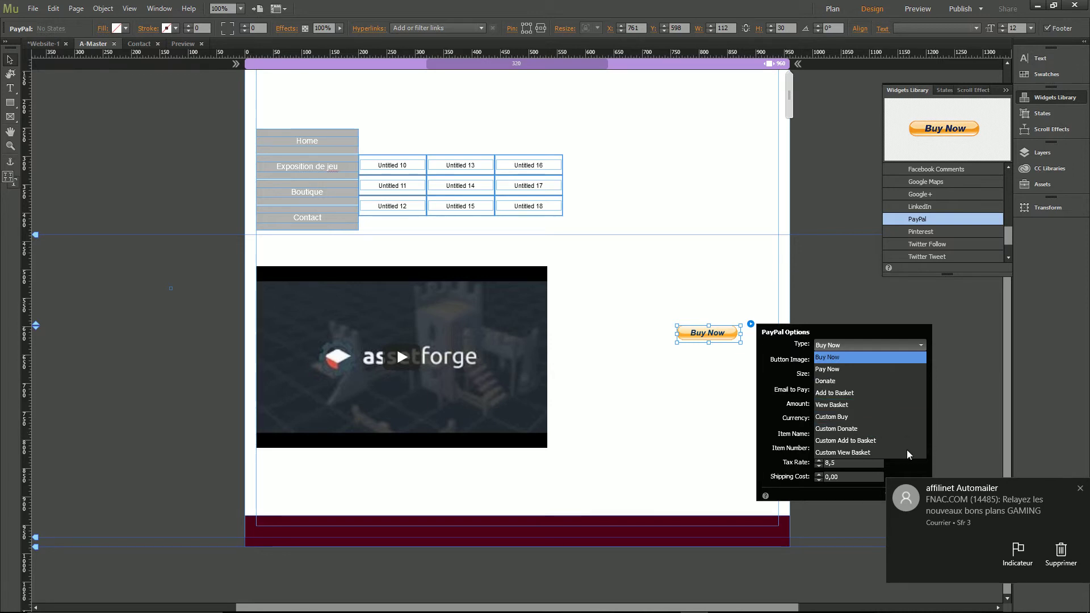
Set the PayPal button's currency to EUR and open its shipping cost for editing.
{"action": "left_click", "coordinate": [989, 390]}
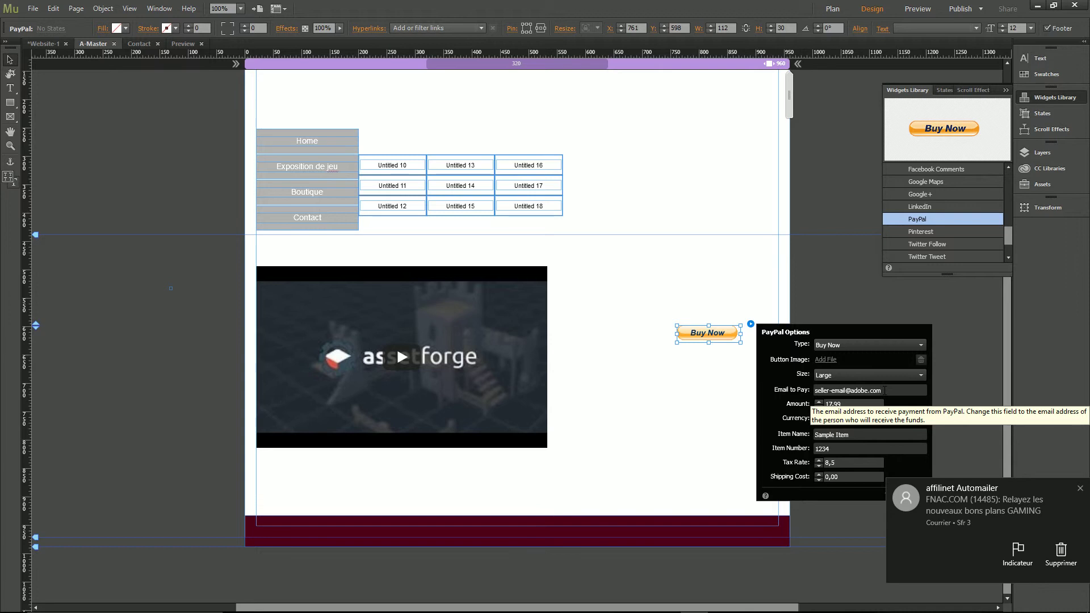
{"action": "left_click", "coordinate": [920, 422]}
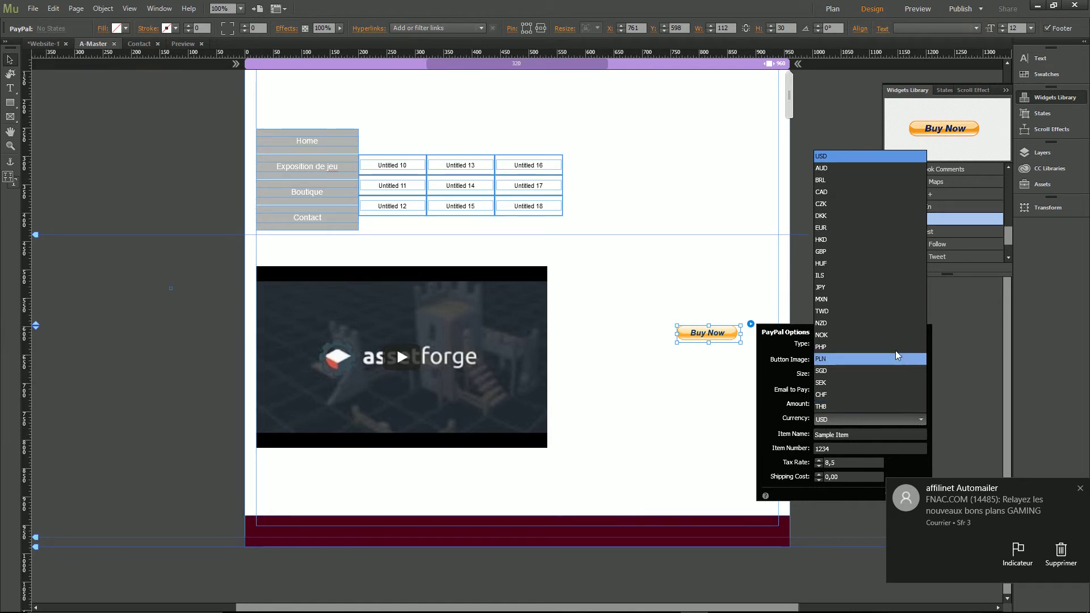
{"action": "left_click", "coordinate": [870, 228]}
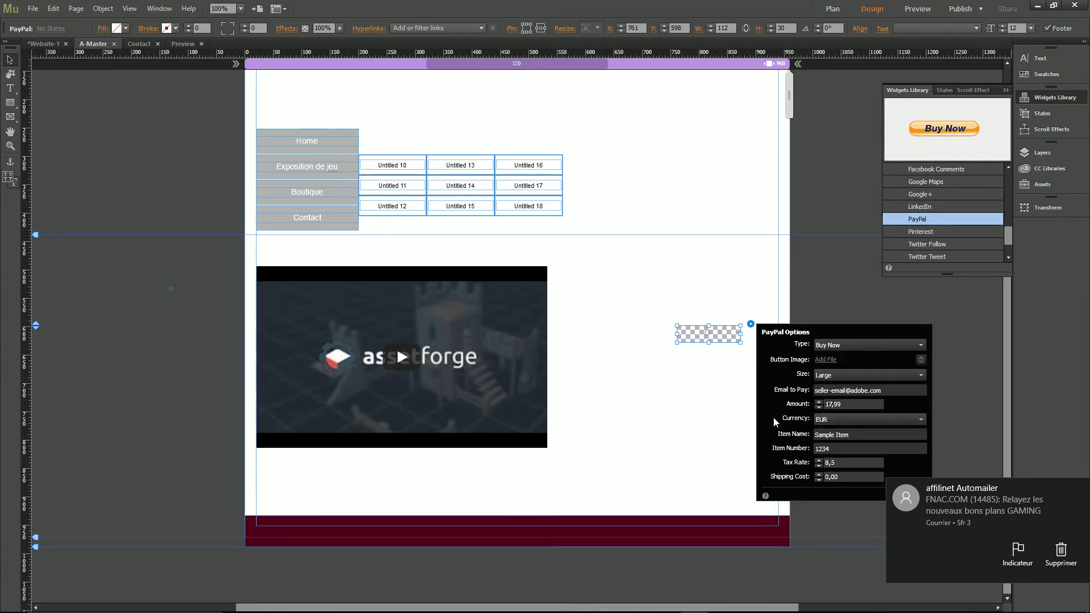
{"action": "left_click", "coordinate": [848, 478]}
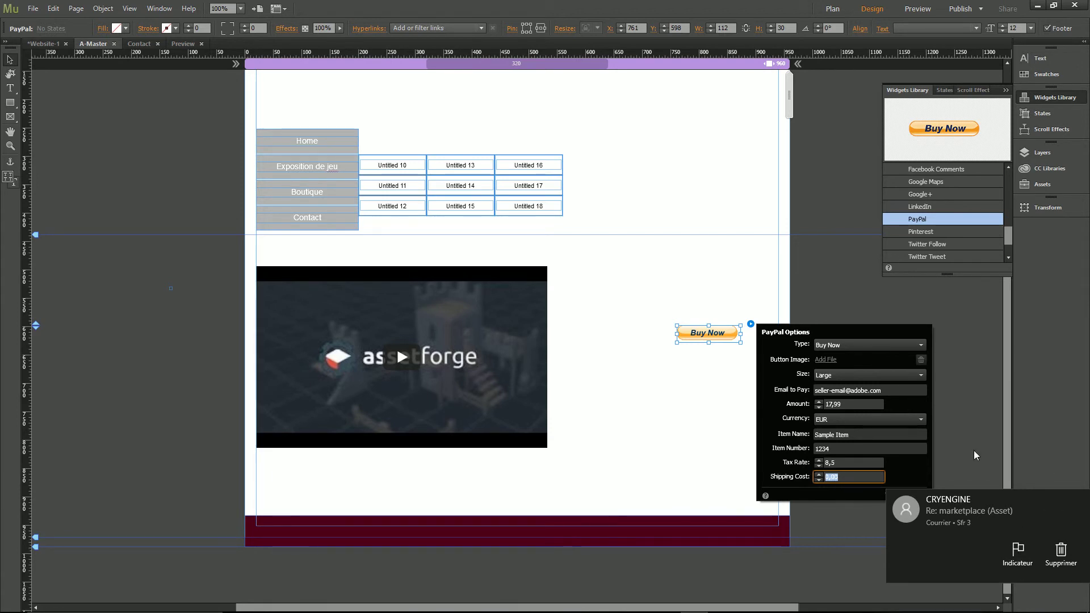
Dismiss the mail notifications and review the PayPal button's options.
{"action": "left_click", "coordinate": [1080, 499]}
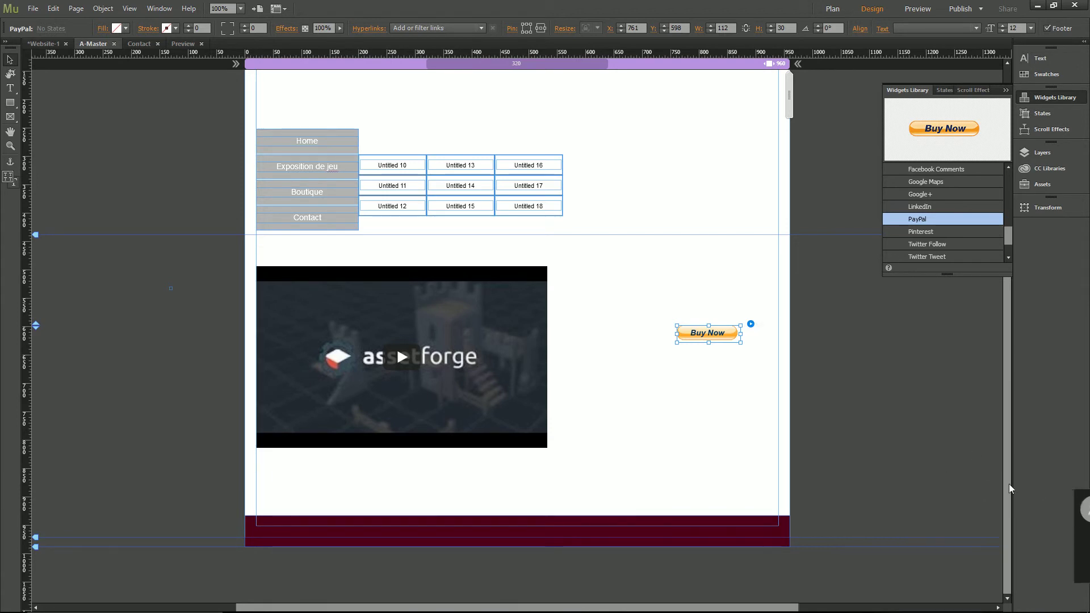
{"action": "left_click", "coordinate": [751, 323]}
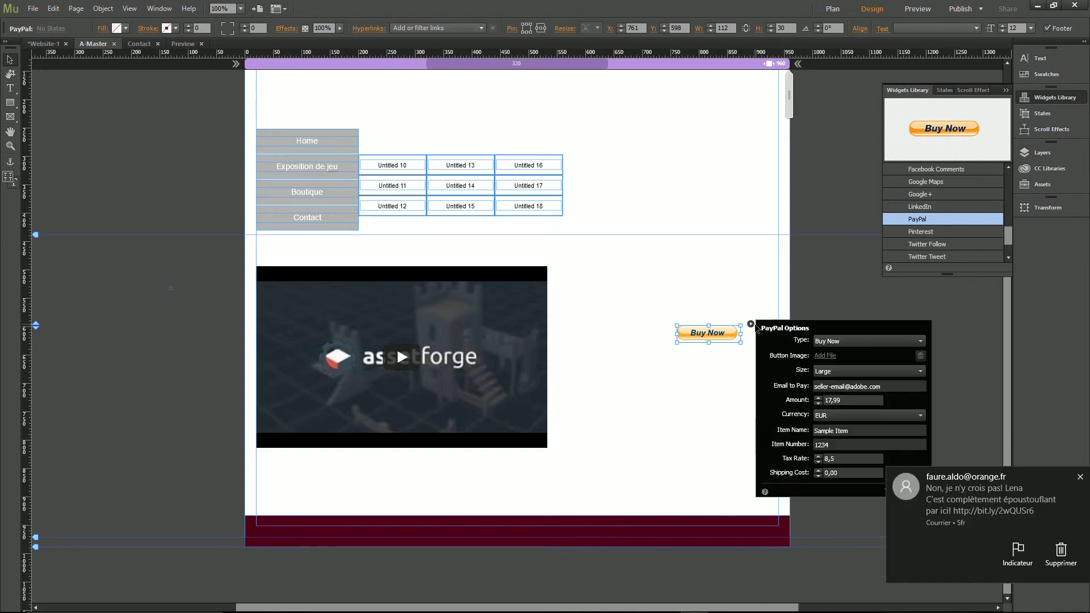
{"action": "left_click", "coordinate": [1080, 477]}
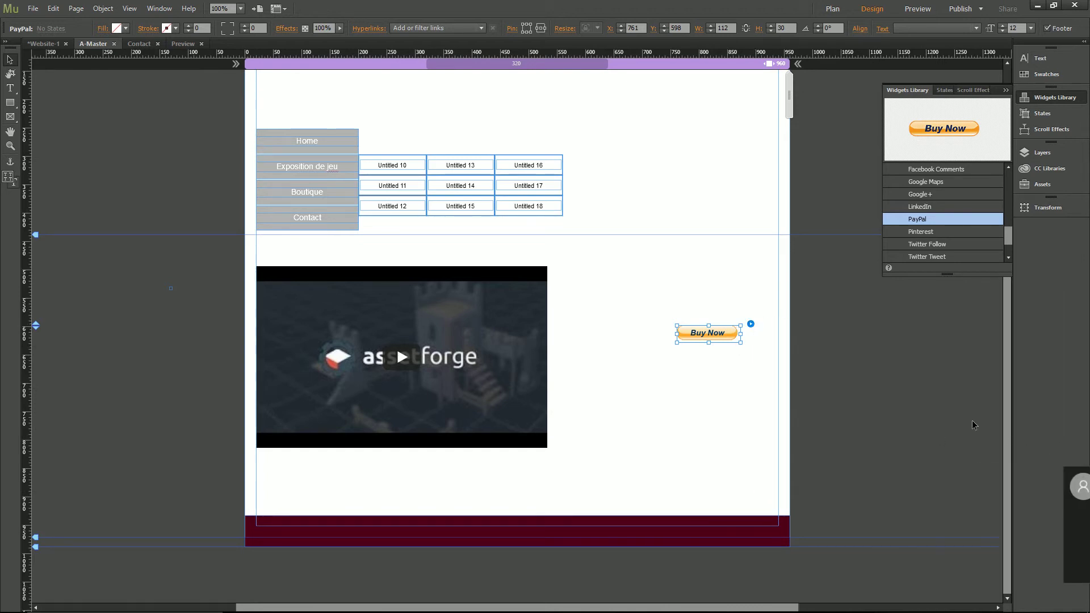
{"action": "left_click", "coordinate": [750, 324]}
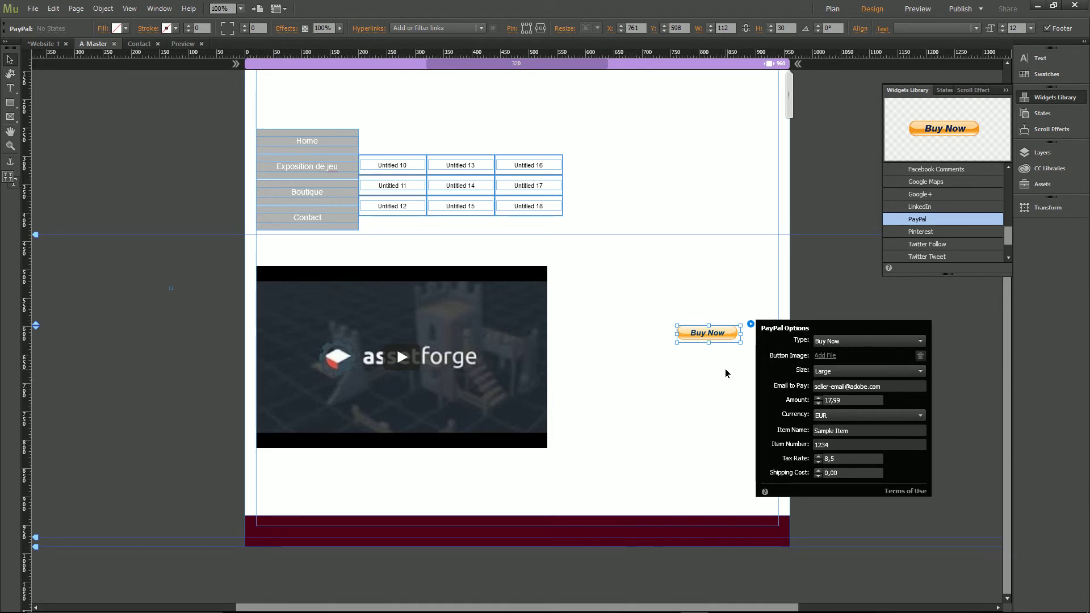
{"action": "left_click", "coordinate": [740, 246]}
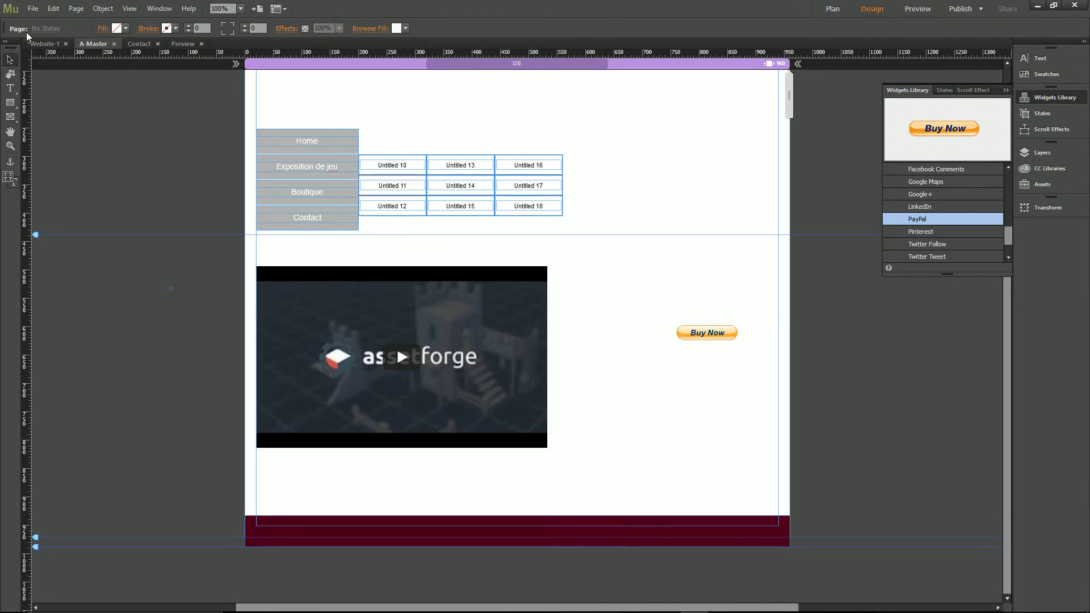
Preview the A-Master and test its Buy Now button through to the PayPal checkout, and close the preview.
{"action": "left_click", "coordinate": [914, 13]}
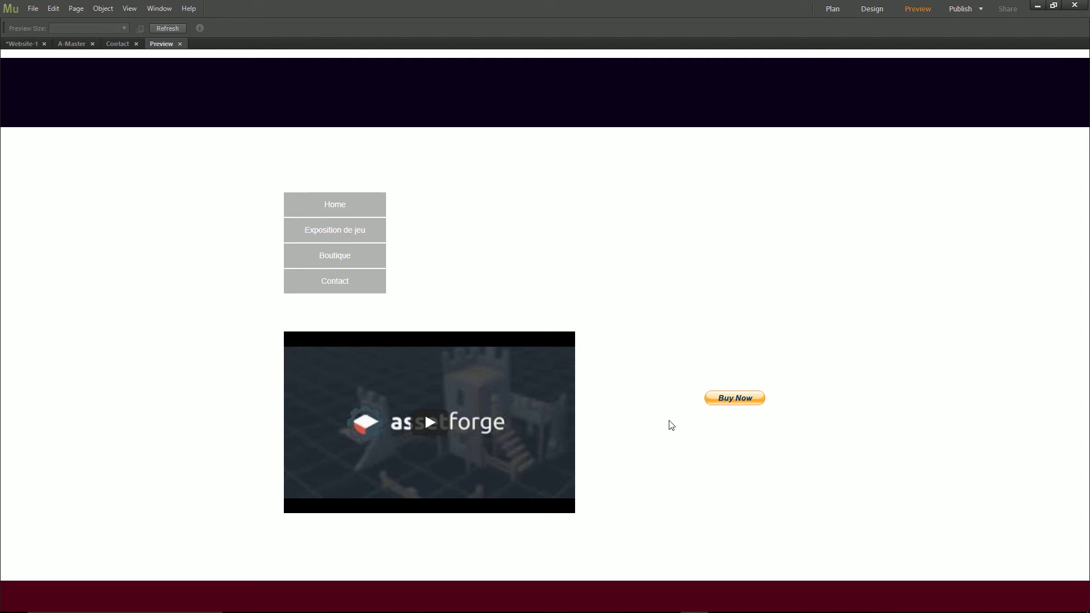
{"action": "left_click", "coordinate": [733, 402]}
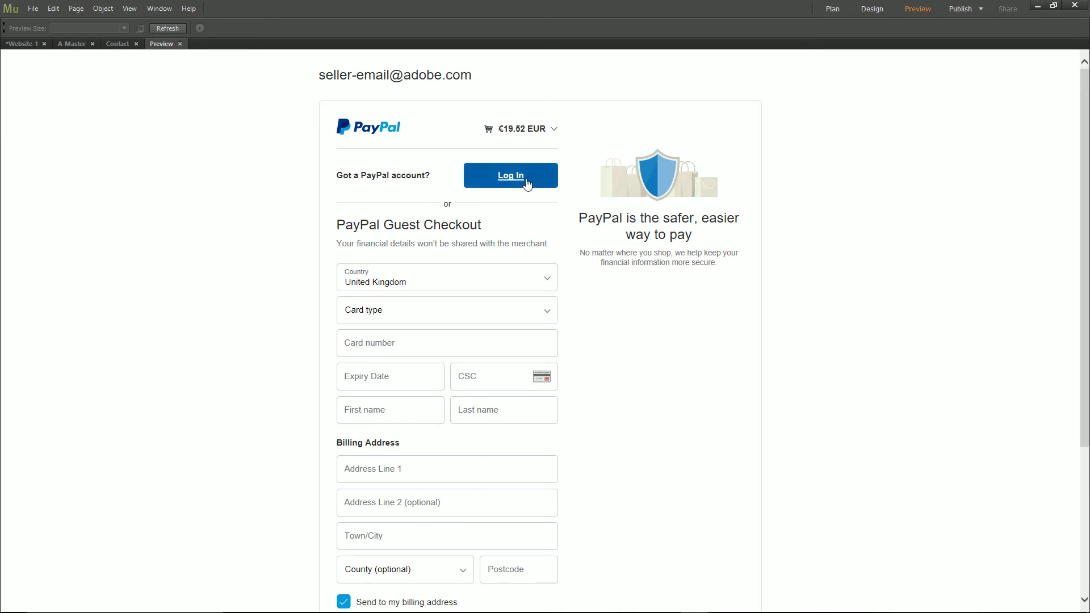
{"action": "left_click", "coordinate": [180, 44]}
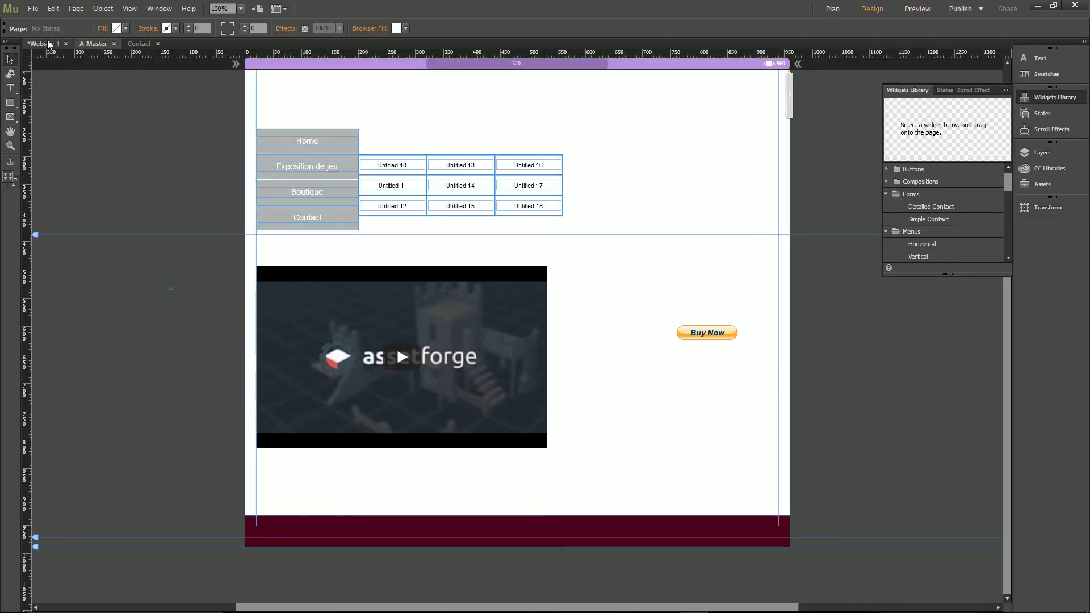
Open the Home page from the site plan to examine how the master's content appears on it, and close it.
{"action": "left_click", "coordinate": [42, 44]}
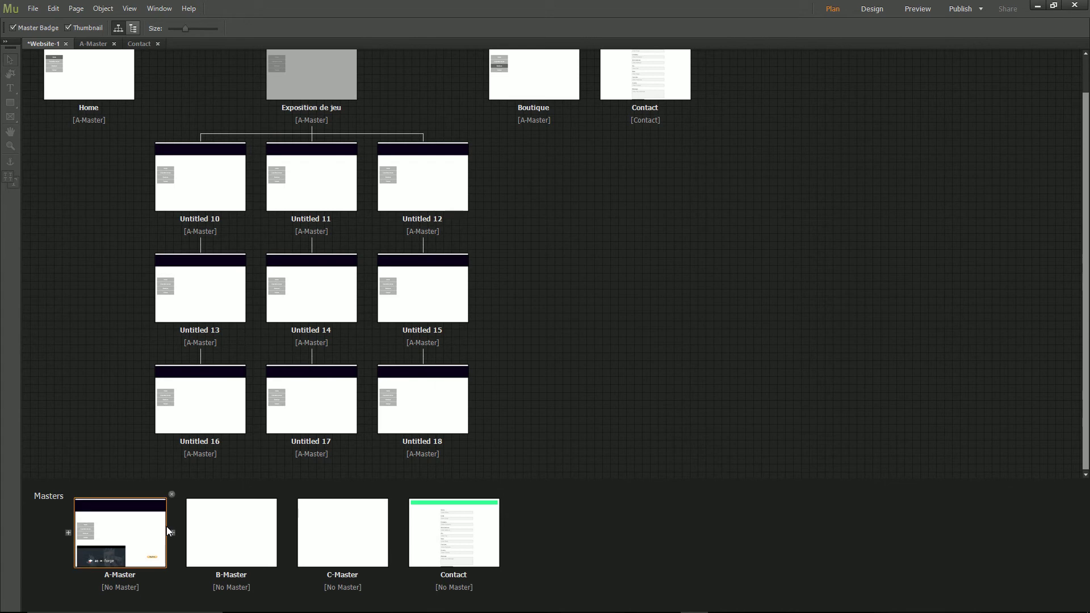
{"action": "double_click", "coordinate": [123, 84]}
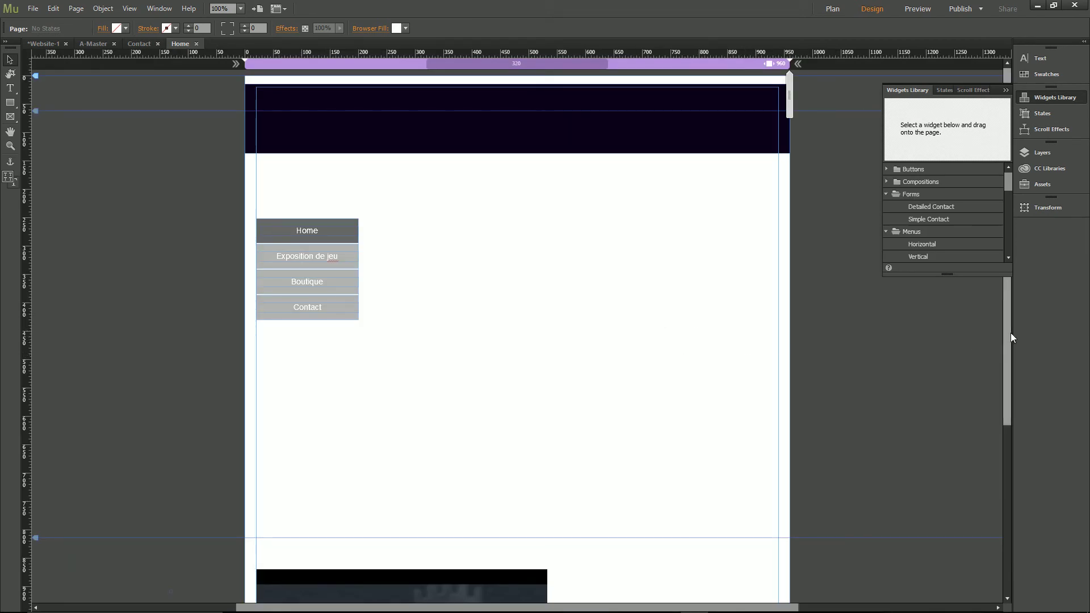
{"action": "scroll", "coordinate": [1011, 333], "scroll_direction": "down", "scroll_amount": 3}
{"action": "left_click_drag", "start_coordinate": [1008, 465], "coordinate": [978, 264]}
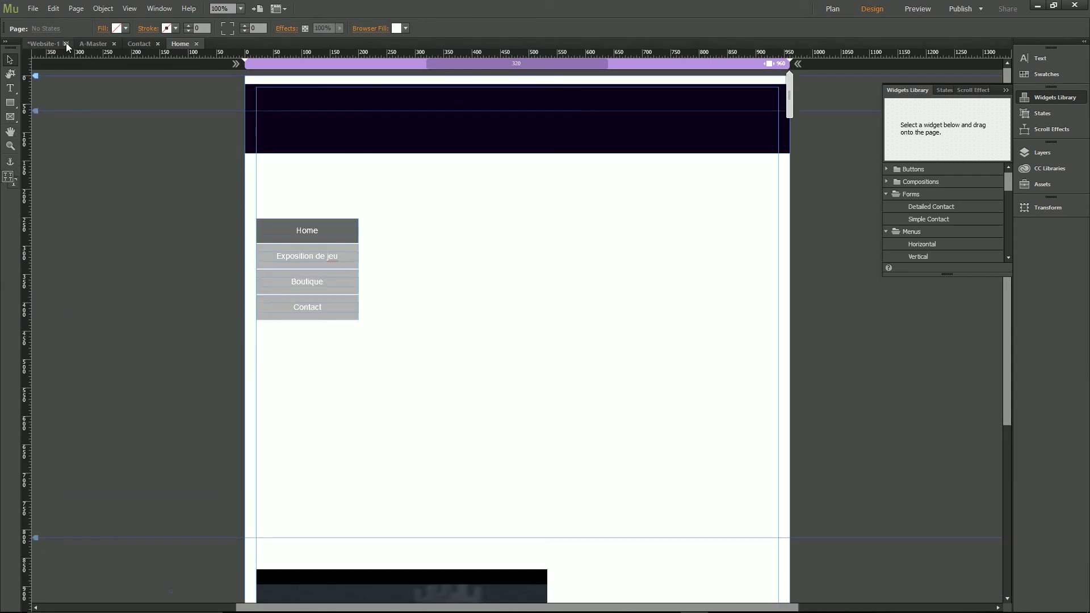
{"action": "left_click", "coordinate": [197, 44]}
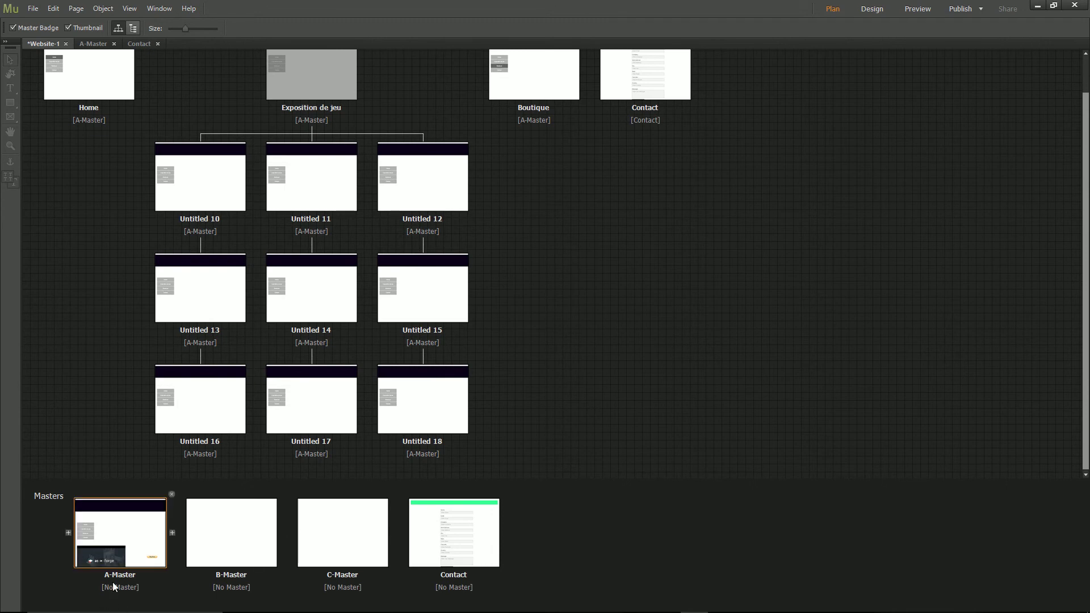
{"action": "mouse_move", "coordinate": [121, 518]}
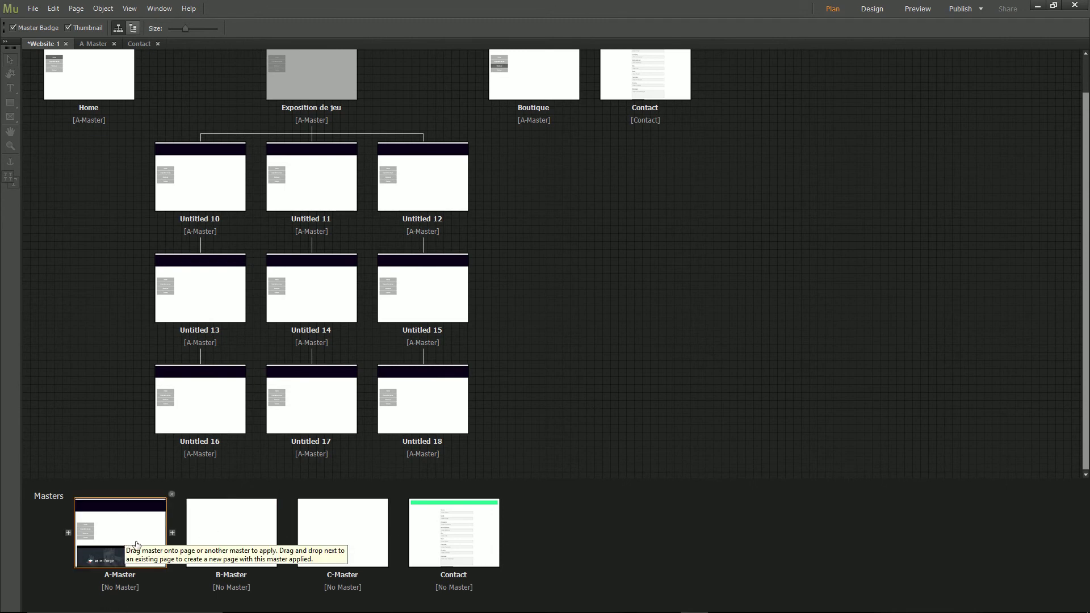
{"action": "mouse_move", "coordinate": [249, 532]}
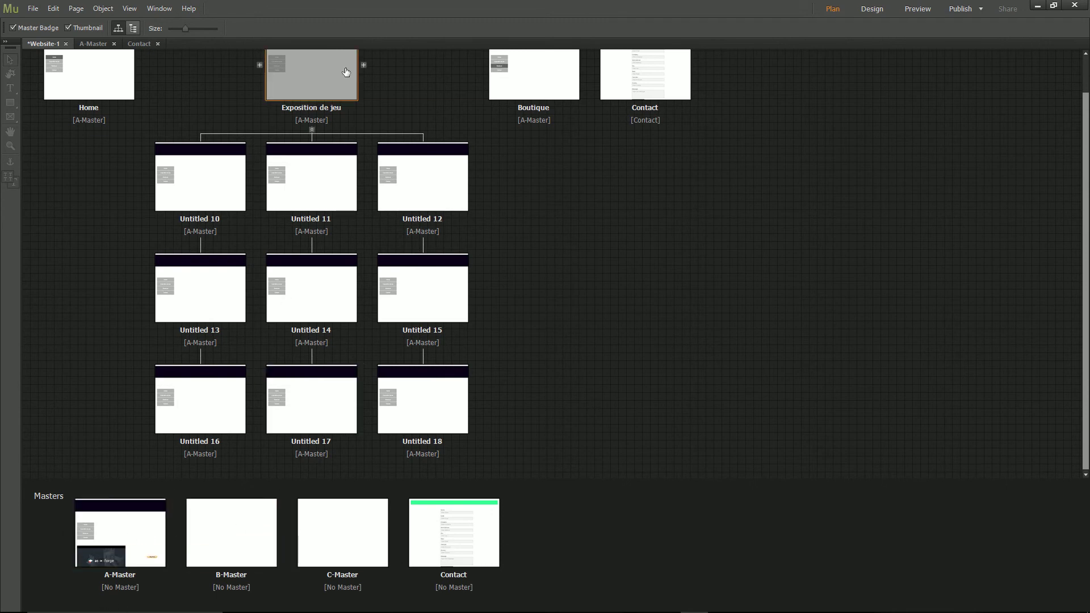
{"action": "left_click_drag", "start_coordinate": [146, 556], "coordinate": [335, 76]}
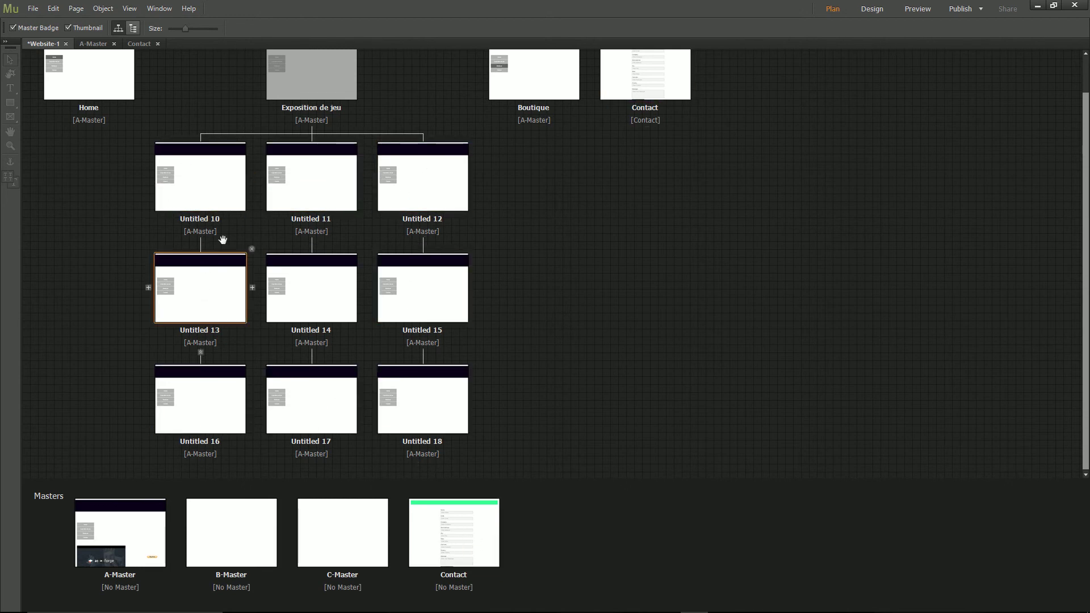
Preview the Contact master with its form and close the preview.
{"action": "left_click", "coordinate": [925, 9]}
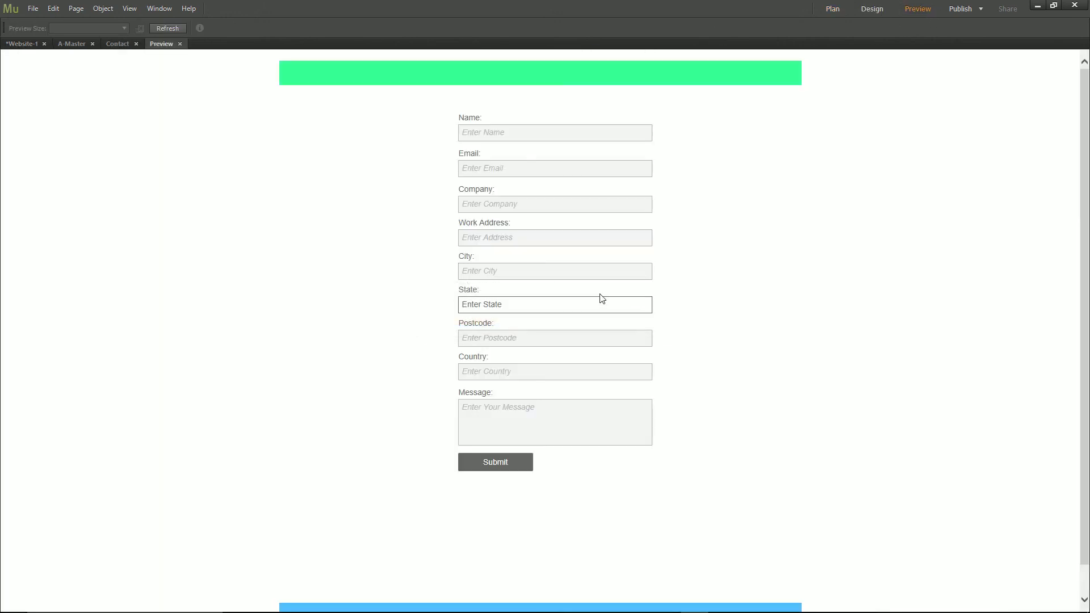
{"action": "left_click", "coordinate": [180, 44]}
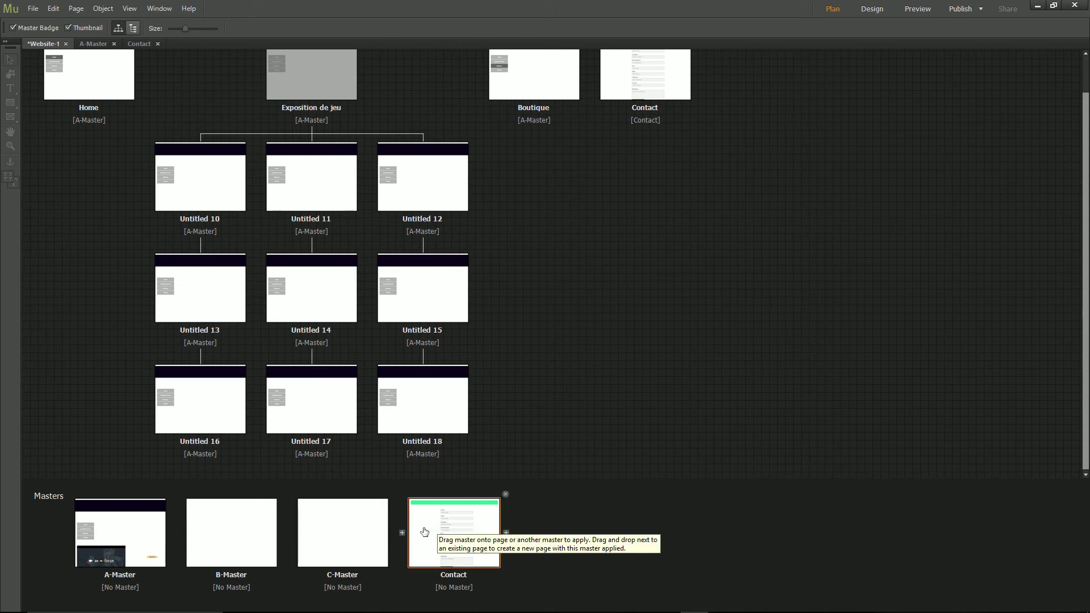
Place a vertical menu widget on the Contact master, left of the contact form, at about X 26, Y 229.
{"action": "double_click", "coordinate": [472, 534]}
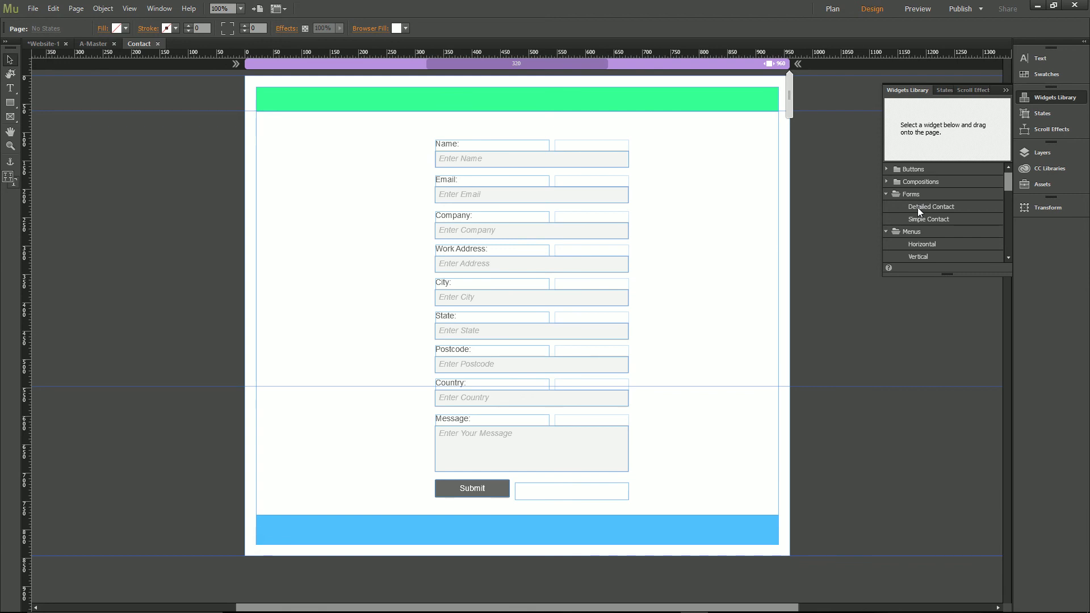
{"action": "left_click", "coordinate": [914, 256]}
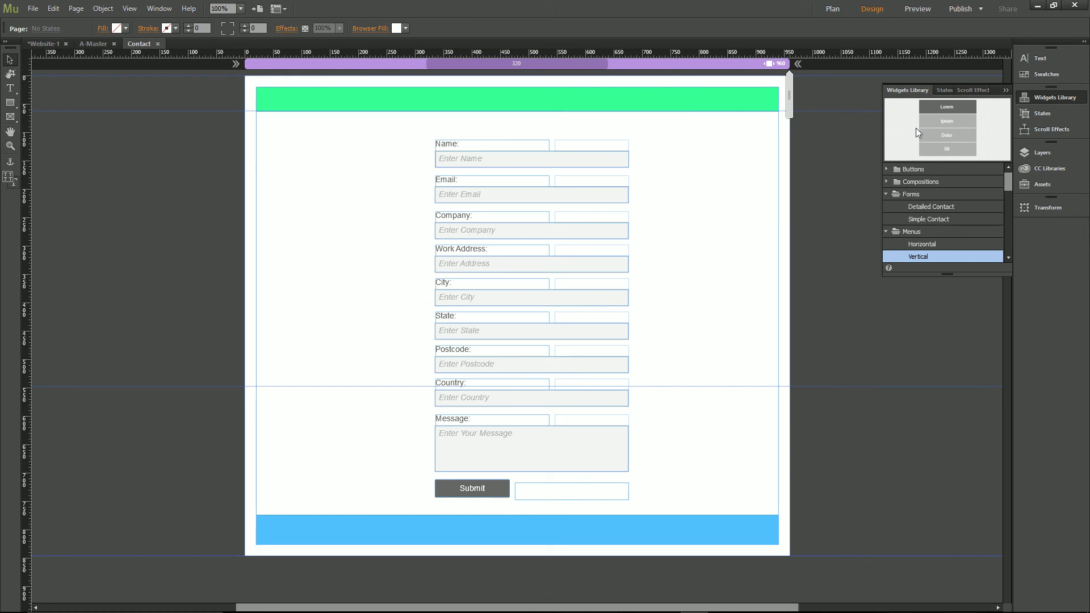
{"action": "left_click_drag", "start_coordinate": [920, 258], "coordinate": [258, 205]}
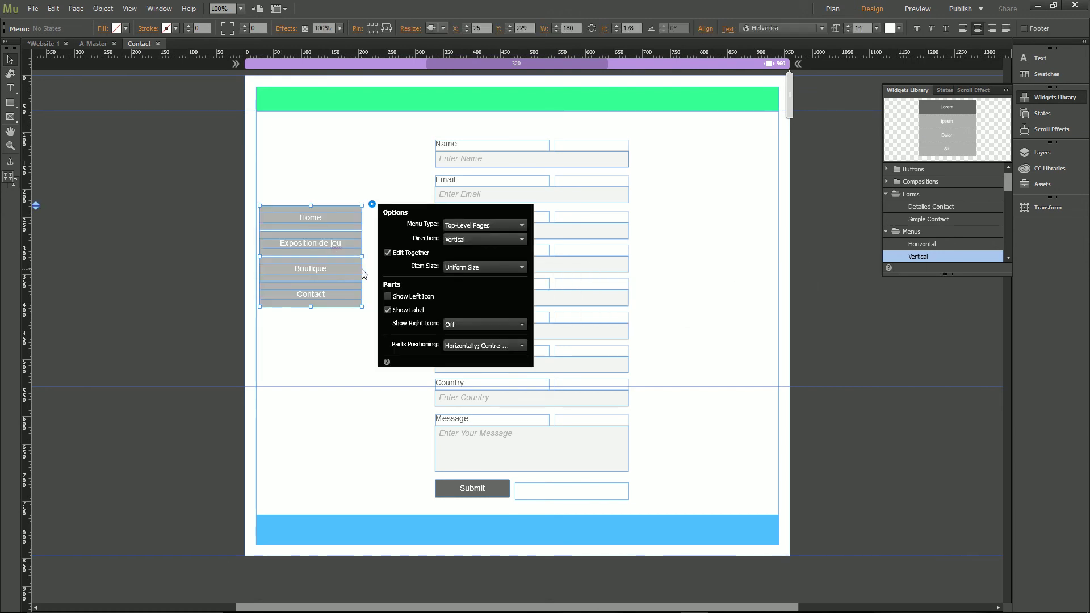
{"action": "left_click", "coordinate": [397, 162]}
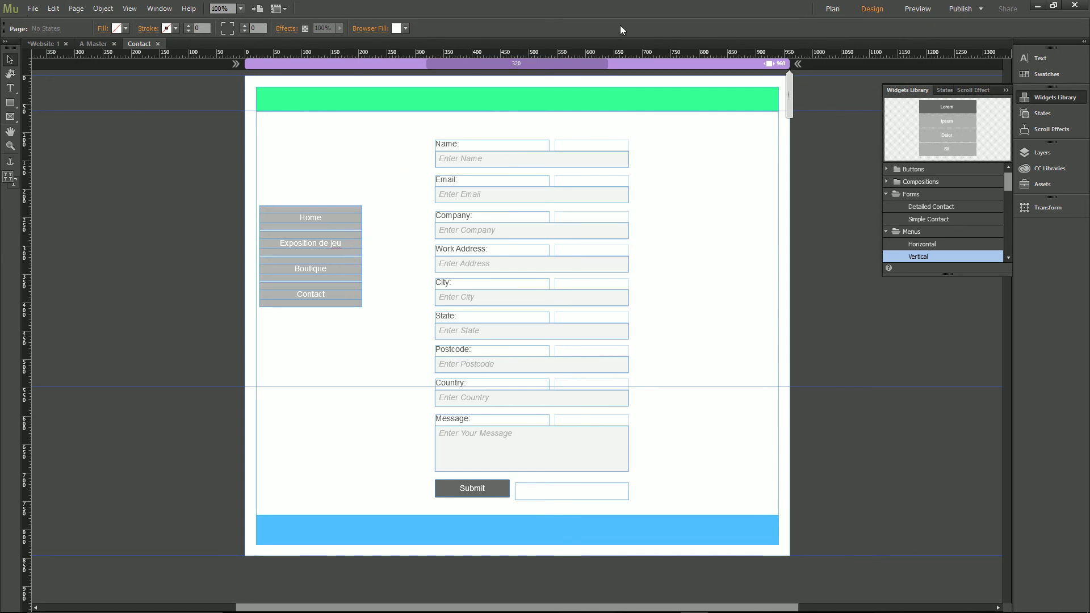
Preview the Contact master, follow its new menu to the Boutique page and examine that page from header to footer.
{"action": "left_click", "coordinate": [917, 9]}
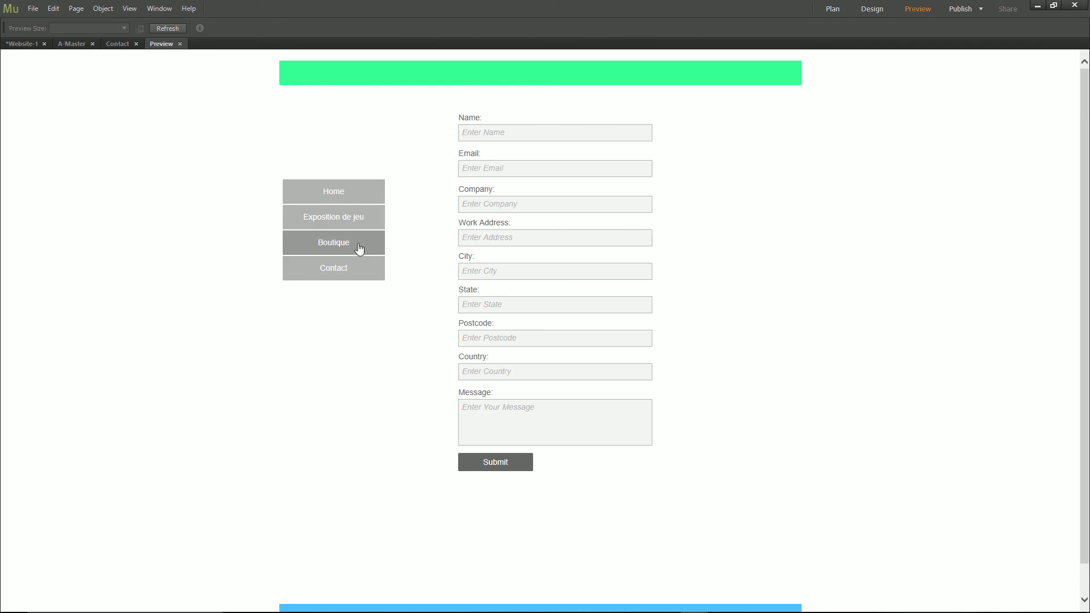
{"action": "left_click", "coordinate": [358, 244]}
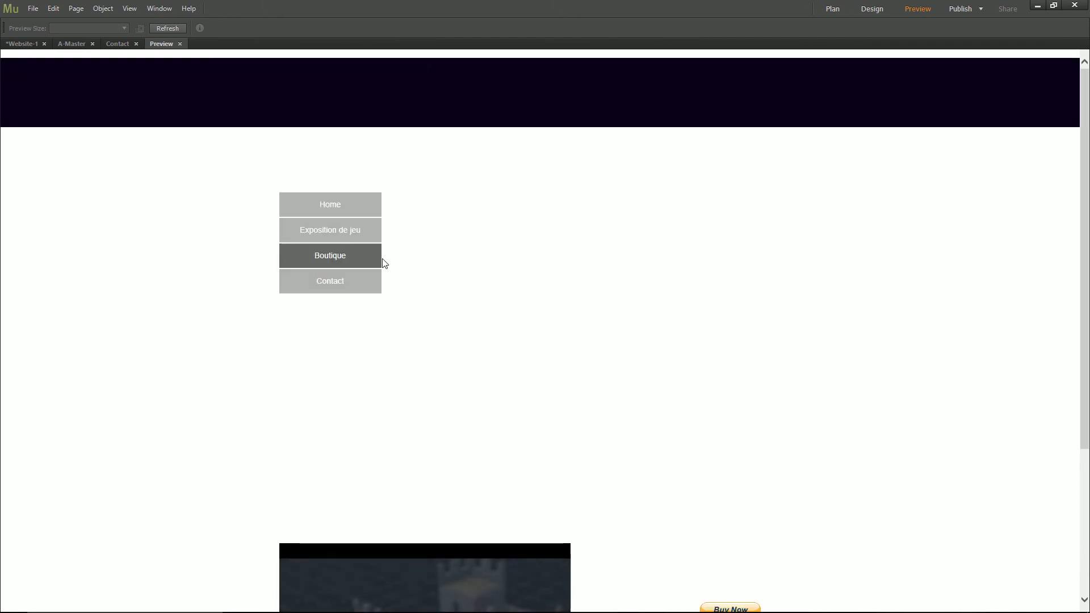
{"action": "scroll", "coordinate": [749, 357], "scroll_direction": "down", "scroll_amount": 3}
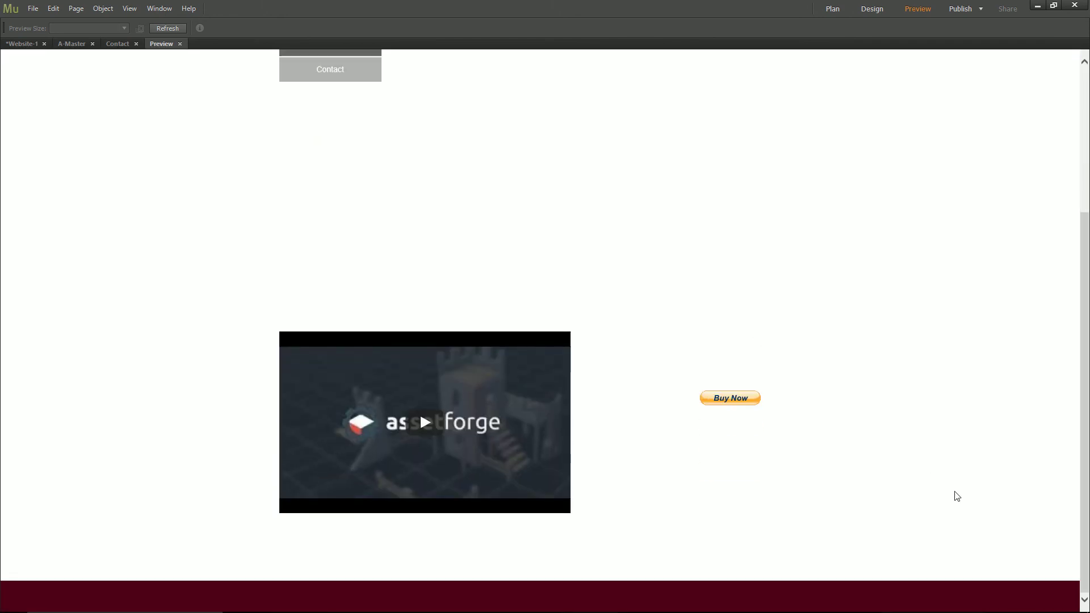
{"action": "scroll", "coordinate": [618, 301], "scroll_direction": "up", "scroll_amount": 3}
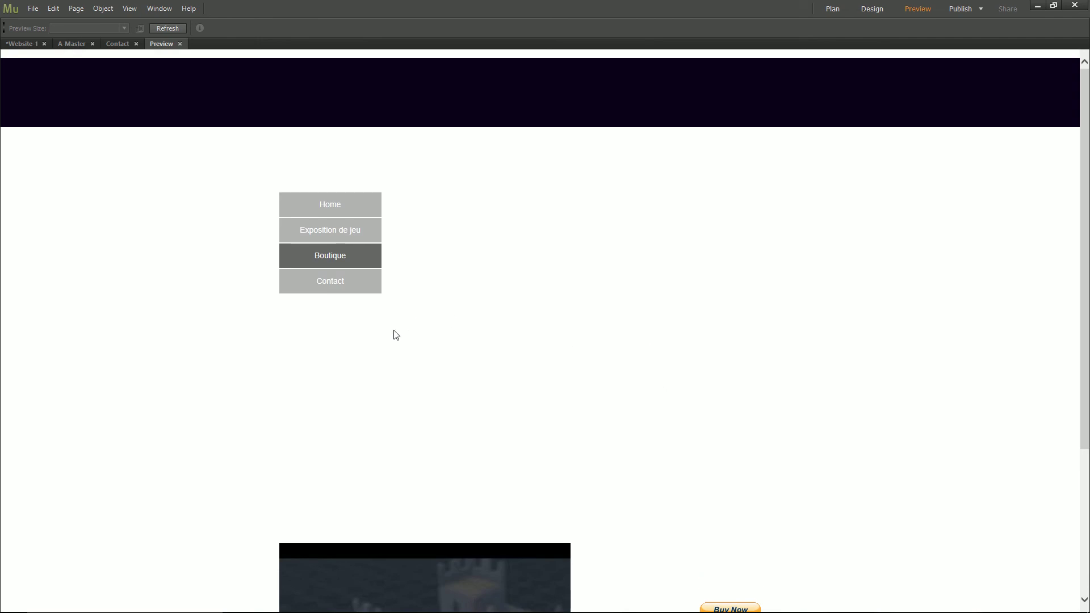
{"action": "scroll", "coordinate": [861, 412], "scroll_direction": "down", "scroll_amount": 3}
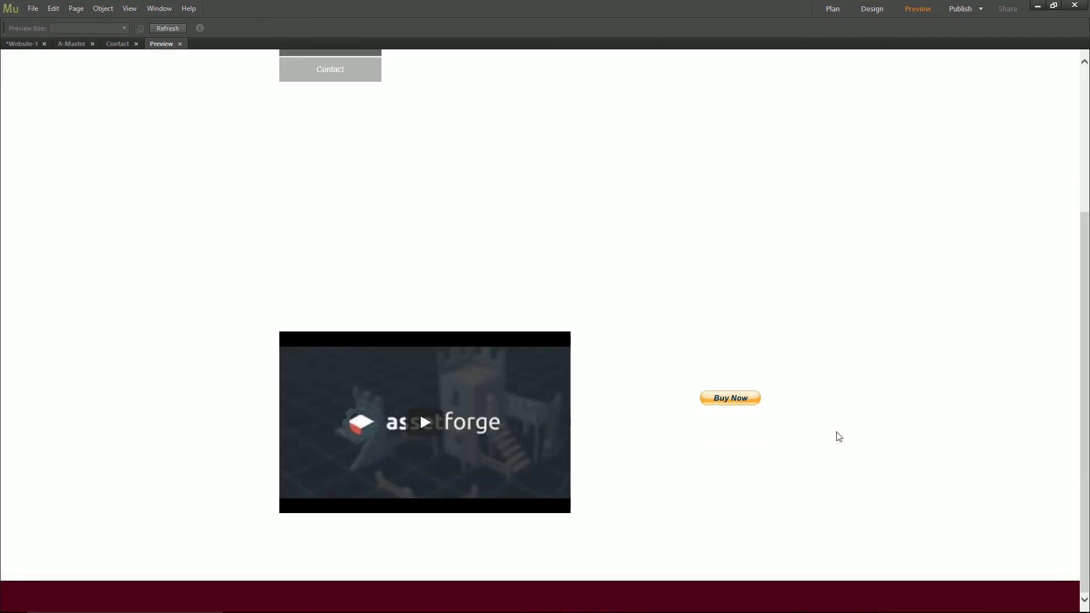
{"action": "scroll", "coordinate": [1054, 134], "scroll_direction": "up", "scroll_amount": 1}
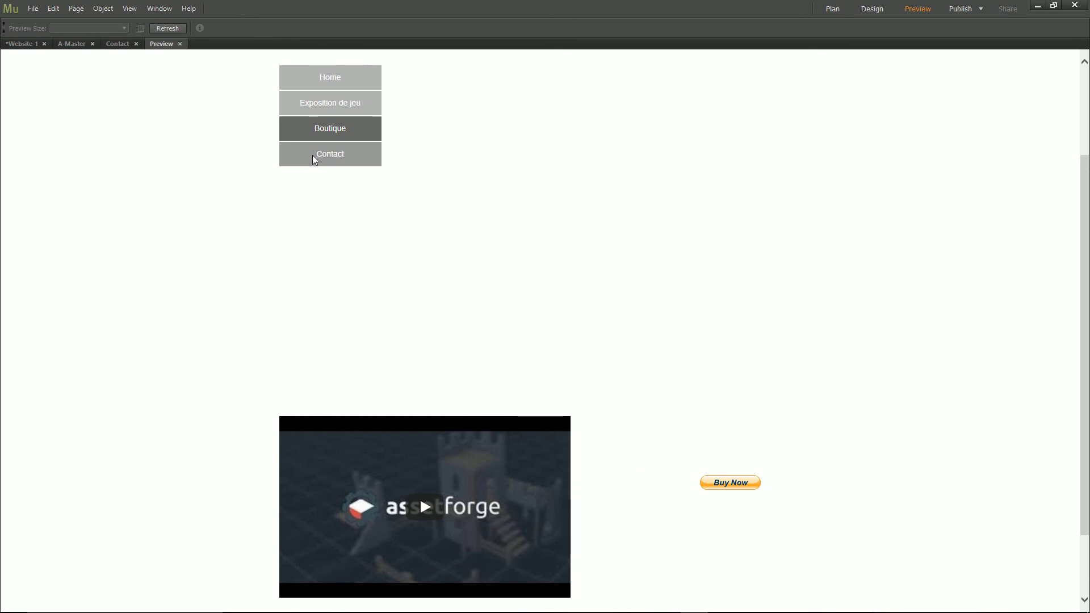
Test the menu links in the preview by visiting Contact, trying Exposition de jeu and returning to Home.
{"action": "left_click", "coordinate": [326, 157]}
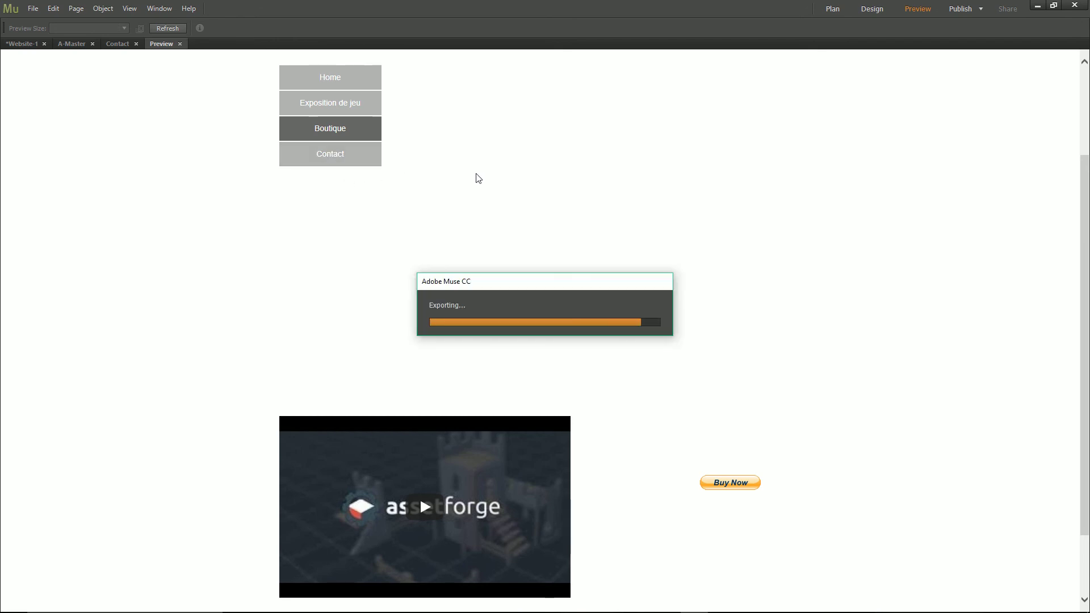
{"action": "left_click", "coordinate": [602, 237]}
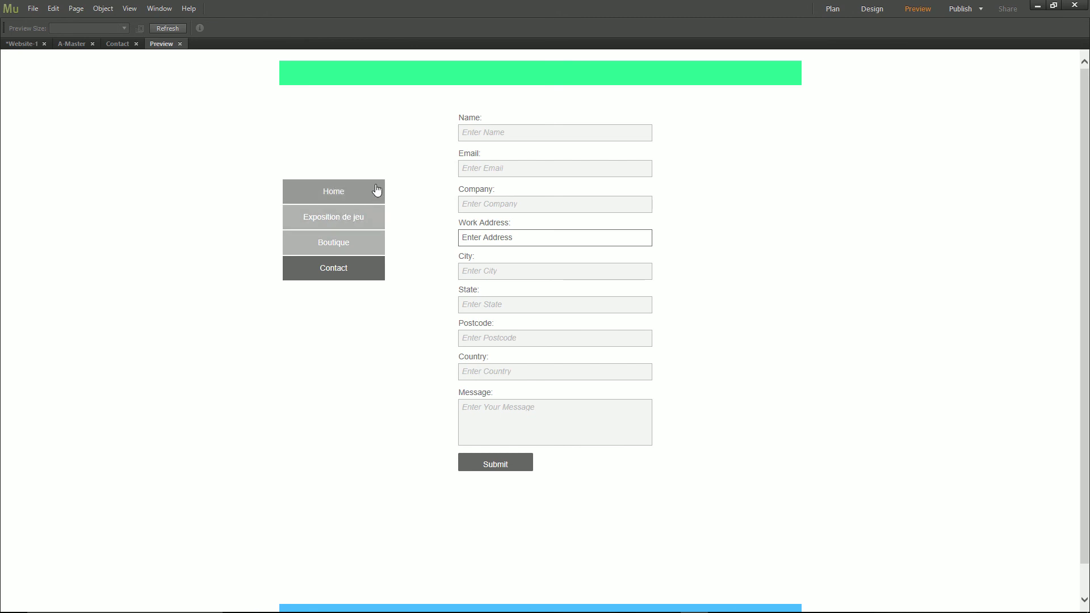
{"action": "triple_click", "coordinate": [355, 222]}
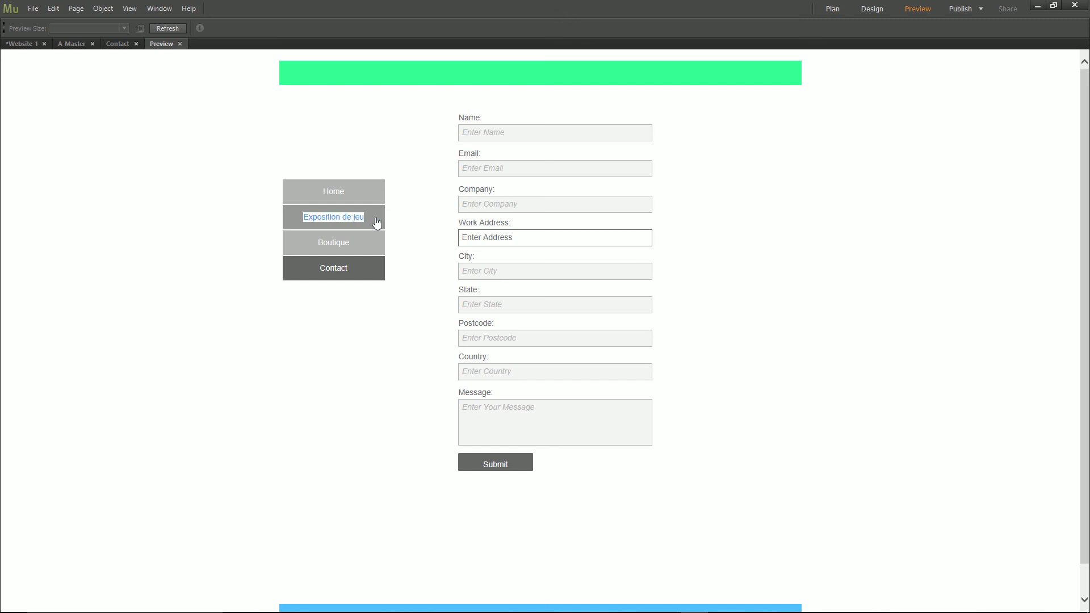
{"action": "left_click", "coordinate": [409, 227]}
{"action": "left_click", "coordinate": [330, 193]}
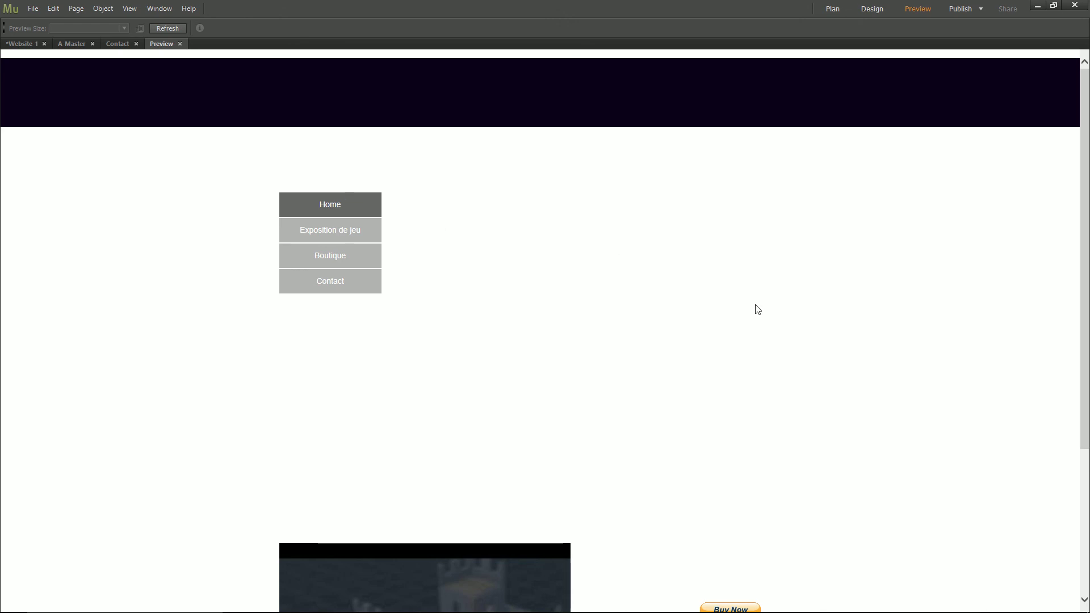
Play and pause the embedded YouTube video on the previewed Home page, and close the preview.
{"action": "scroll", "coordinate": [755, 307], "scroll_direction": "down", "scroll_amount": 3}
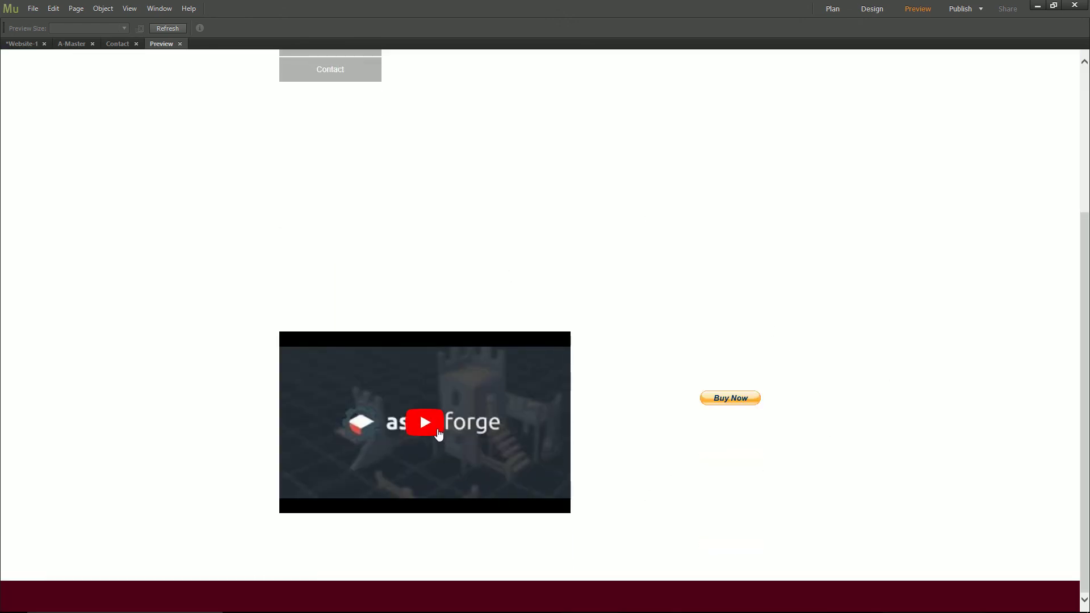
{"action": "left_click", "coordinate": [436, 432]}
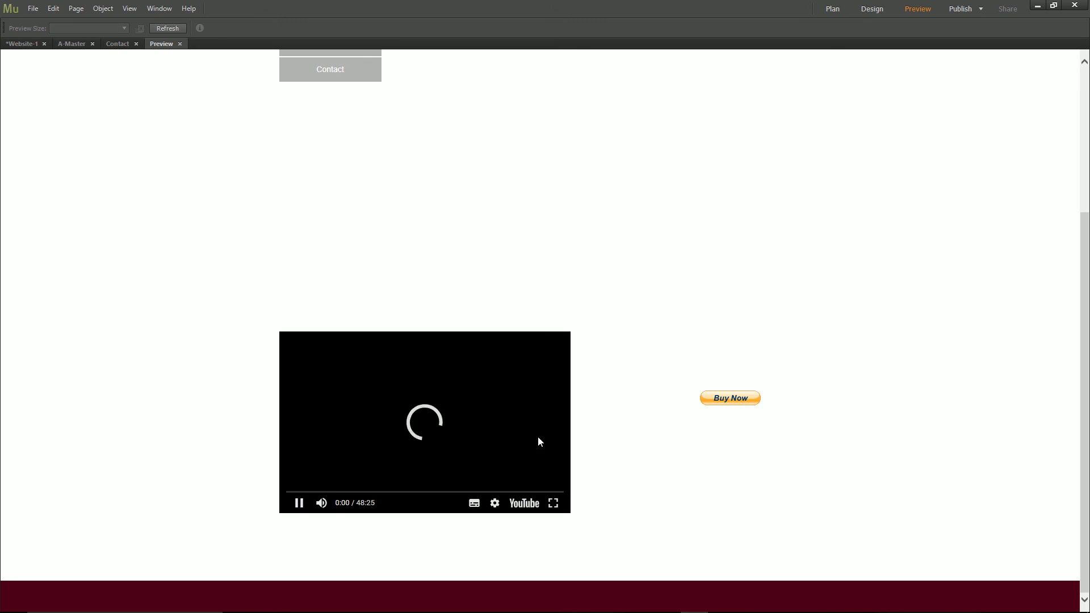
{"action": "left_click", "coordinate": [299, 503]}
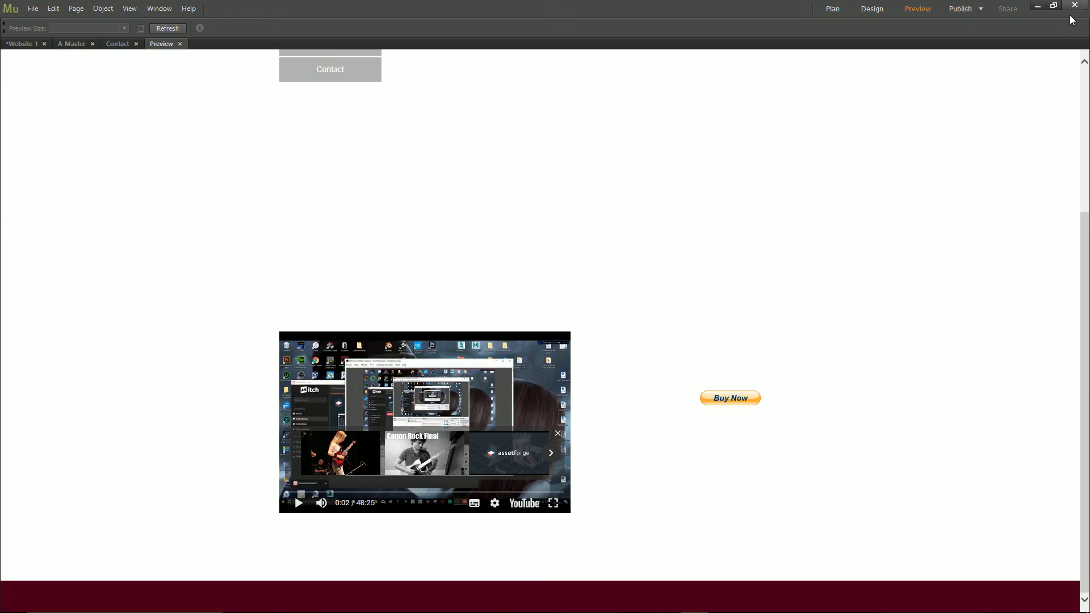
{"action": "left_click", "coordinate": [180, 43]}
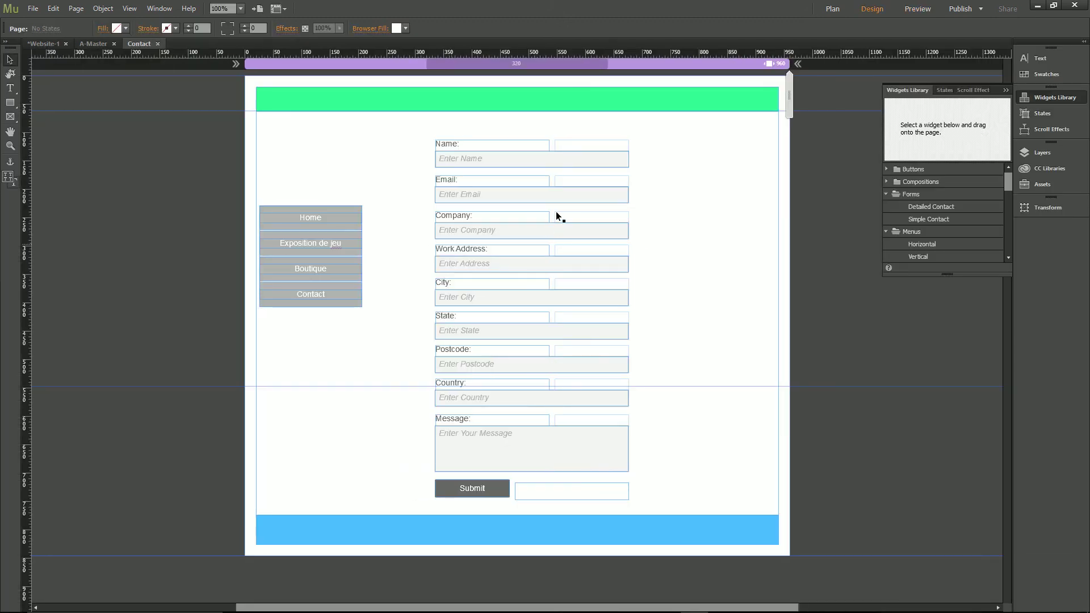